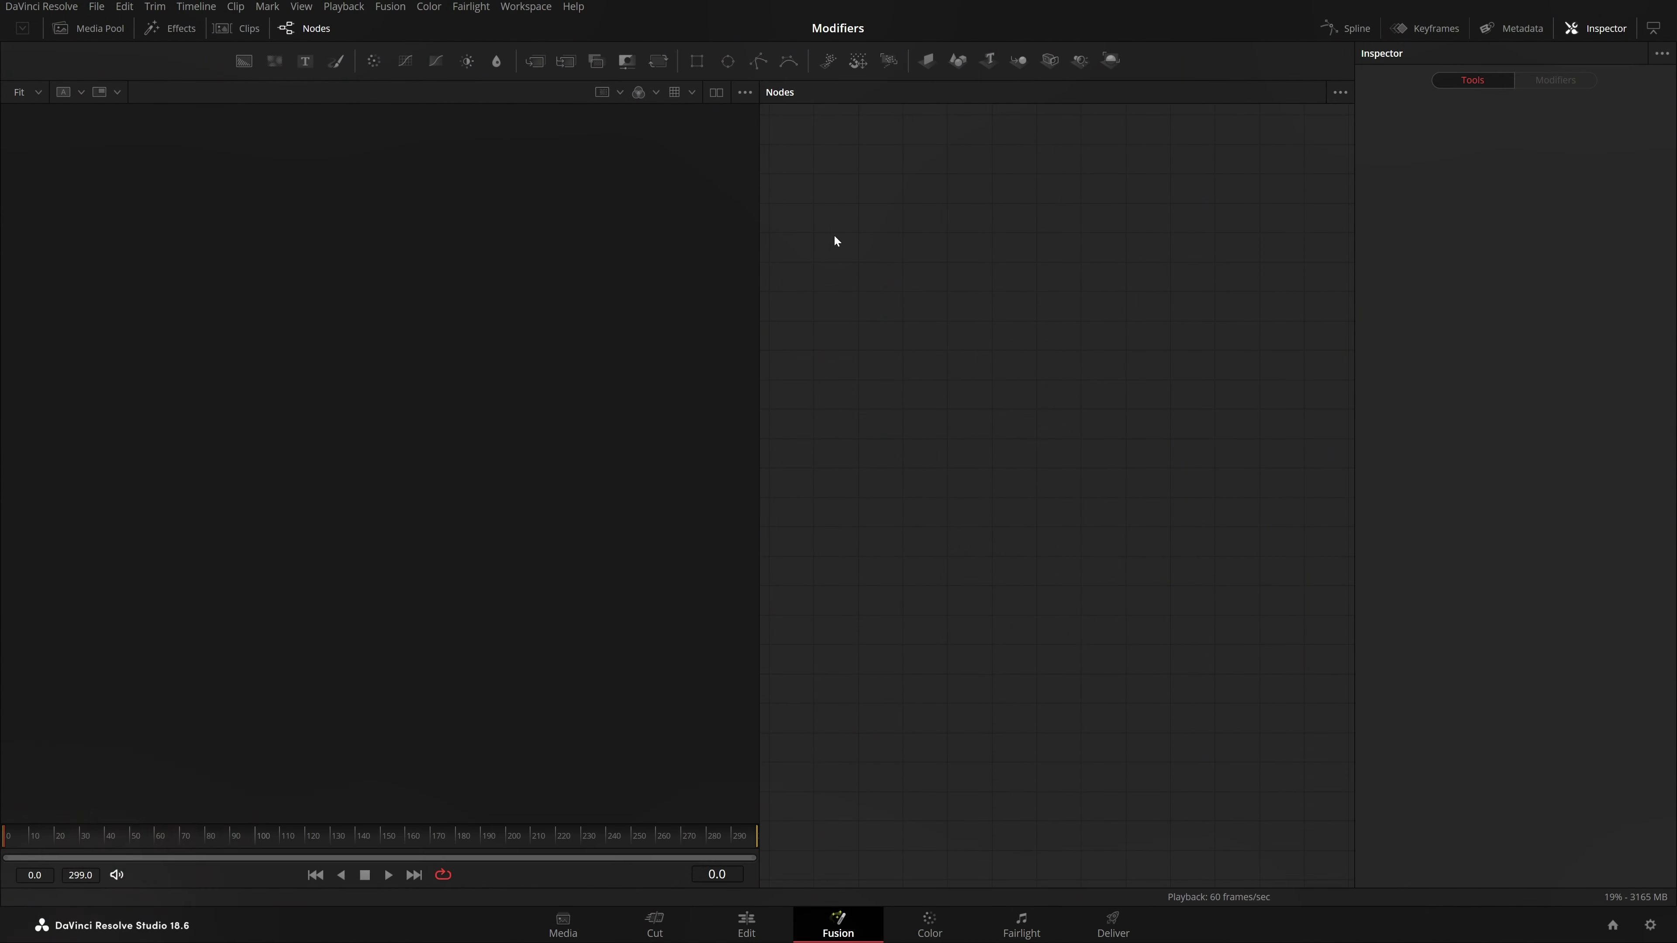
- Switch the Fusion page to the Mid Flow layout preset and widen the node graph
left_click(526, 6)
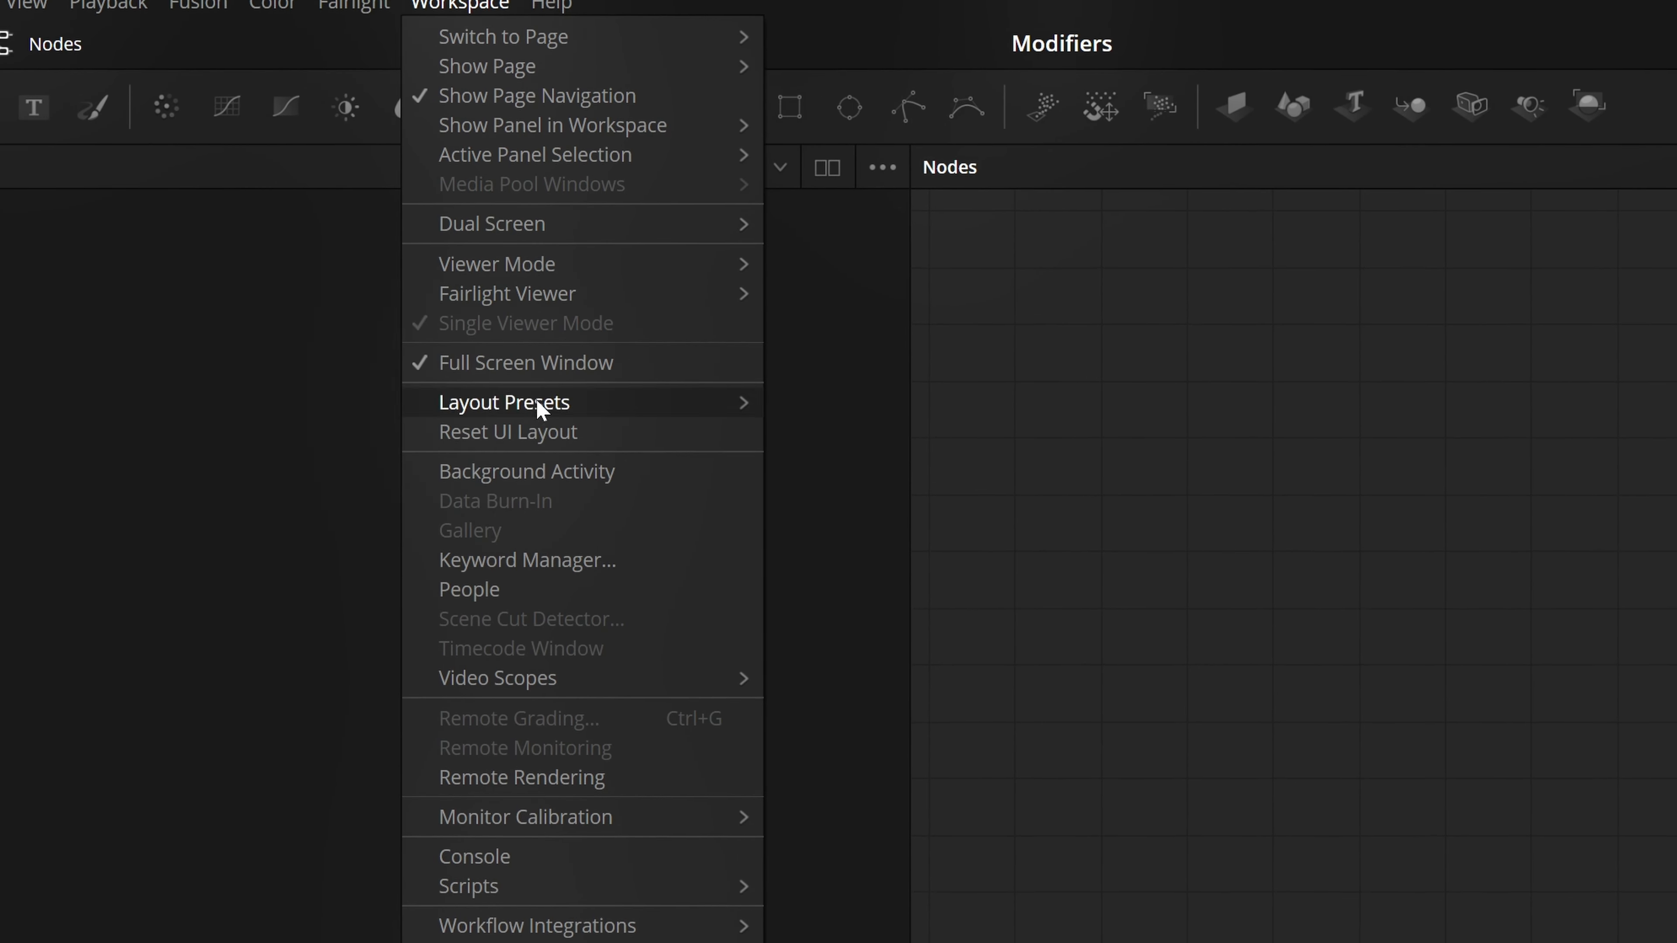
mouse_move(541, 409)
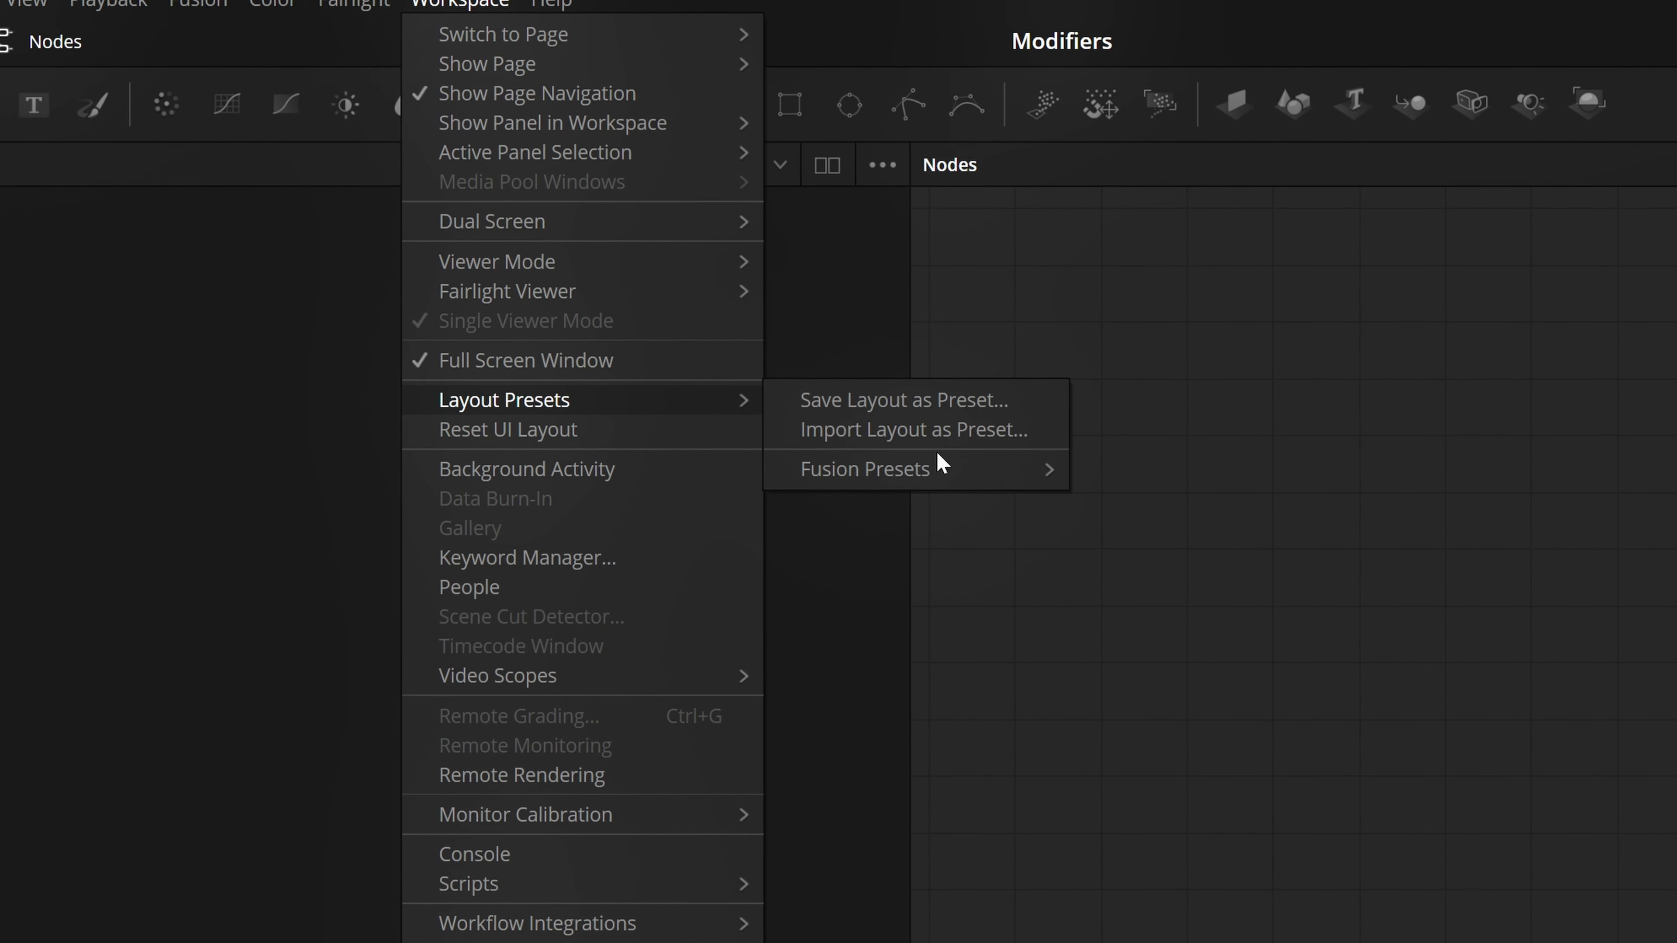
mouse_move(944, 469)
left_click(1182, 538)
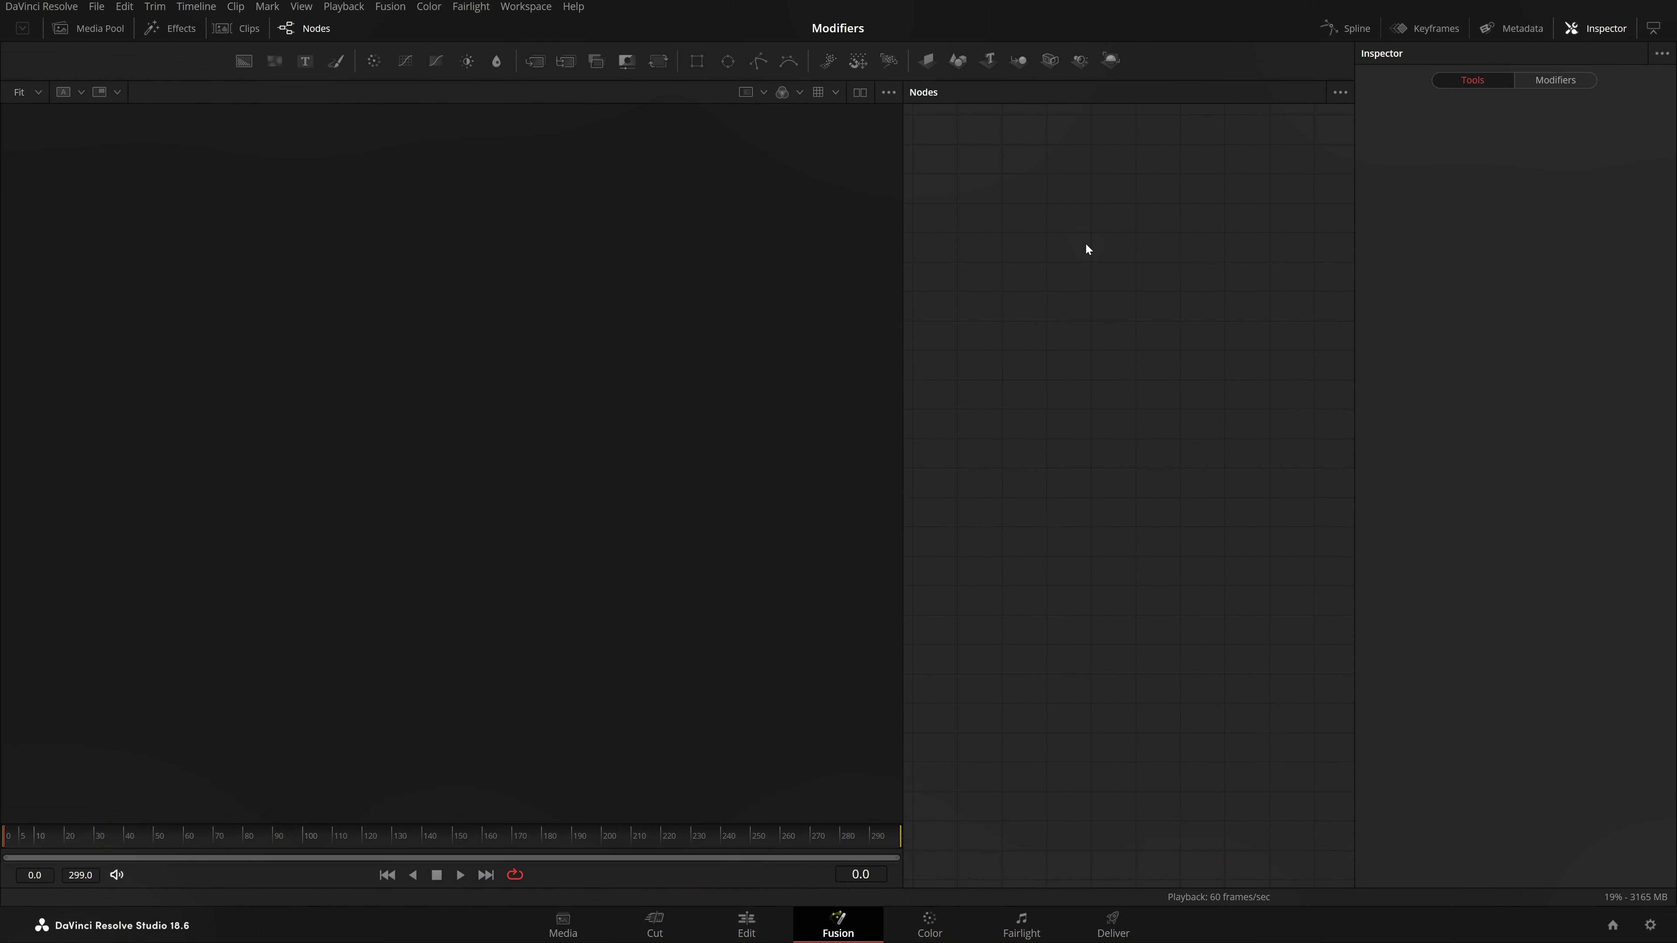
left_click_drag(903, 217, 764, 192)
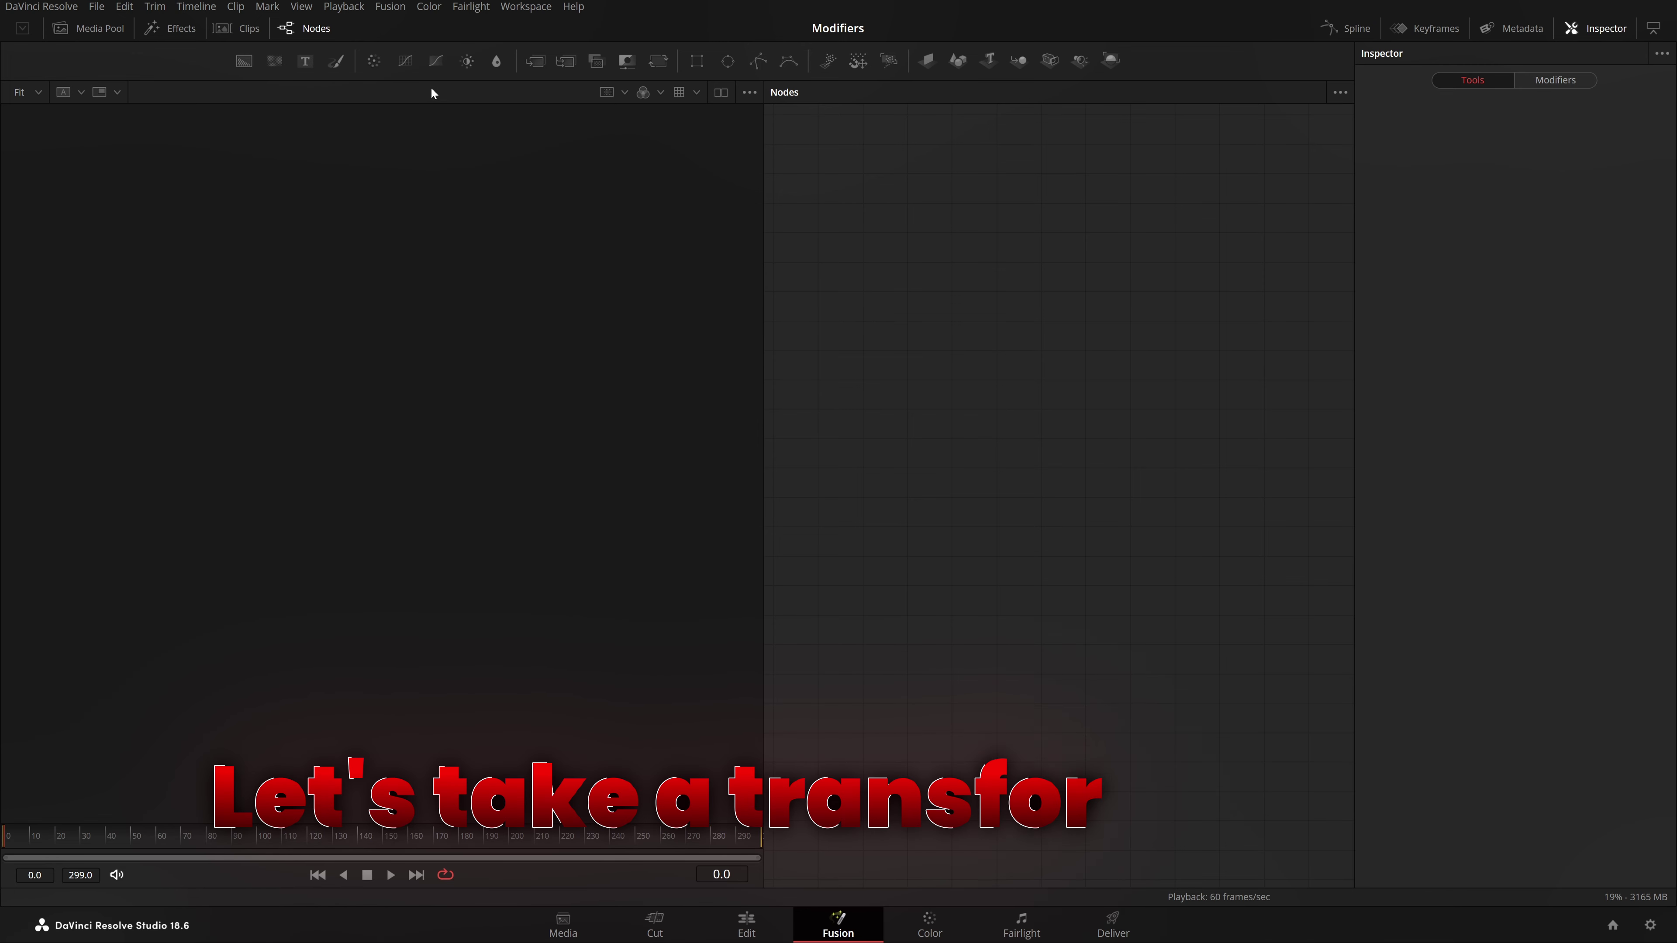
- Feed a new Ellipse1 into Transform2, shrinking the circle to 0.278677 and moving it left to X 0.194476
left_click_drag(658, 61, 889, 217)
left_click_drag(1004, 216, 584, 337)
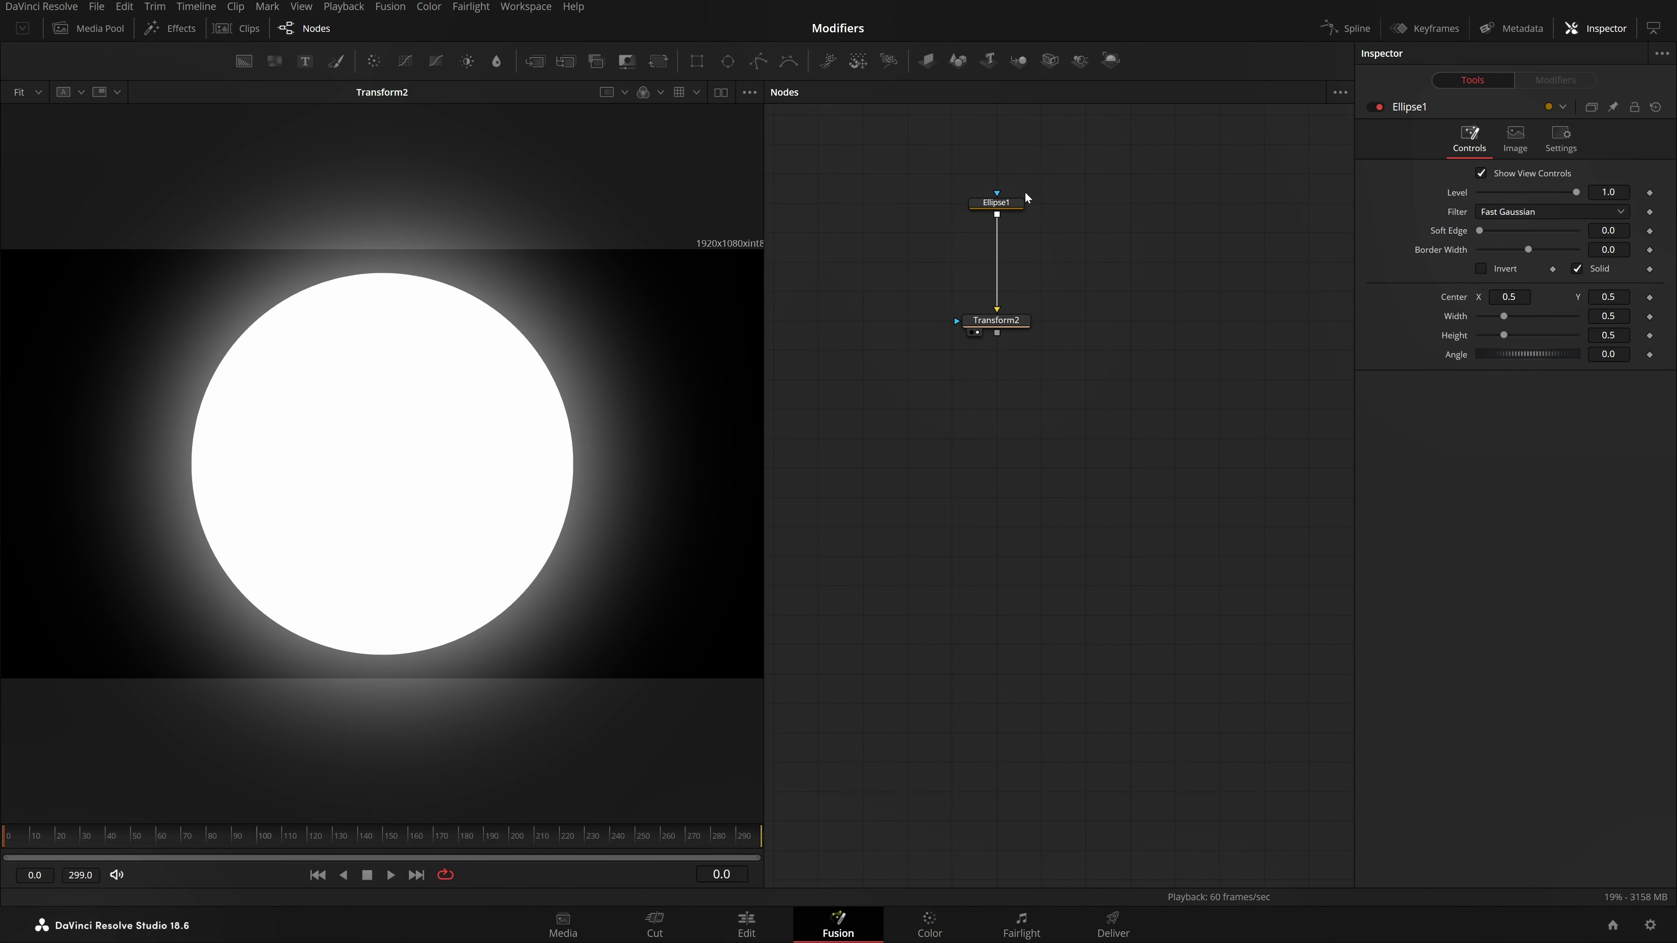
left_click_drag(535, 585, 448, 485)
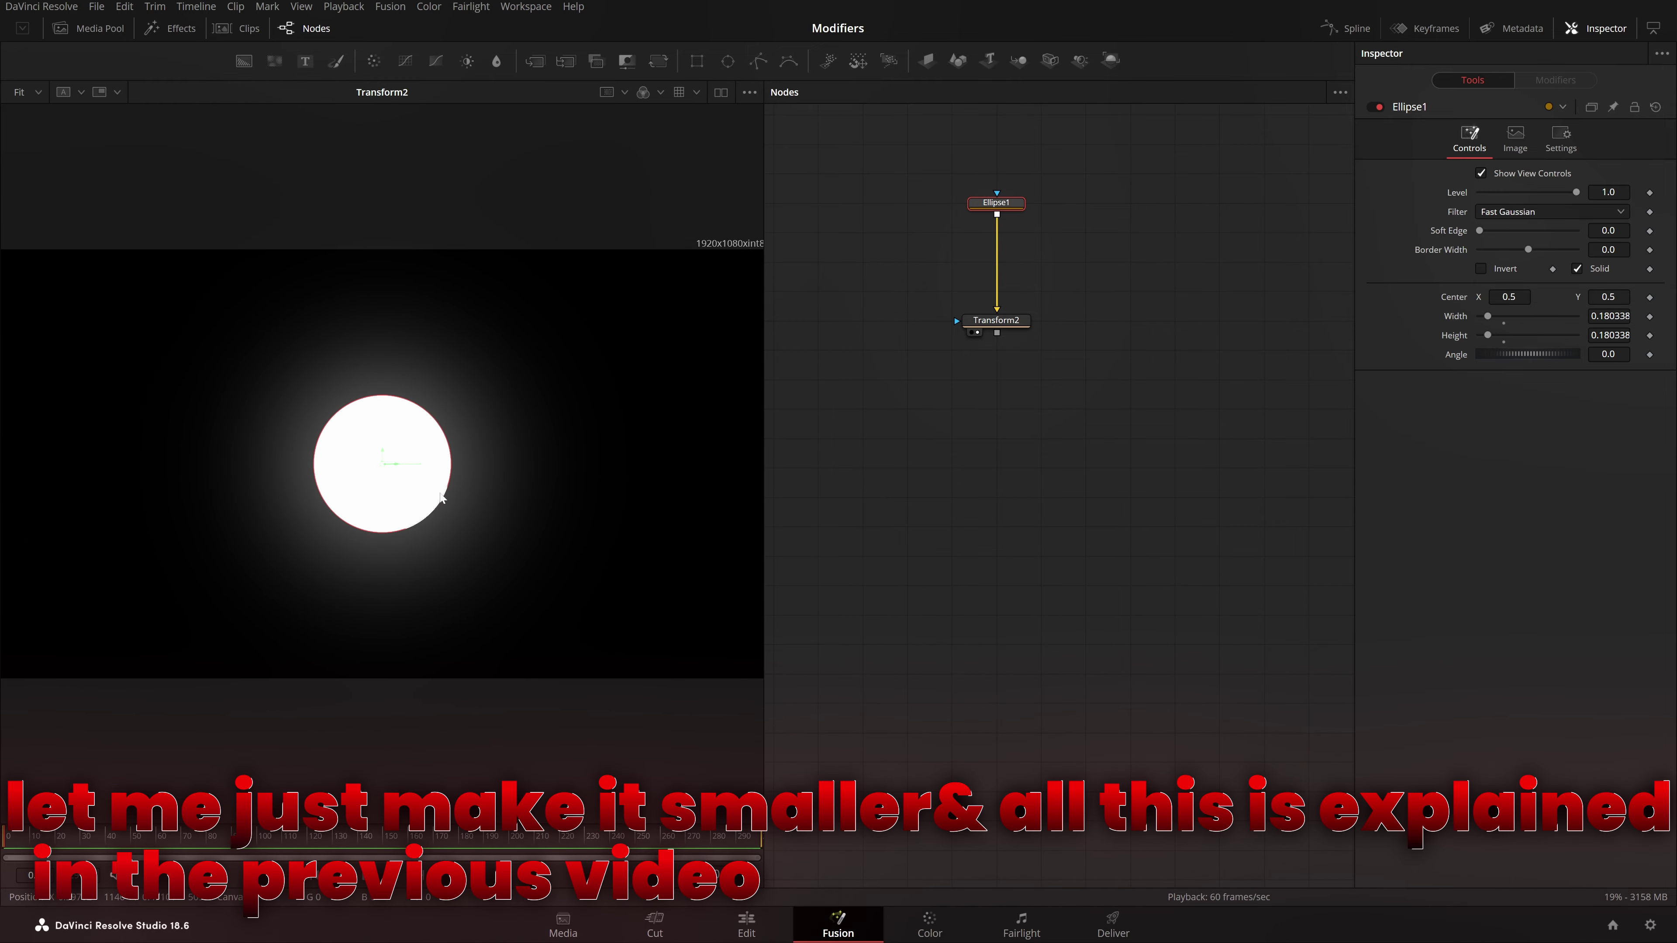
left_click_drag(398, 469, 166, 468)
mouse_move(207, 524)
left_mouse_down()
mouse_move(241, 561)
mouse_move(204, 519)
left_mouse_up()
left_click(1023, 323)
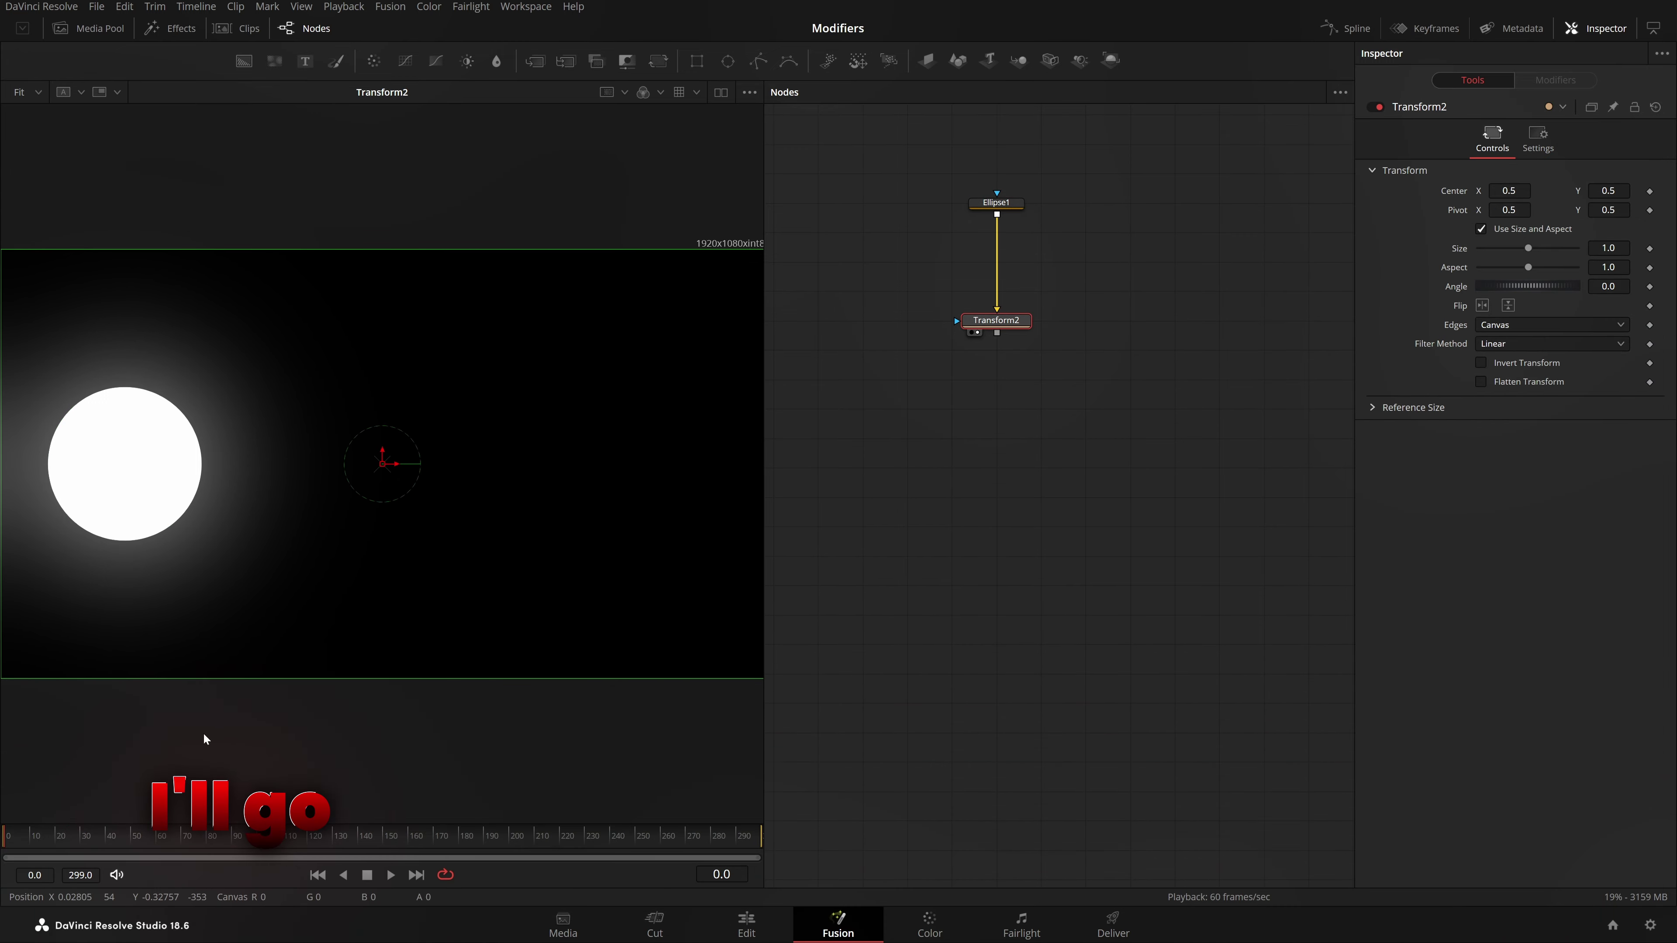
- Keyframe Transform2's Center at frame 0 and slide the circle right to X 0.8455 at frame 120
left_click(1650, 193)
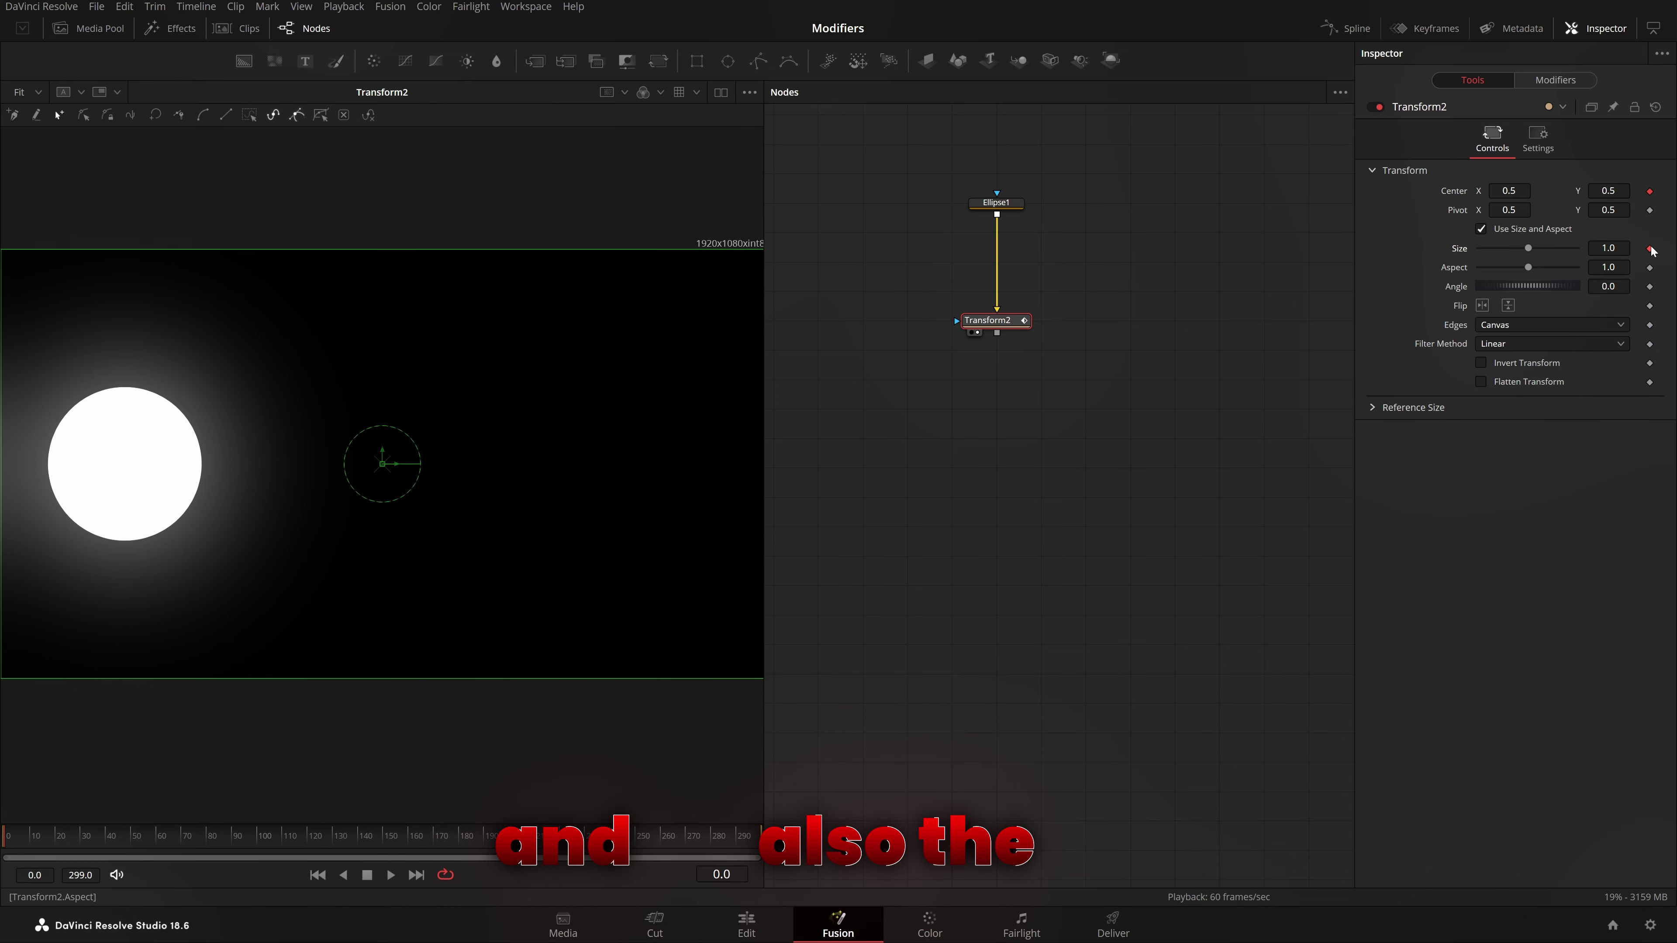
left_click(190, 838)
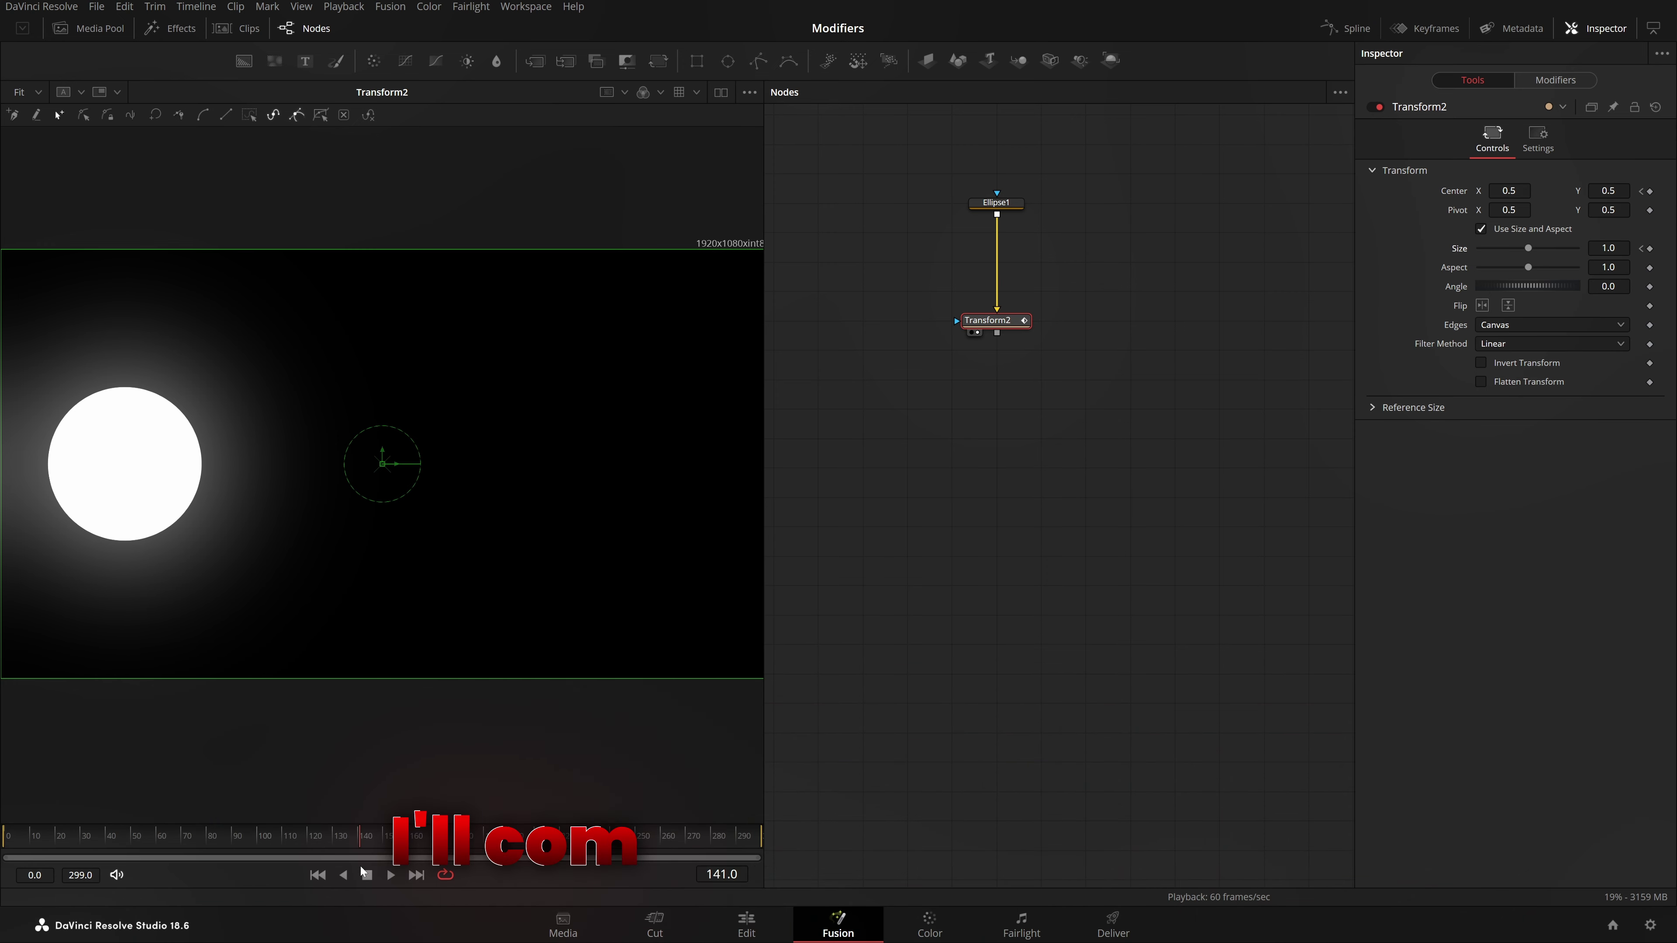
left_click(308, 866)
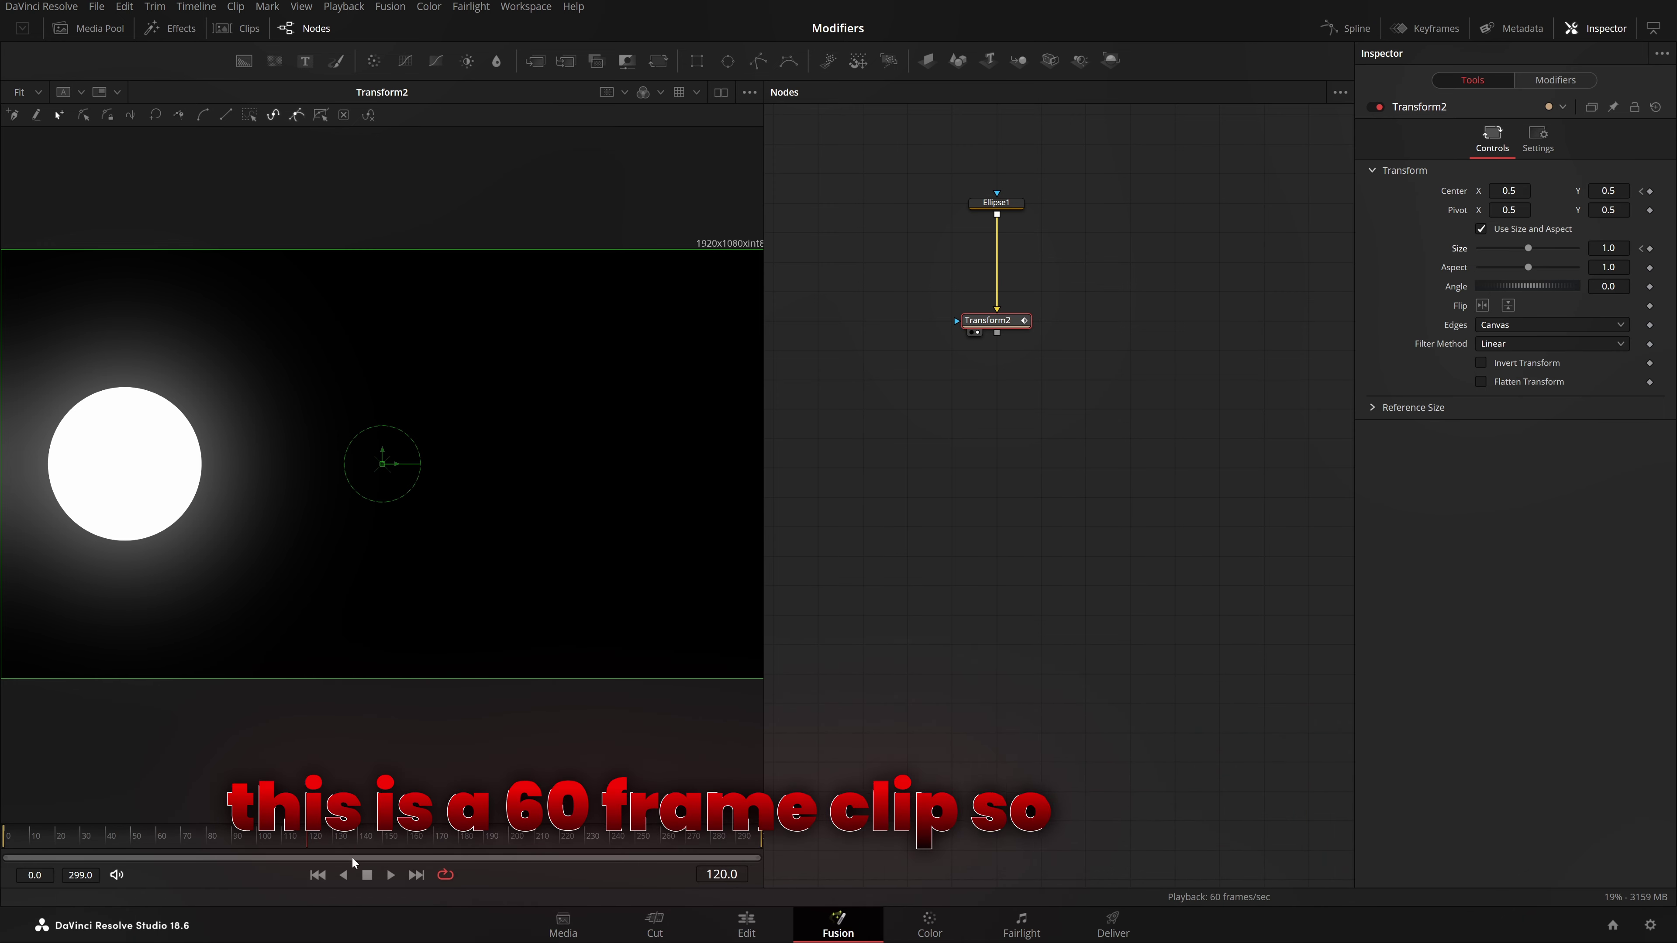
left_click_drag(1509, 191, 1637, 191)
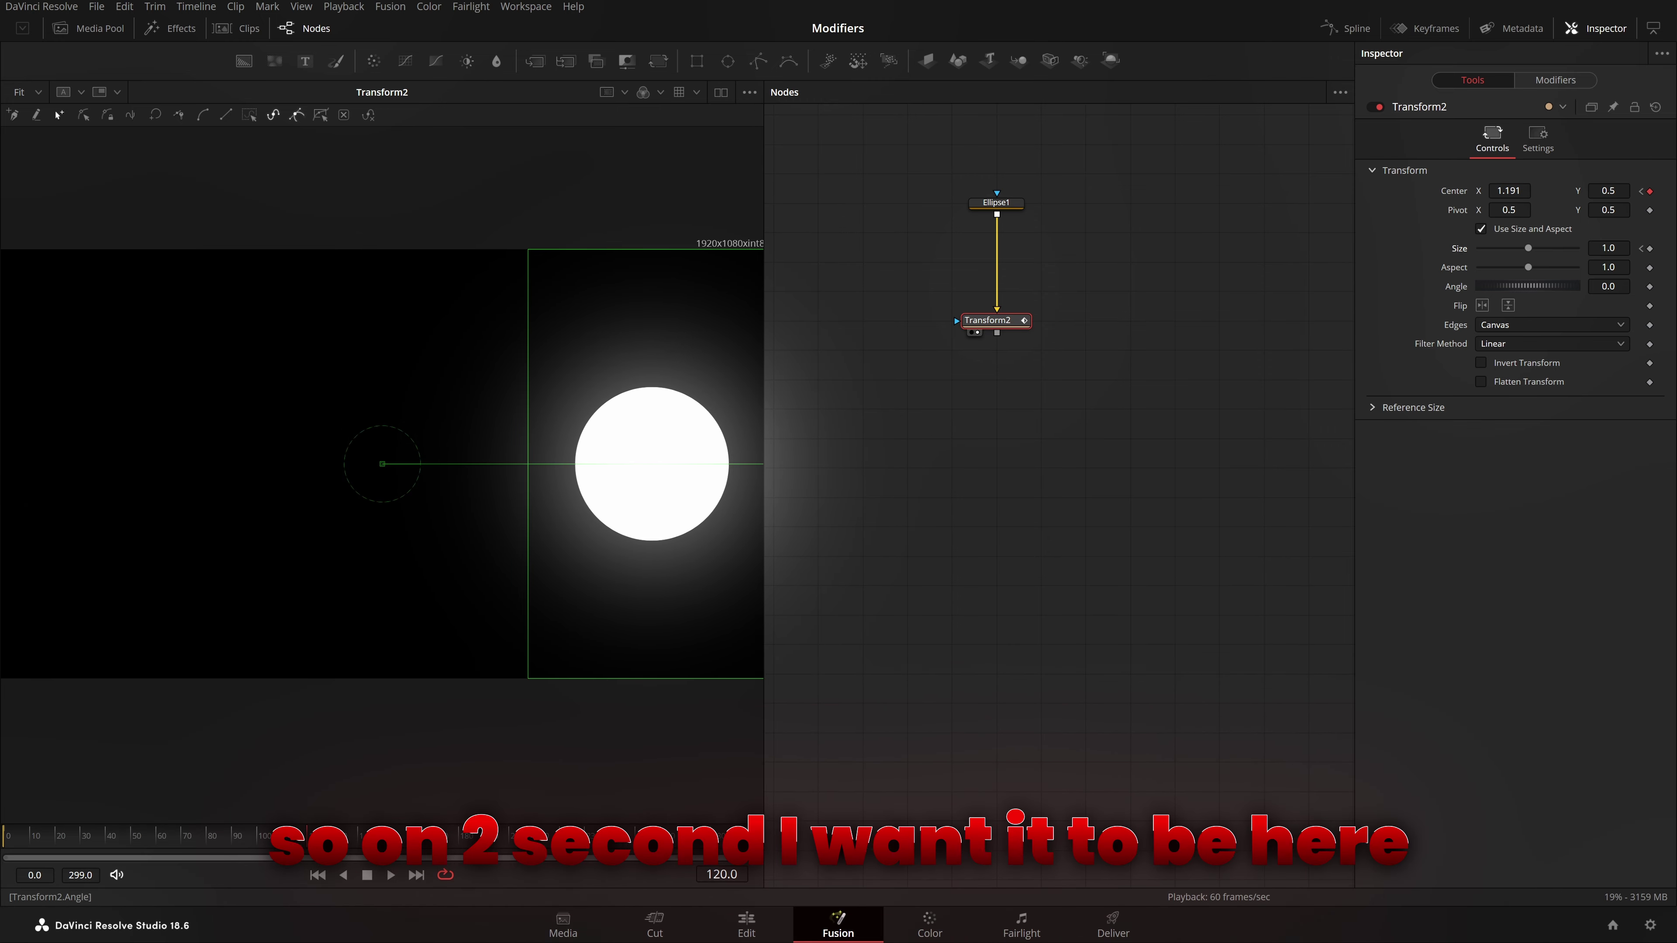
- Keyframe Size at frame 120, set Size 1.51 at frame 60, and move Pivot X to 0.158
left_click(1650, 248)
left_click(156, 835)
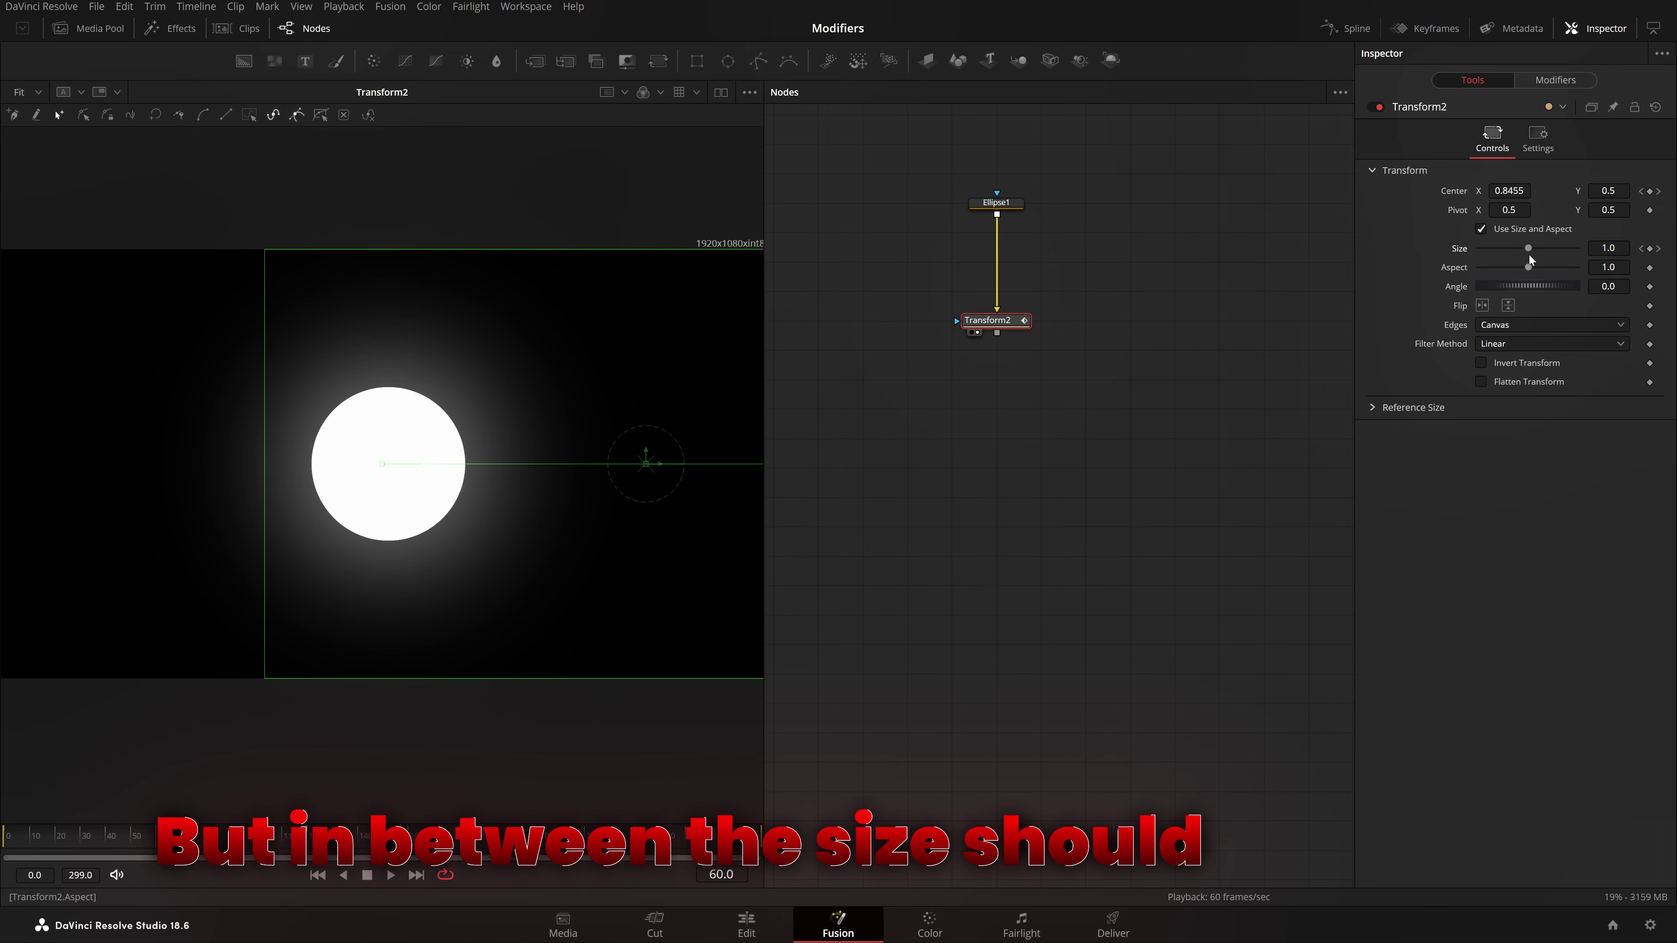
left_click_drag(1530, 254, 1534, 255)
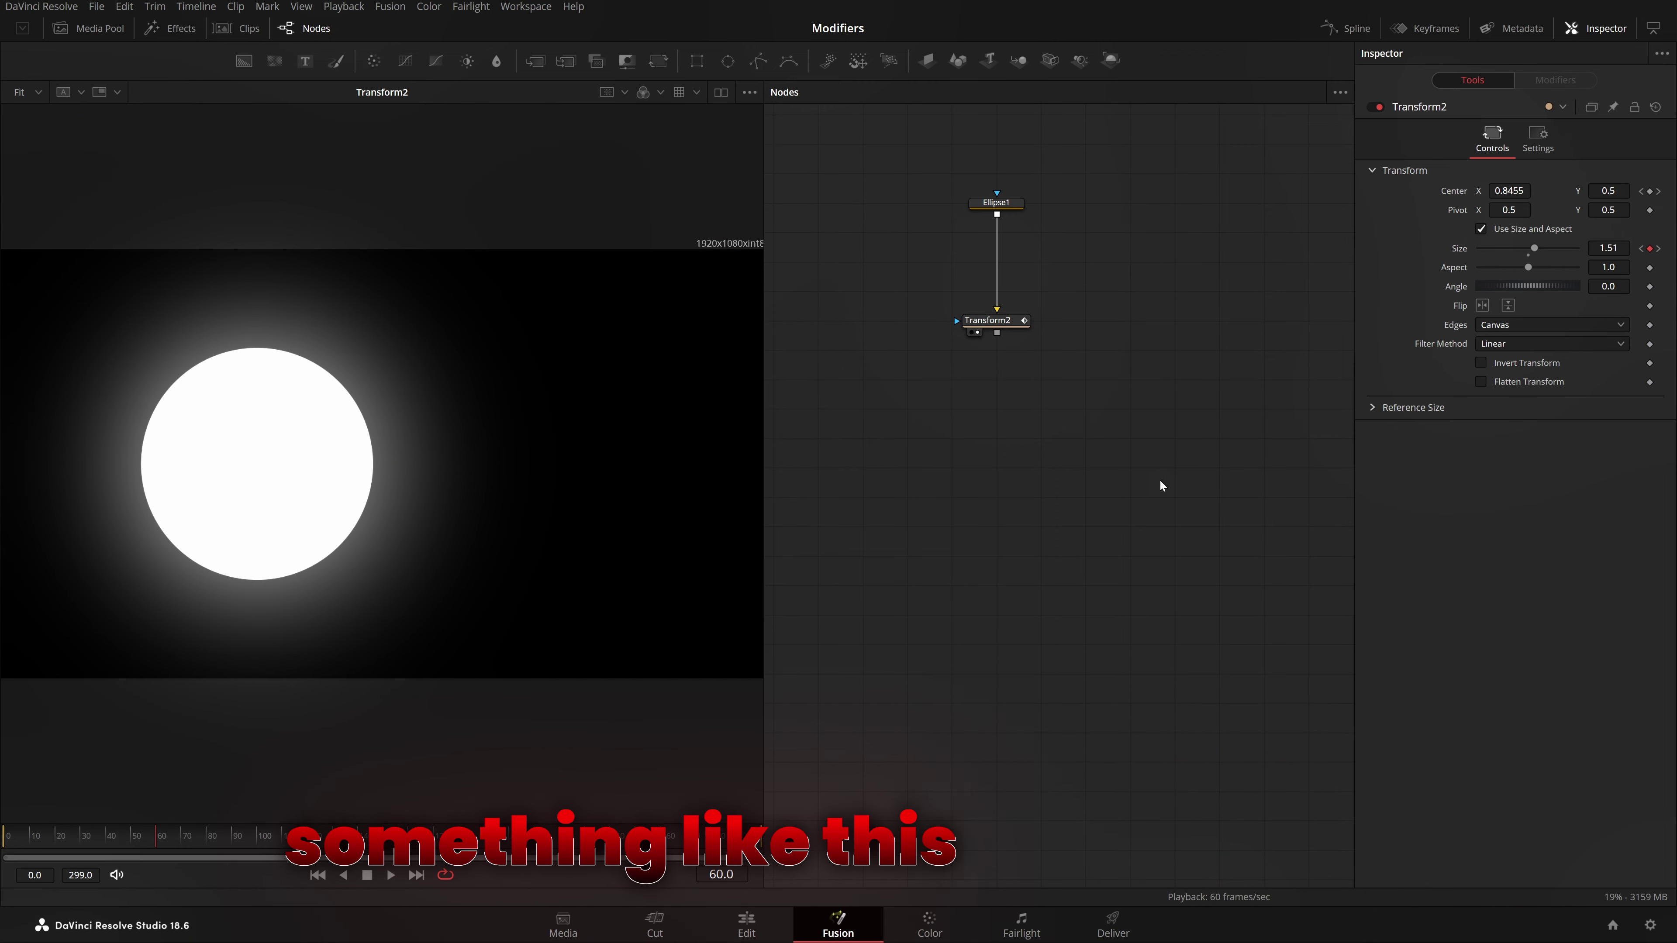
left_click(990, 320)
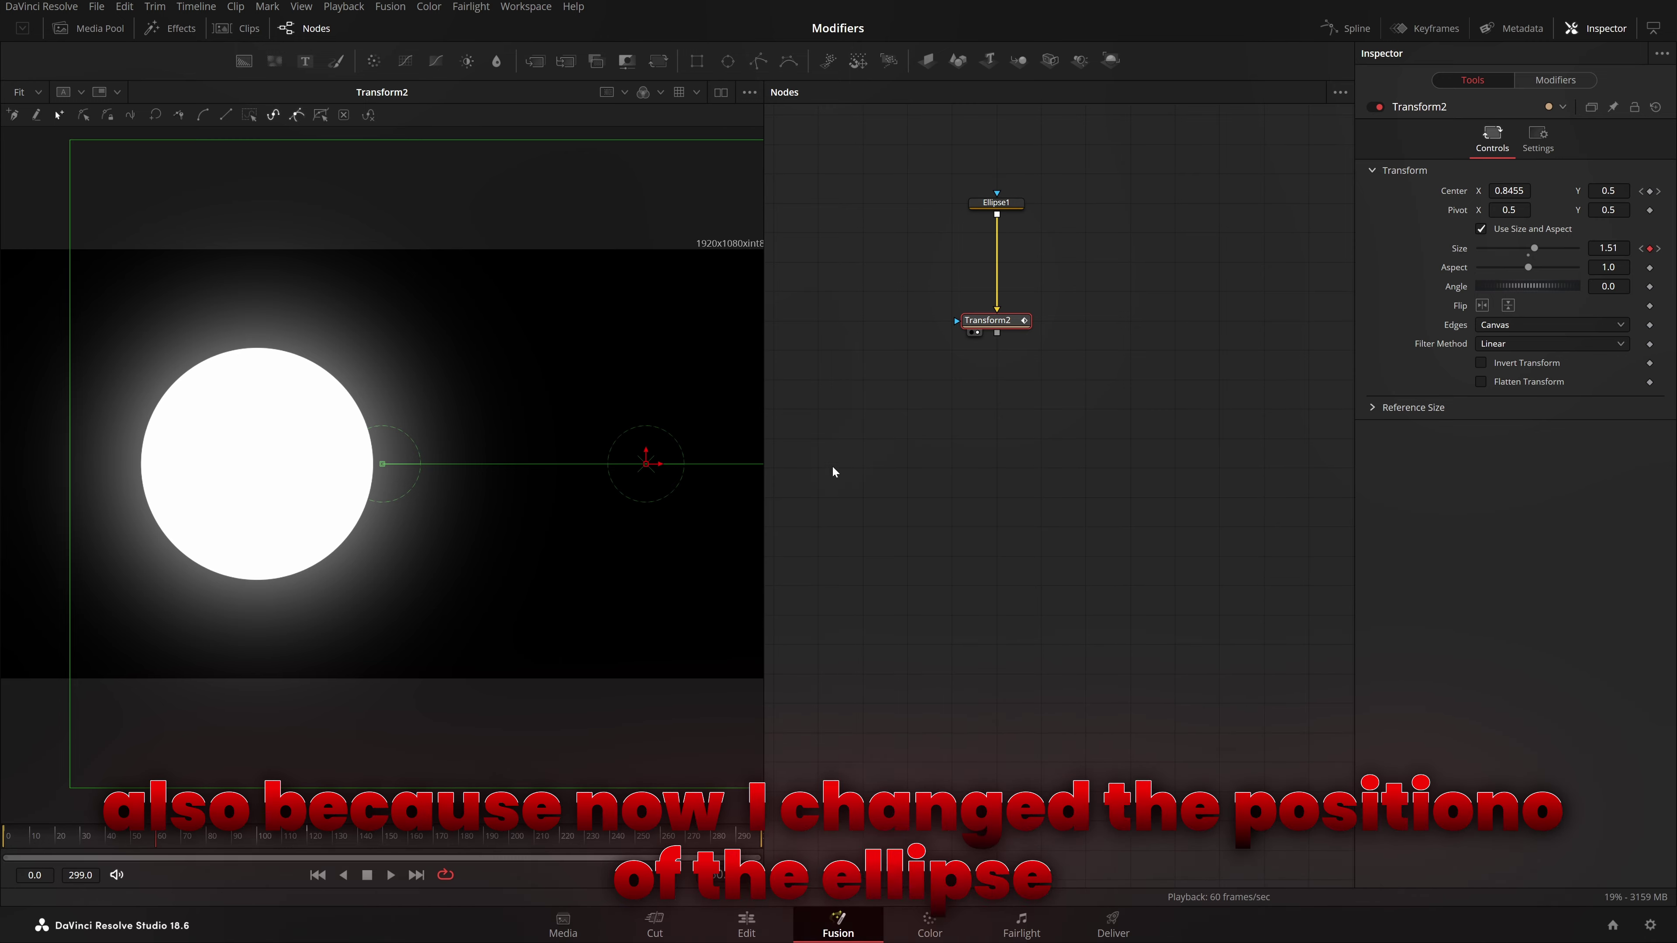
left_click_drag(382, 463, 387, 463)
left_click(896, 515)
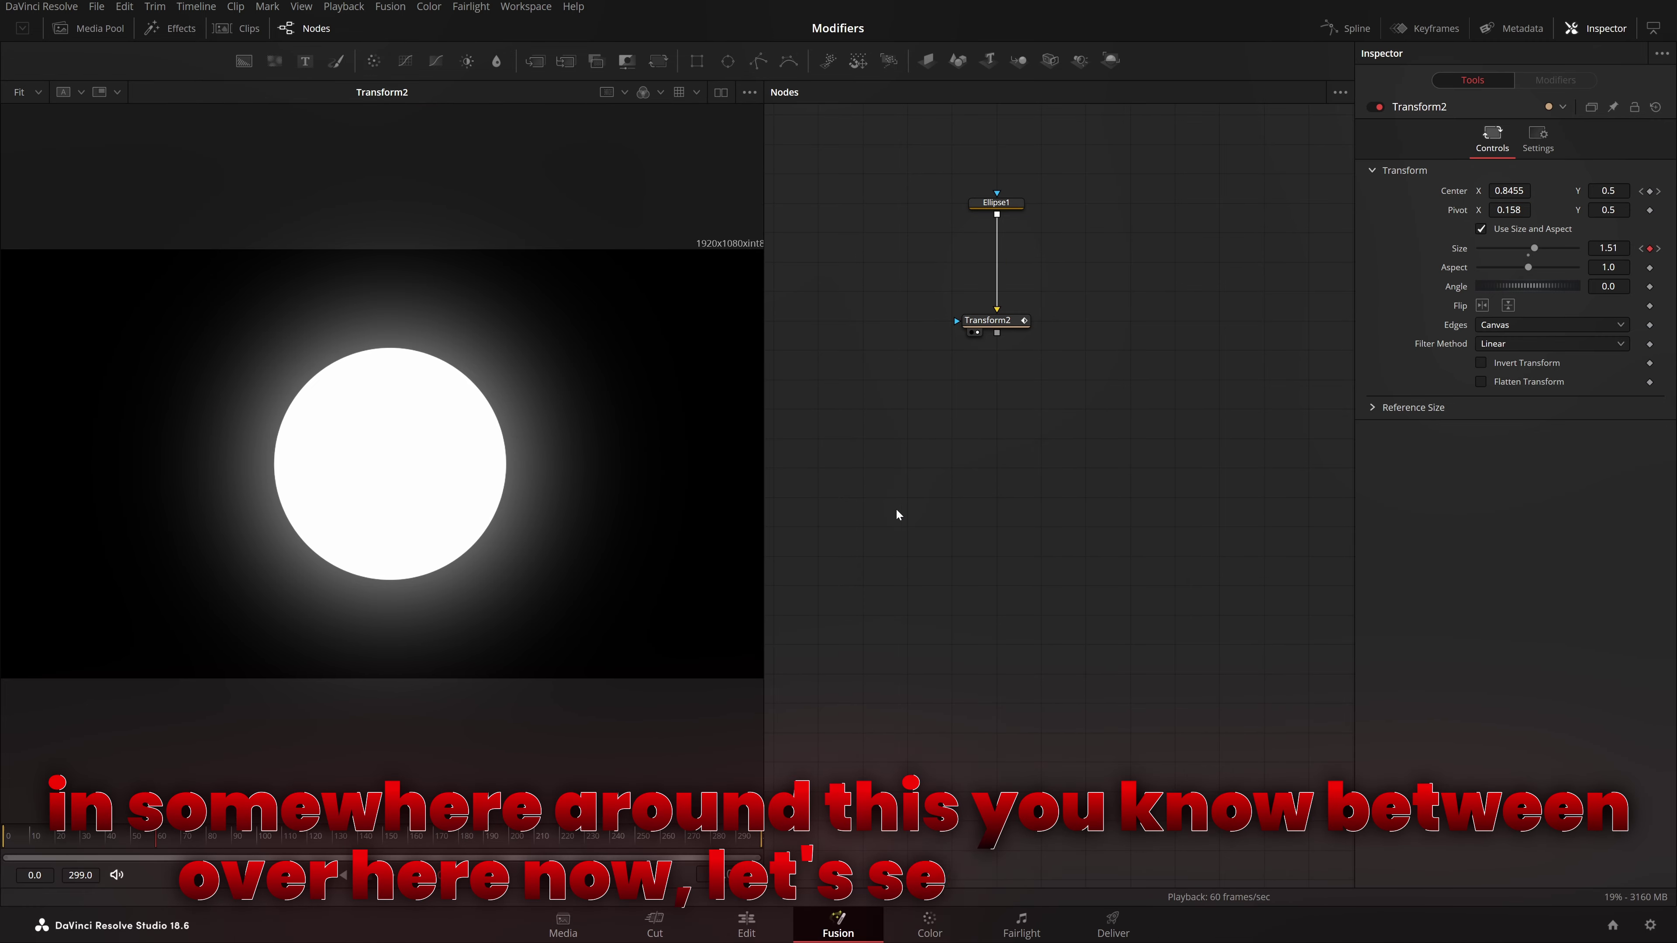
- Preview the comp, end the render range at frame 119, and add a Rectangle2 node
key("space")
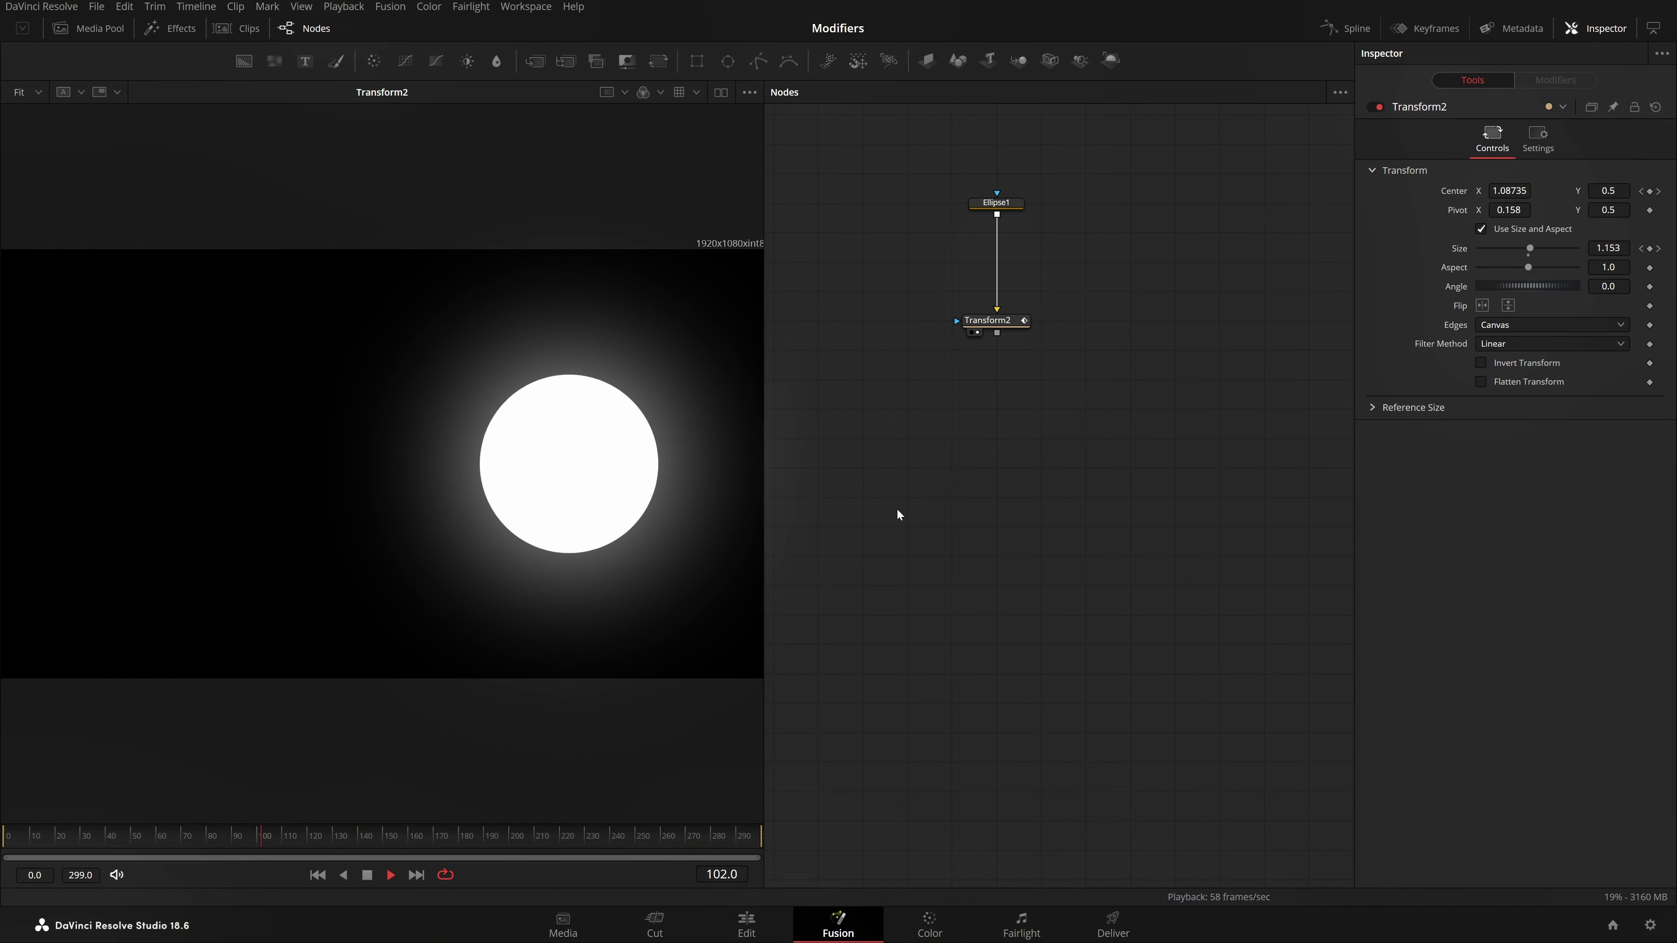
key("space")
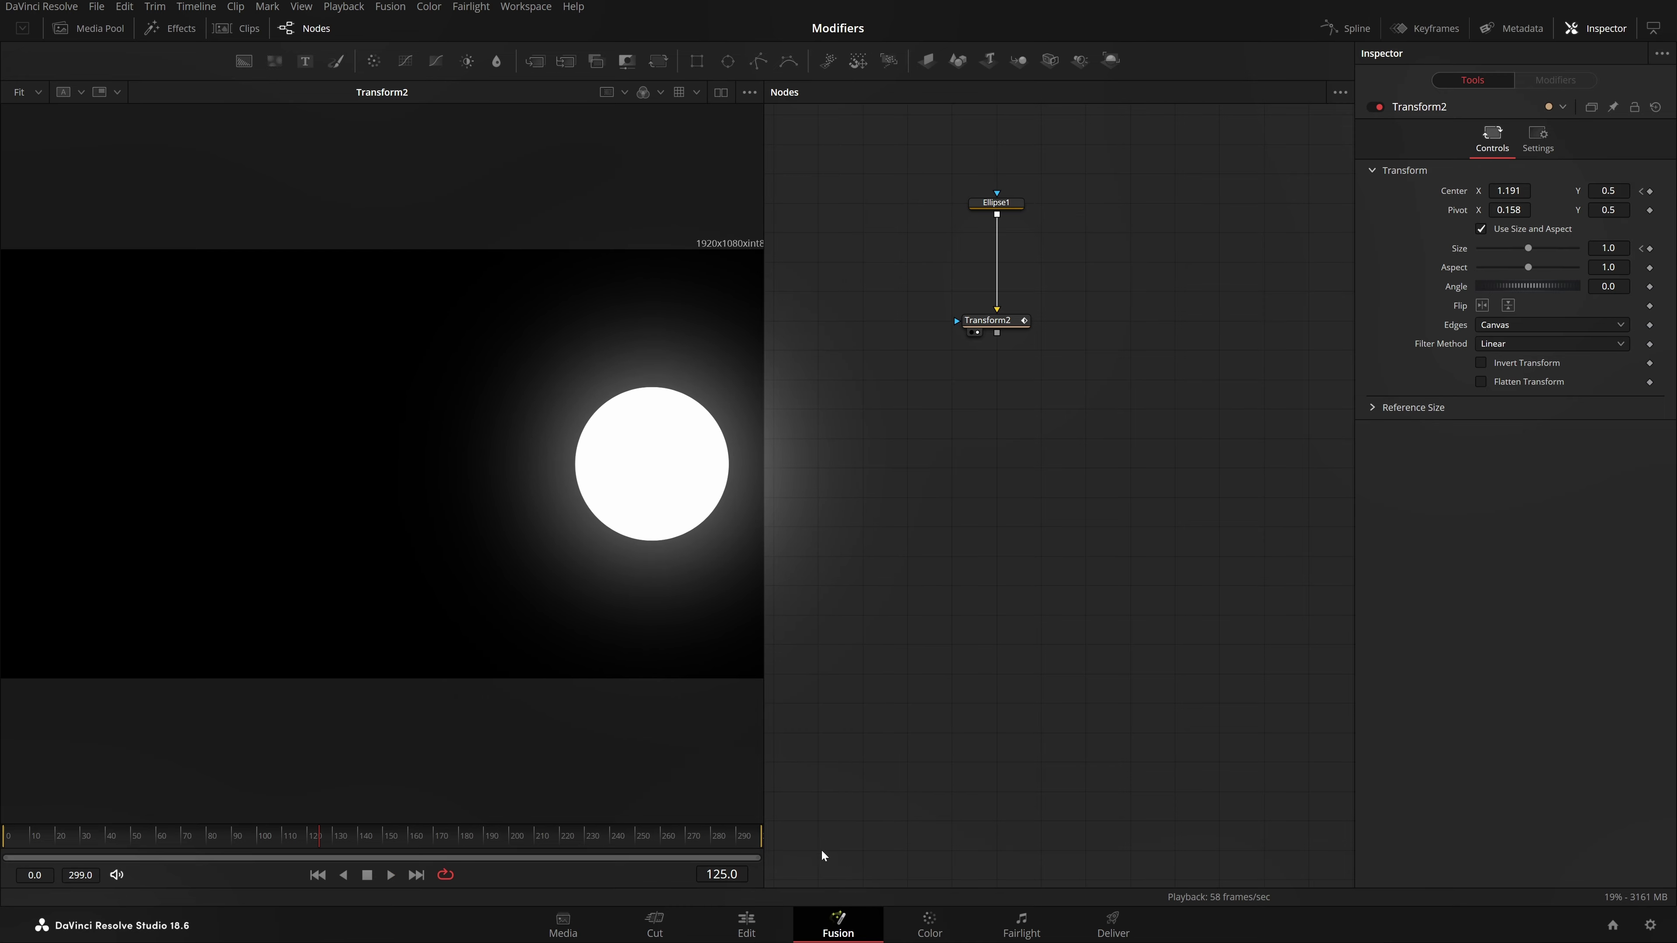
left_click_drag(517, 855, 305, 846)
key("space")
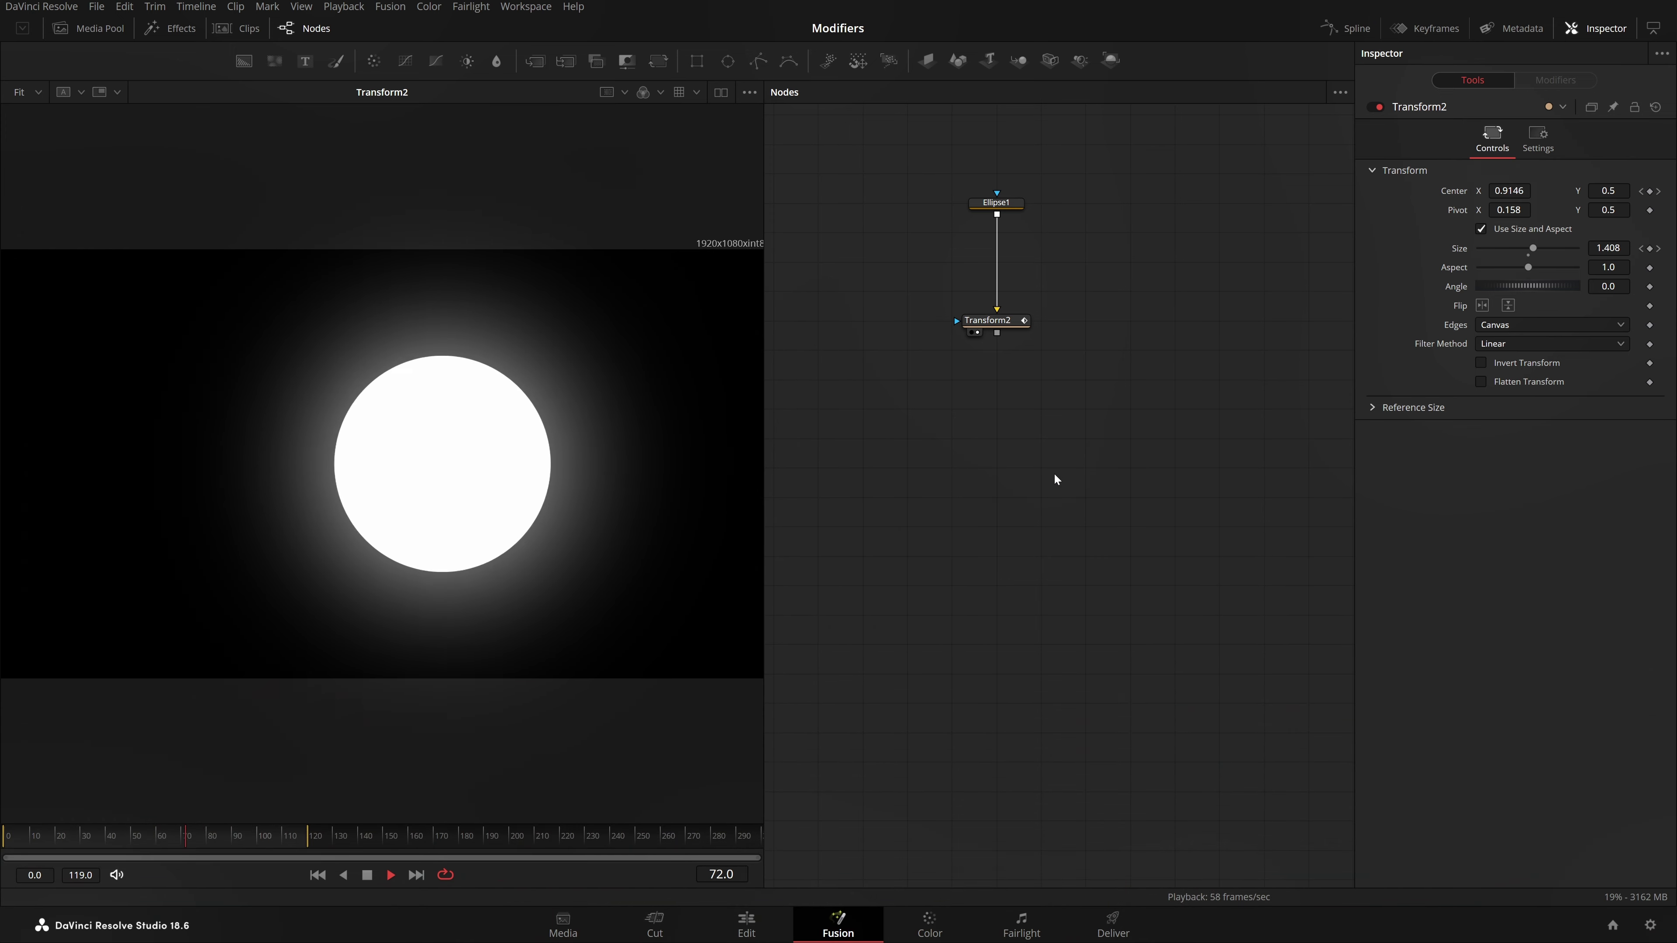
left_click_drag(700, 60, 1126, 205)
- Shrink the Rectangle2 shape using its edge handle
left_click(991, 320)
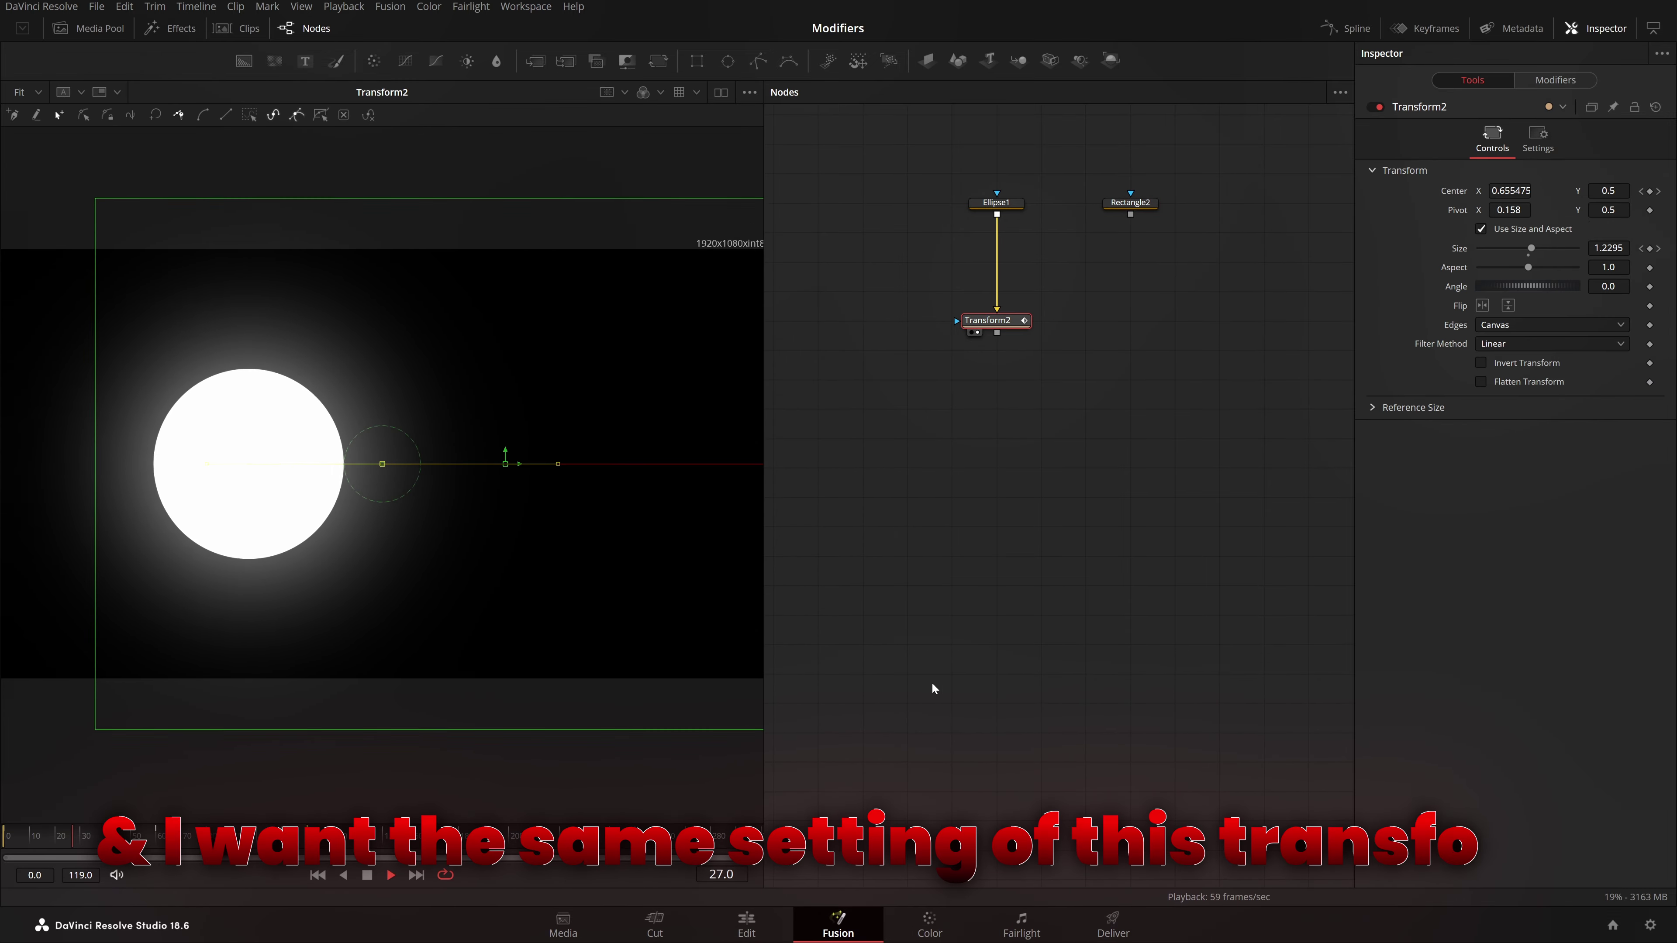
left_click(932, 681)
left_click(1131, 202)
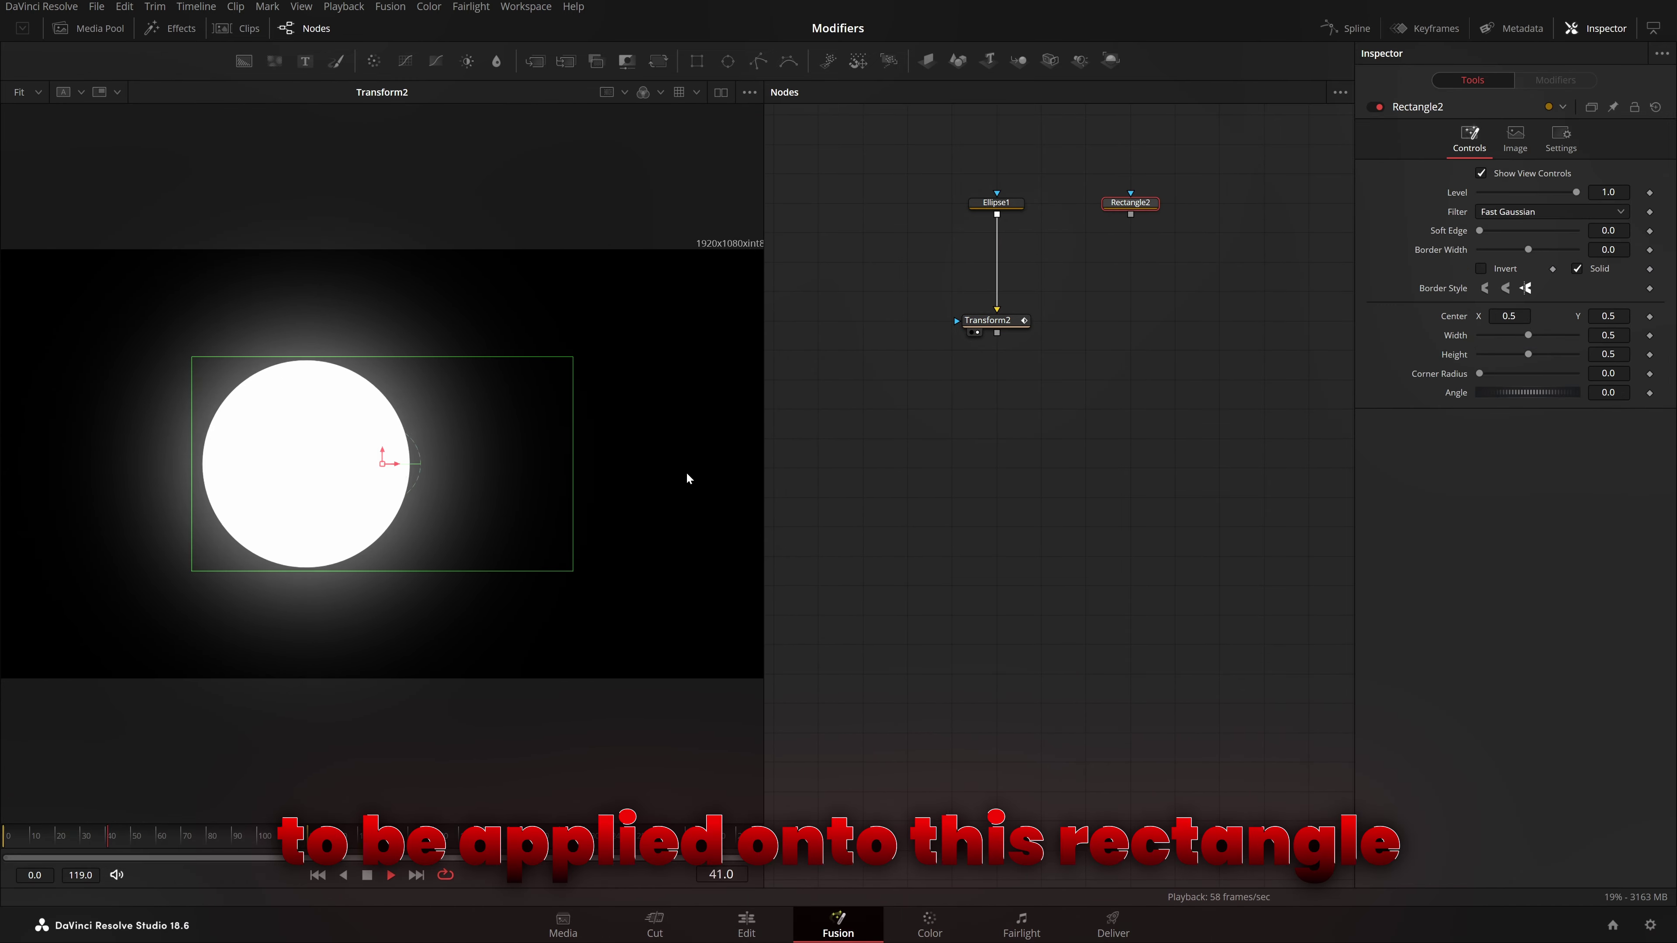
left_click_drag(573, 568, 463, 511)
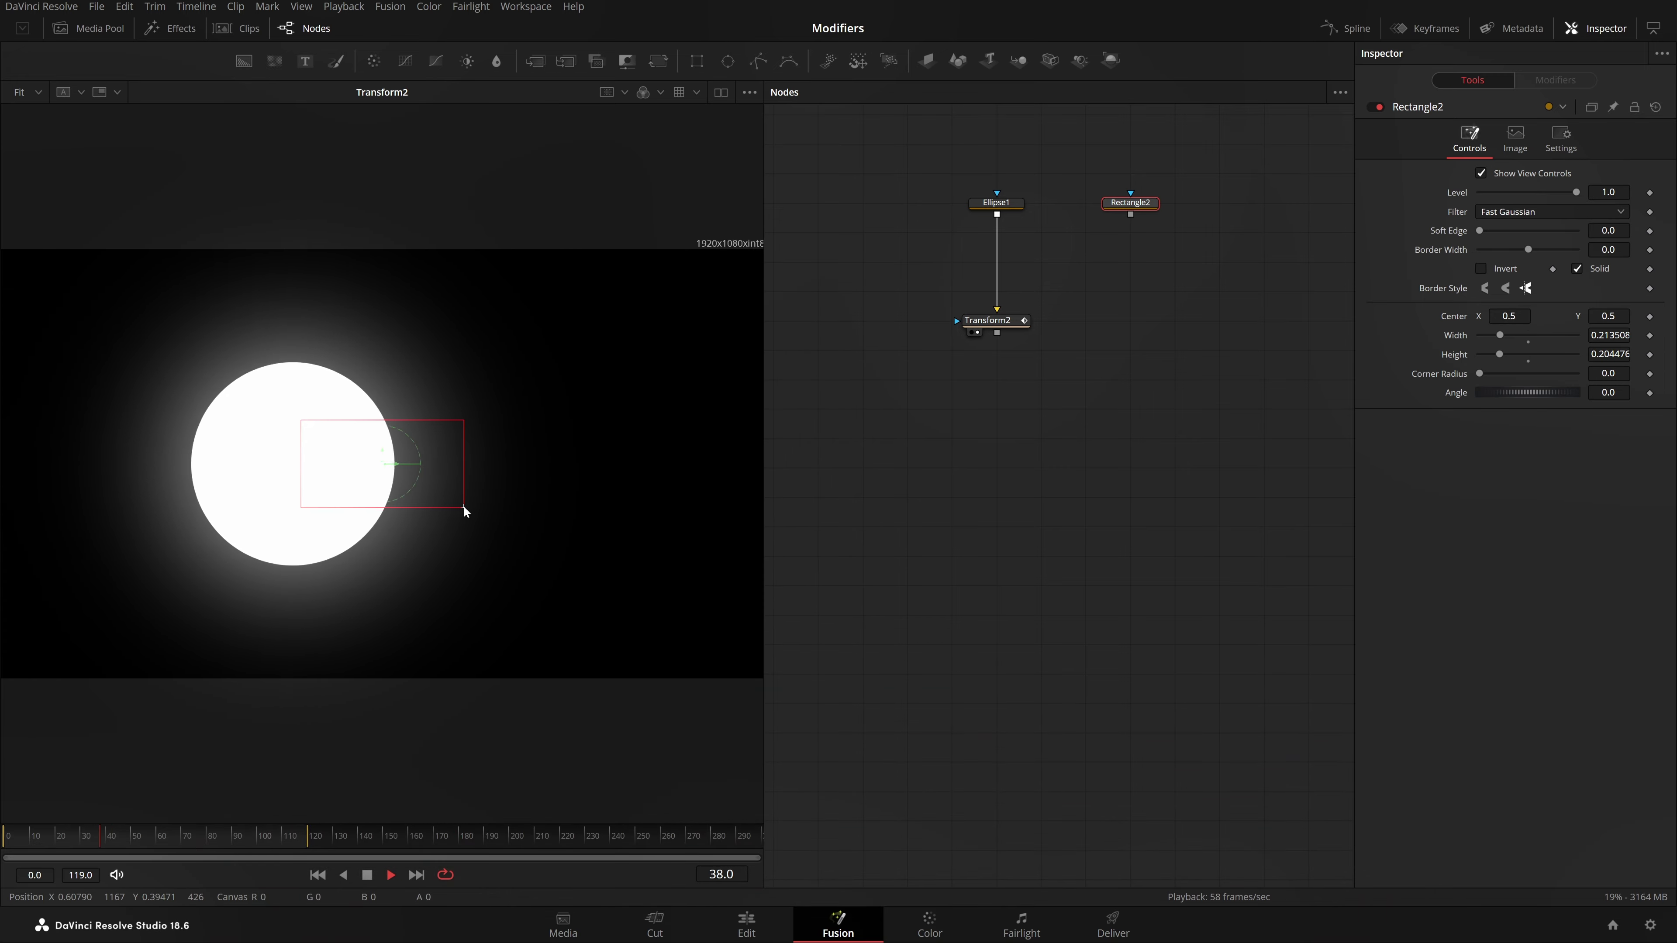
left_click(991, 497)
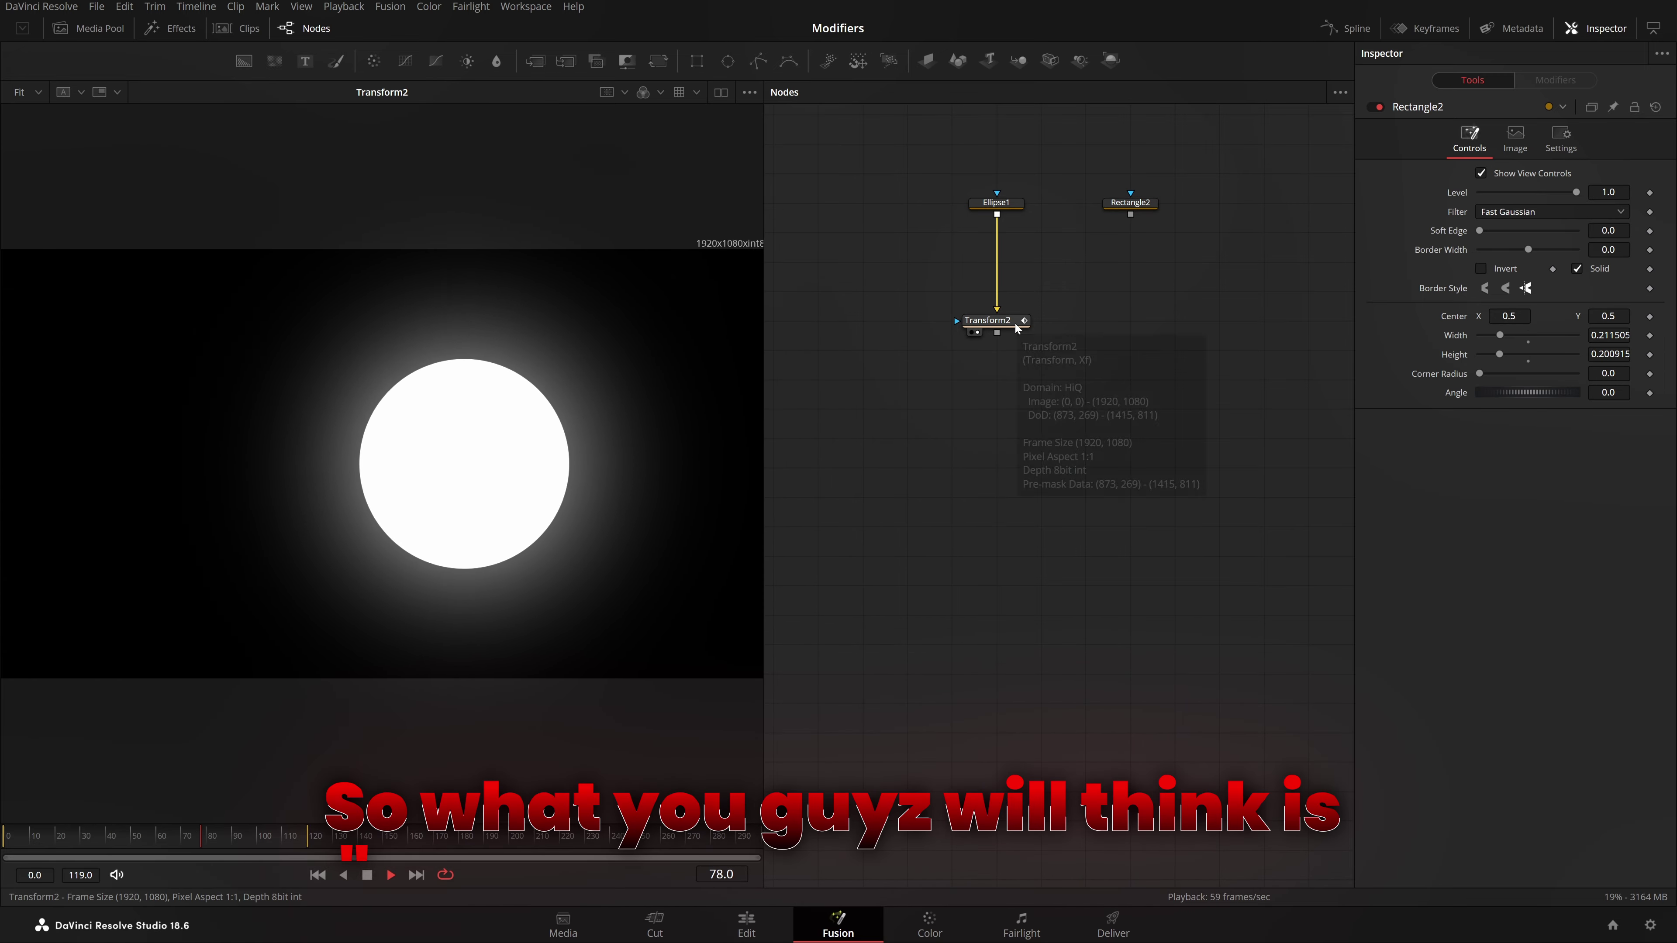
- Paste a linked instance of Transform2 and connect Rectangle2 into Instance_Transform2
left_click(1017, 328)
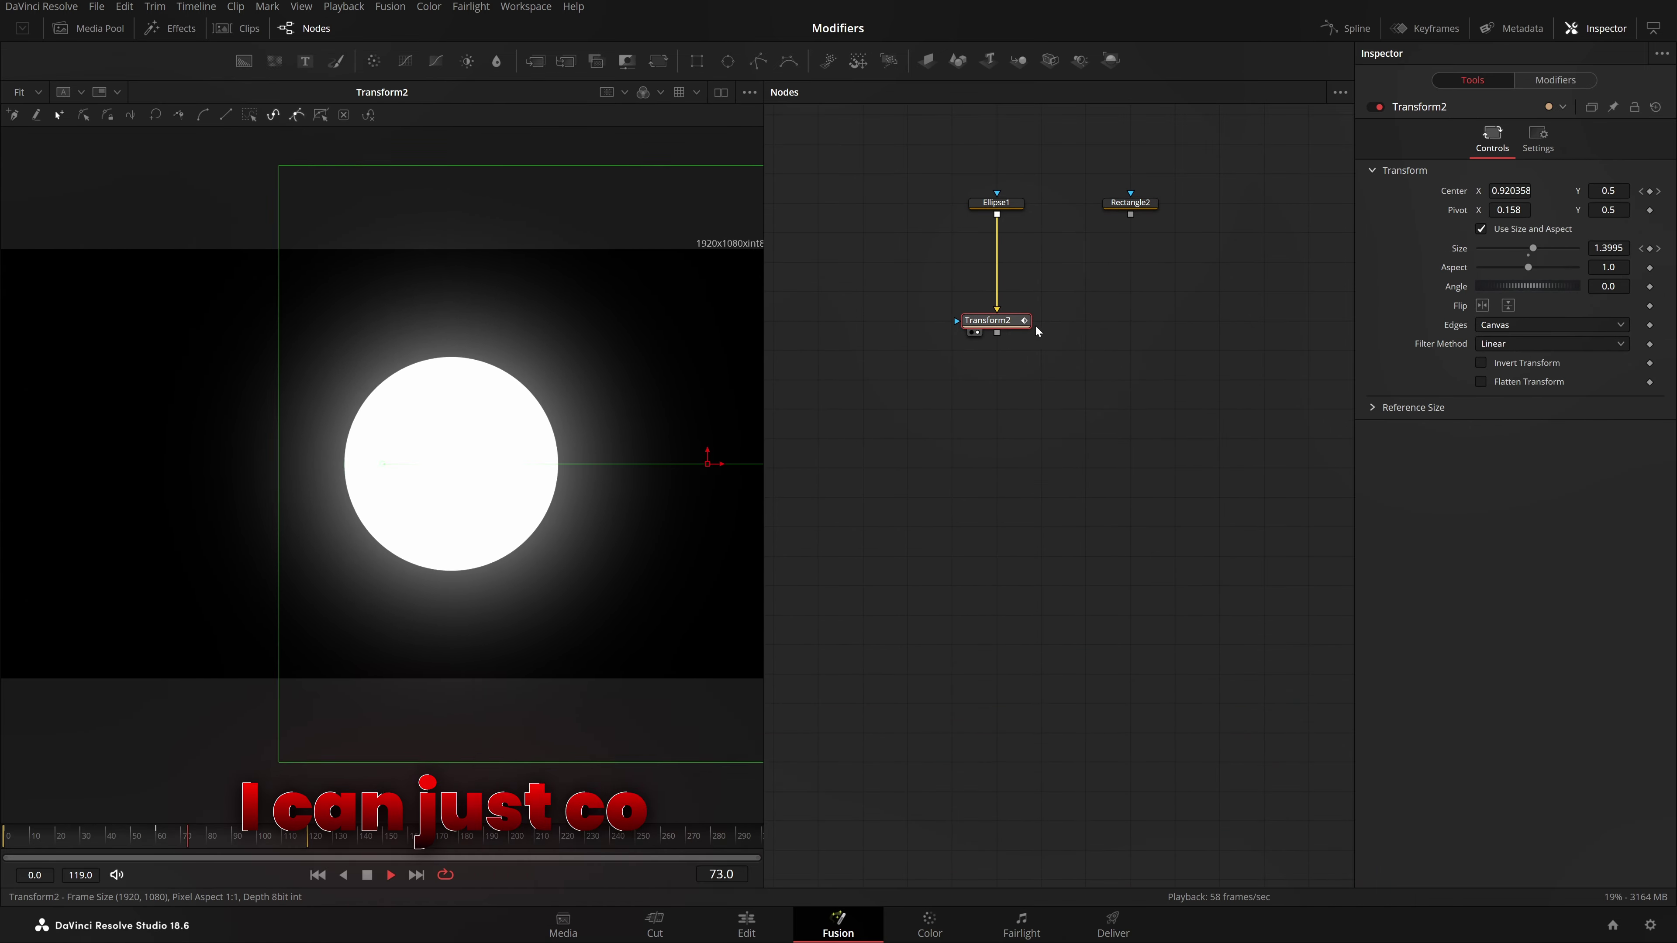
key("ctrl+c")
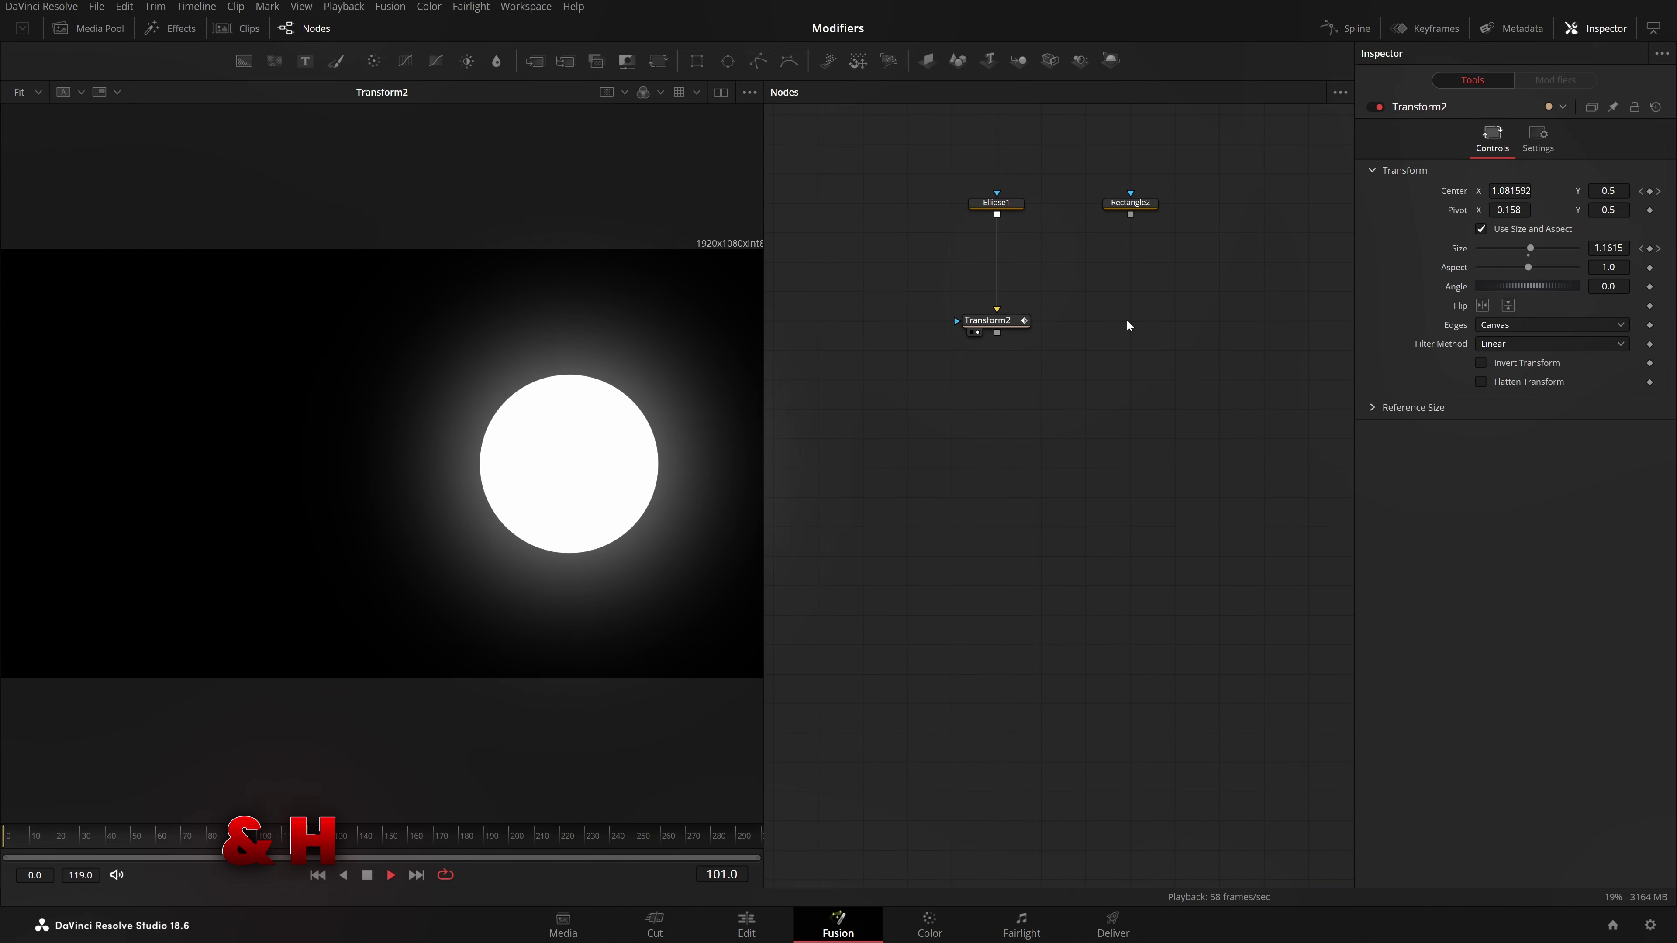
key("ctrl+shift+v")
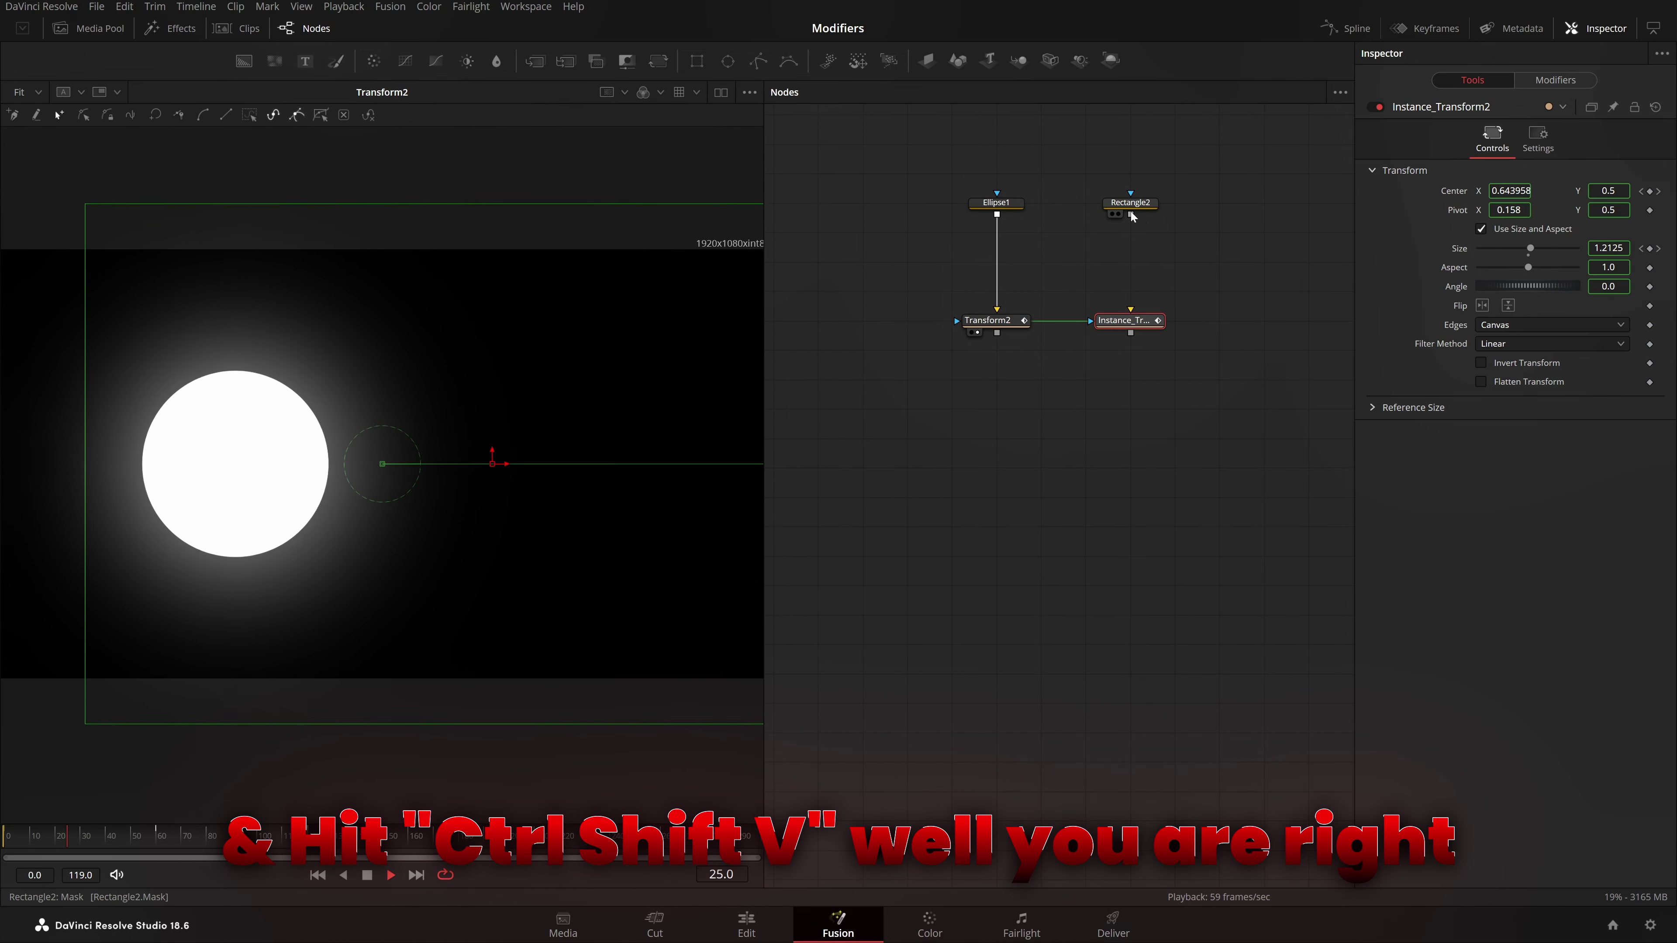
left_click_drag(1131, 214, 997, 333)
left_click(1122, 321)
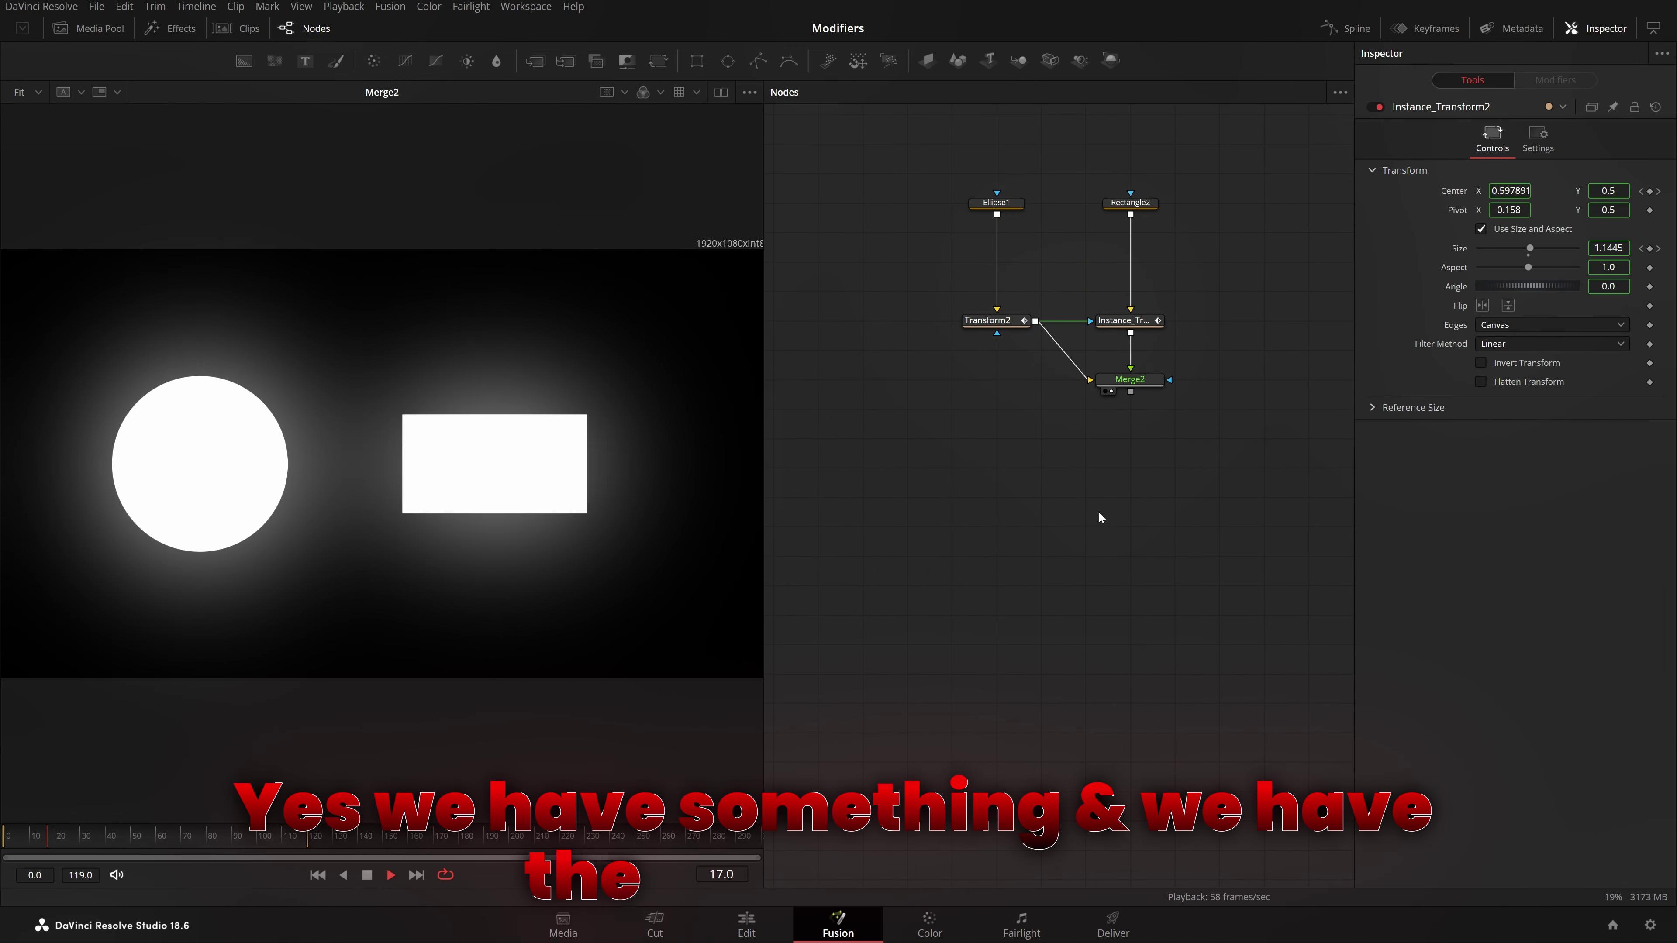
- Test rotating Transform2, then reset its Angle to 0 and Aspect to 1
left_click(1005, 323)
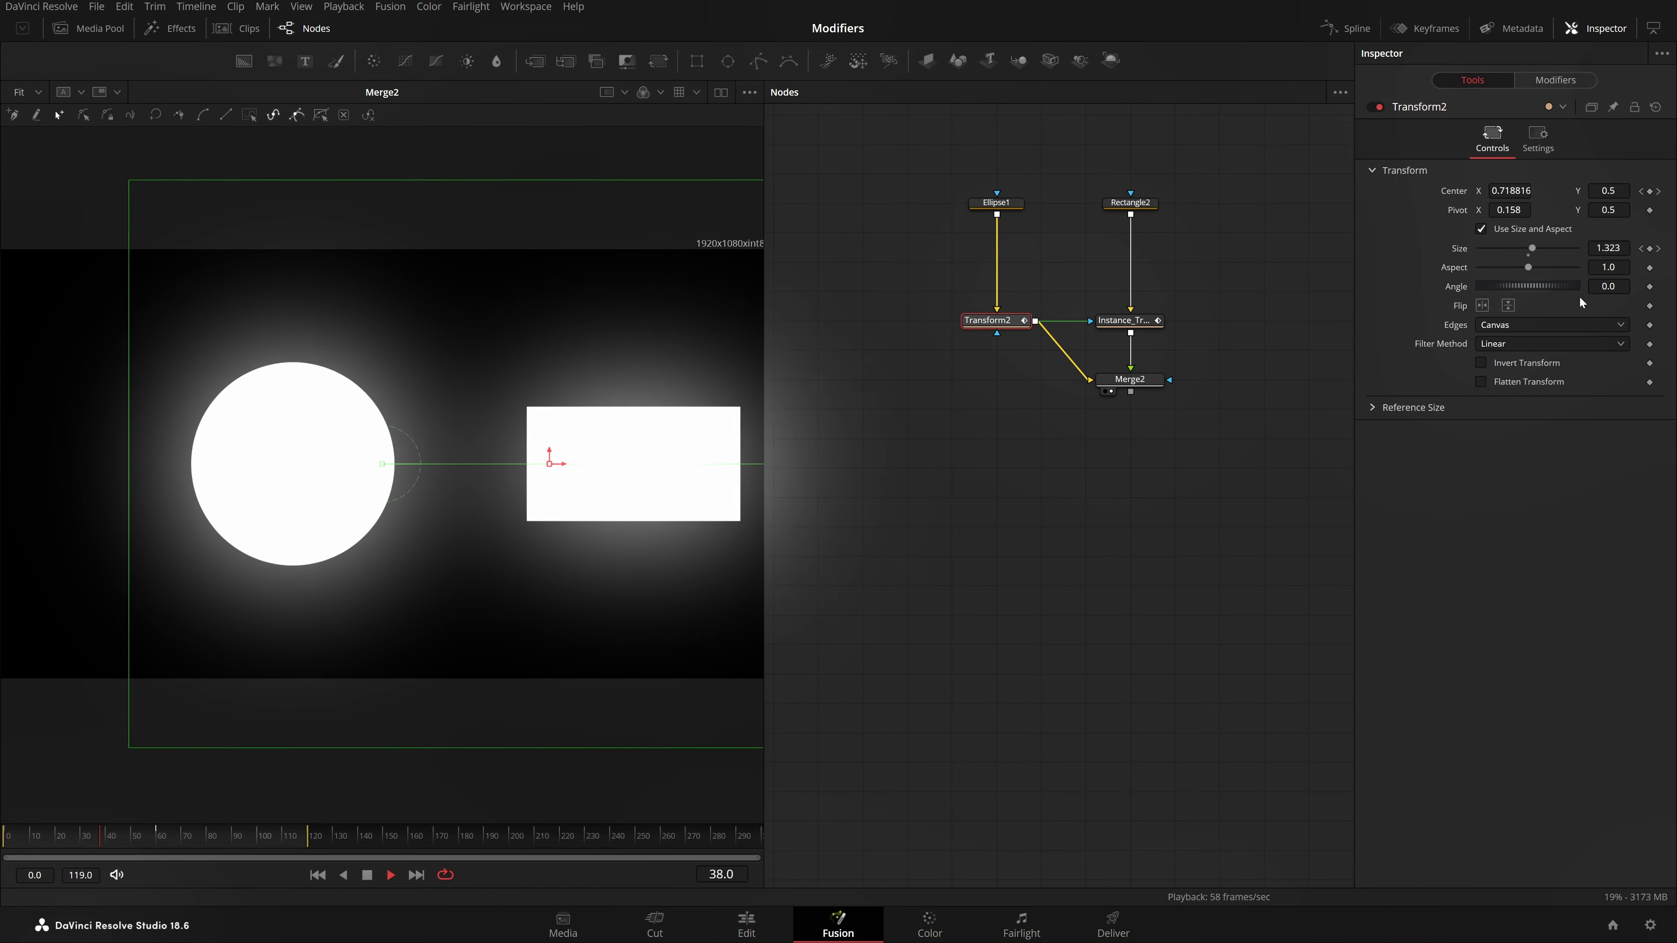
left_click_drag(1540, 283, 1501, 303)
key("ctrl+z")
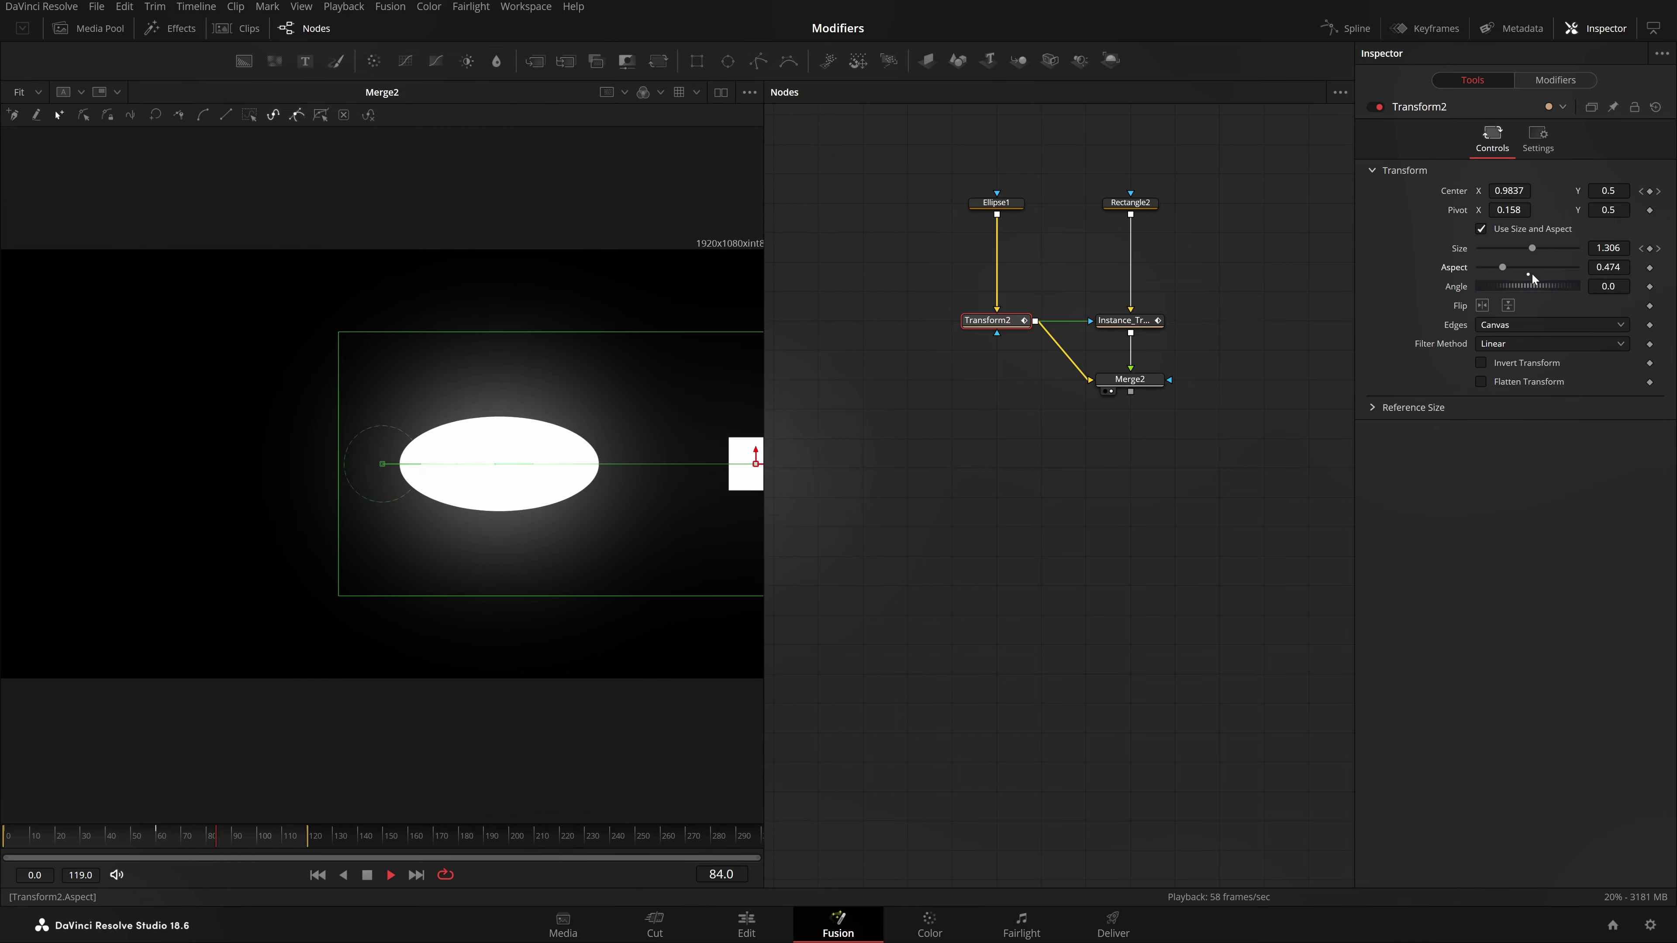
left_click(1529, 275)
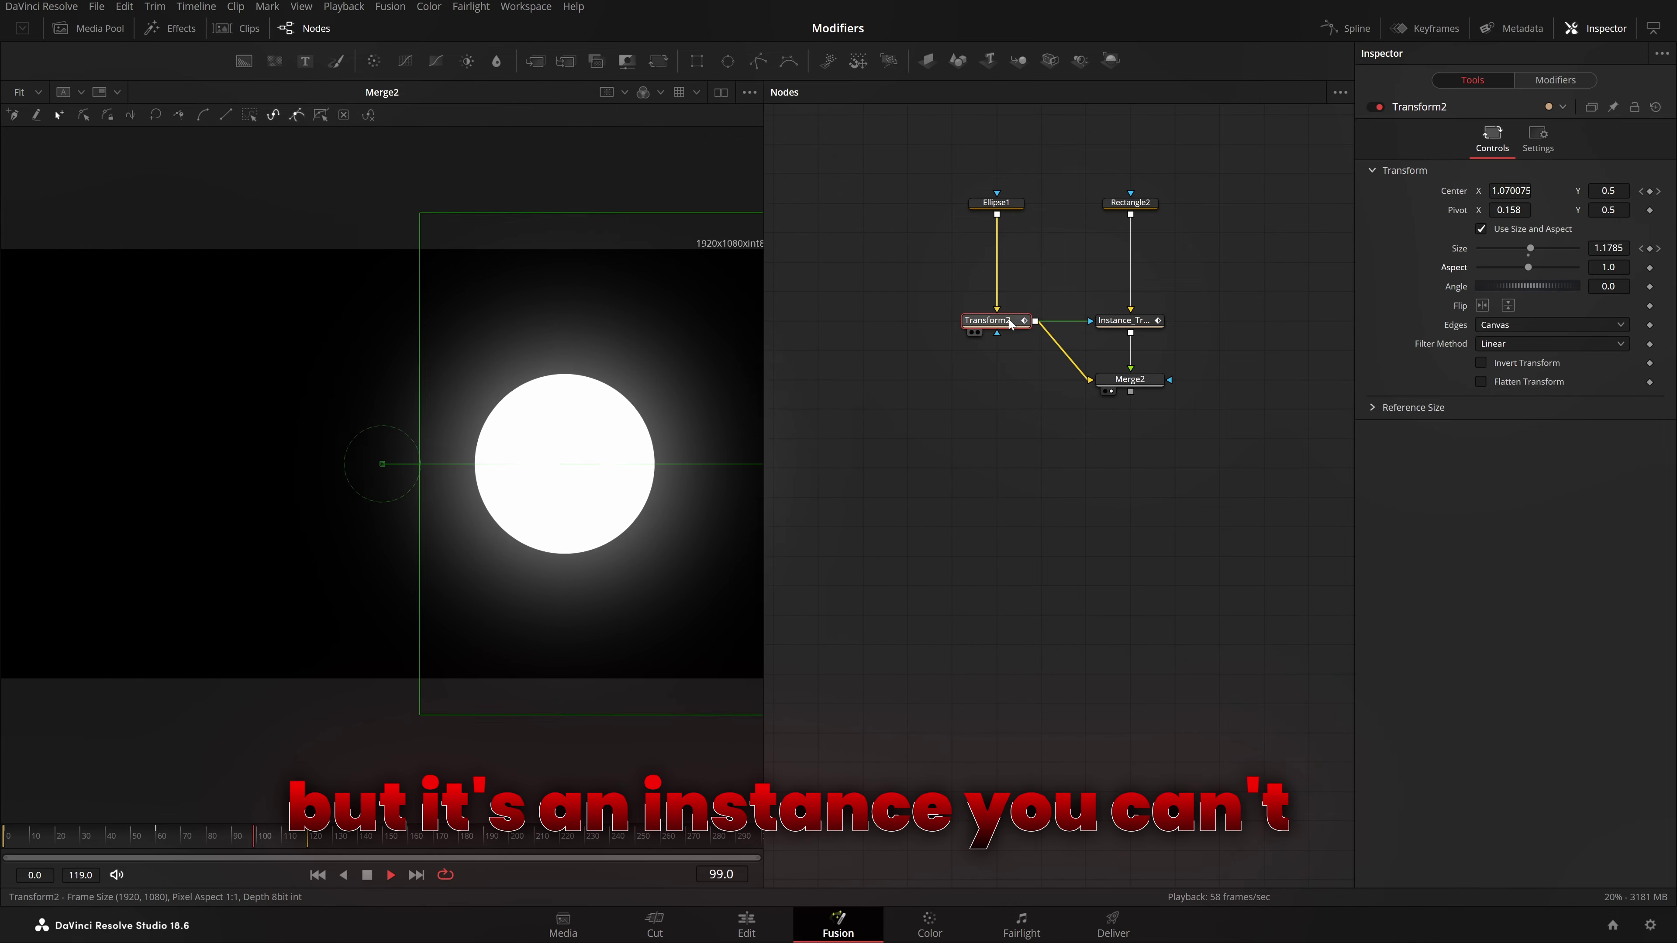
- Delete the Instance_Transform2 node
left_click(1131, 323)
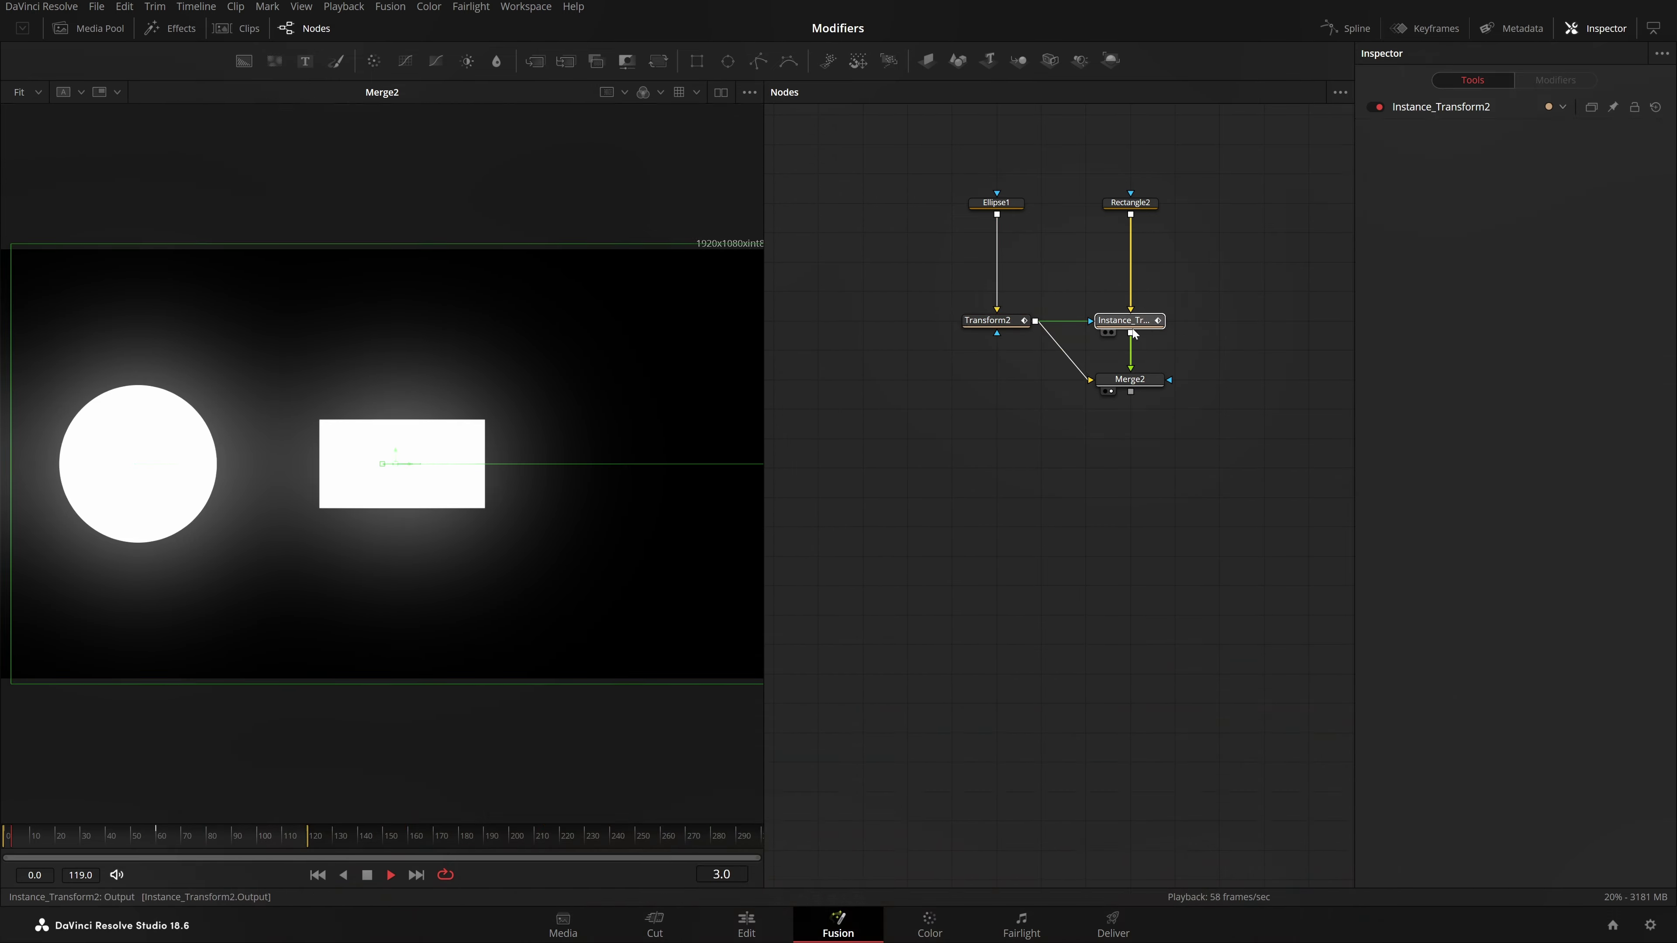
key("space")
key("Delete")
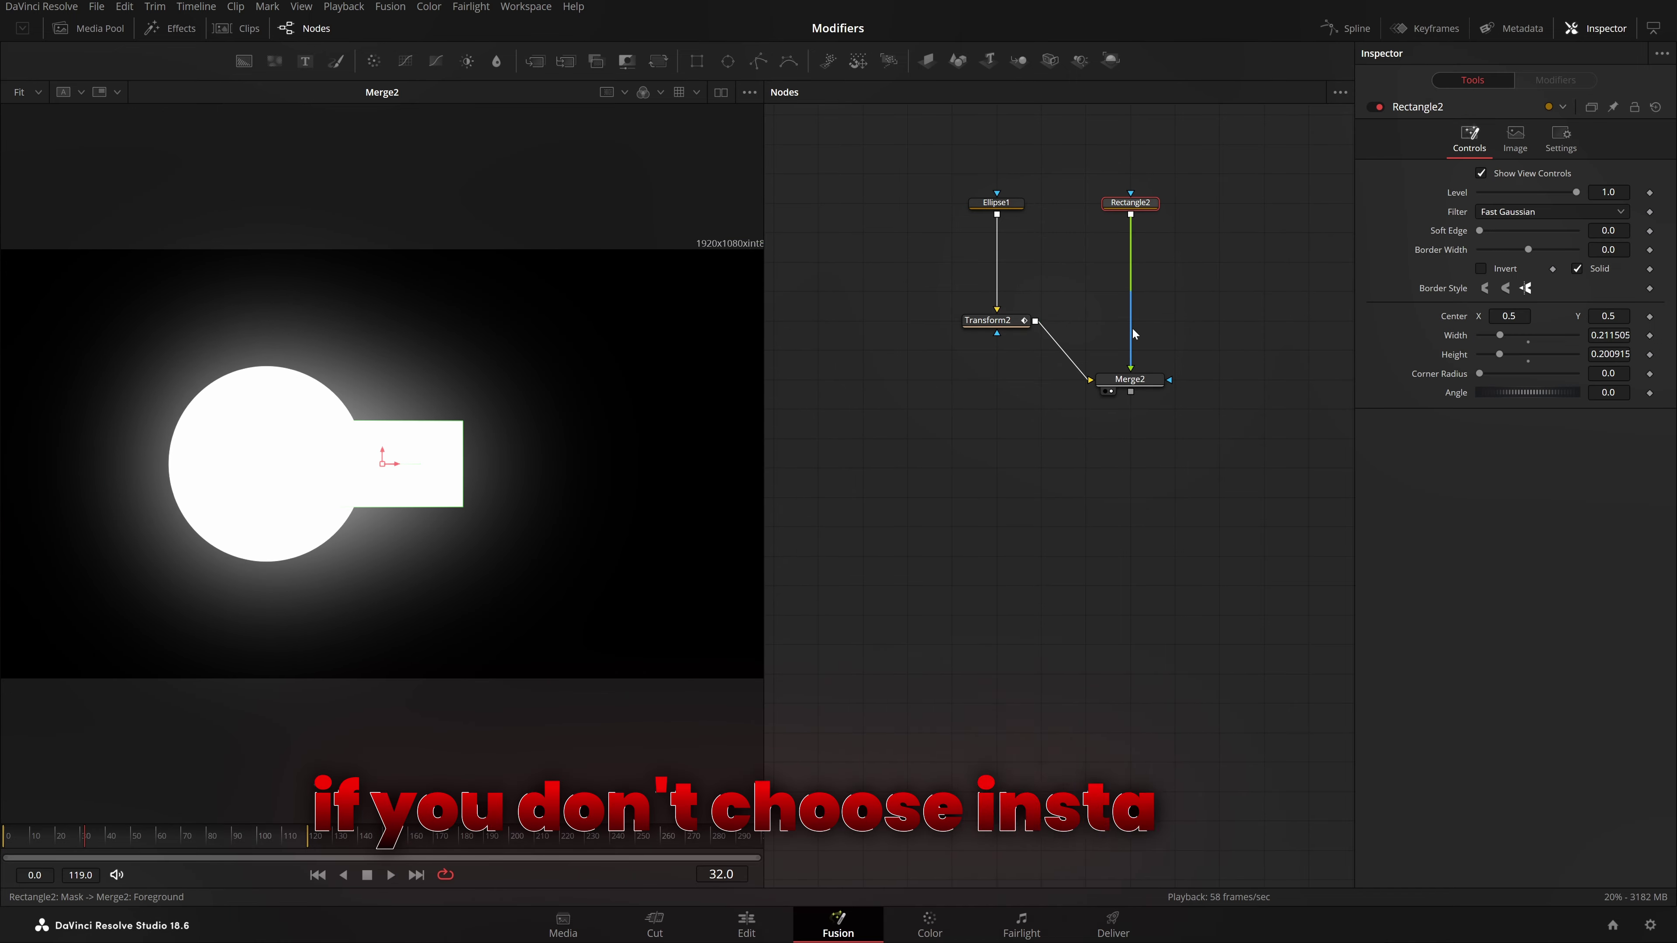
- Paste an independent copy, Transform2_1, onto the Rectangle2→Merge2 link and align Transform2 with Merge2
left_click(996, 323)
key("ctrl+c")
key("ctrl+v")
left_click_drag(1133, 322, 1133, 323)
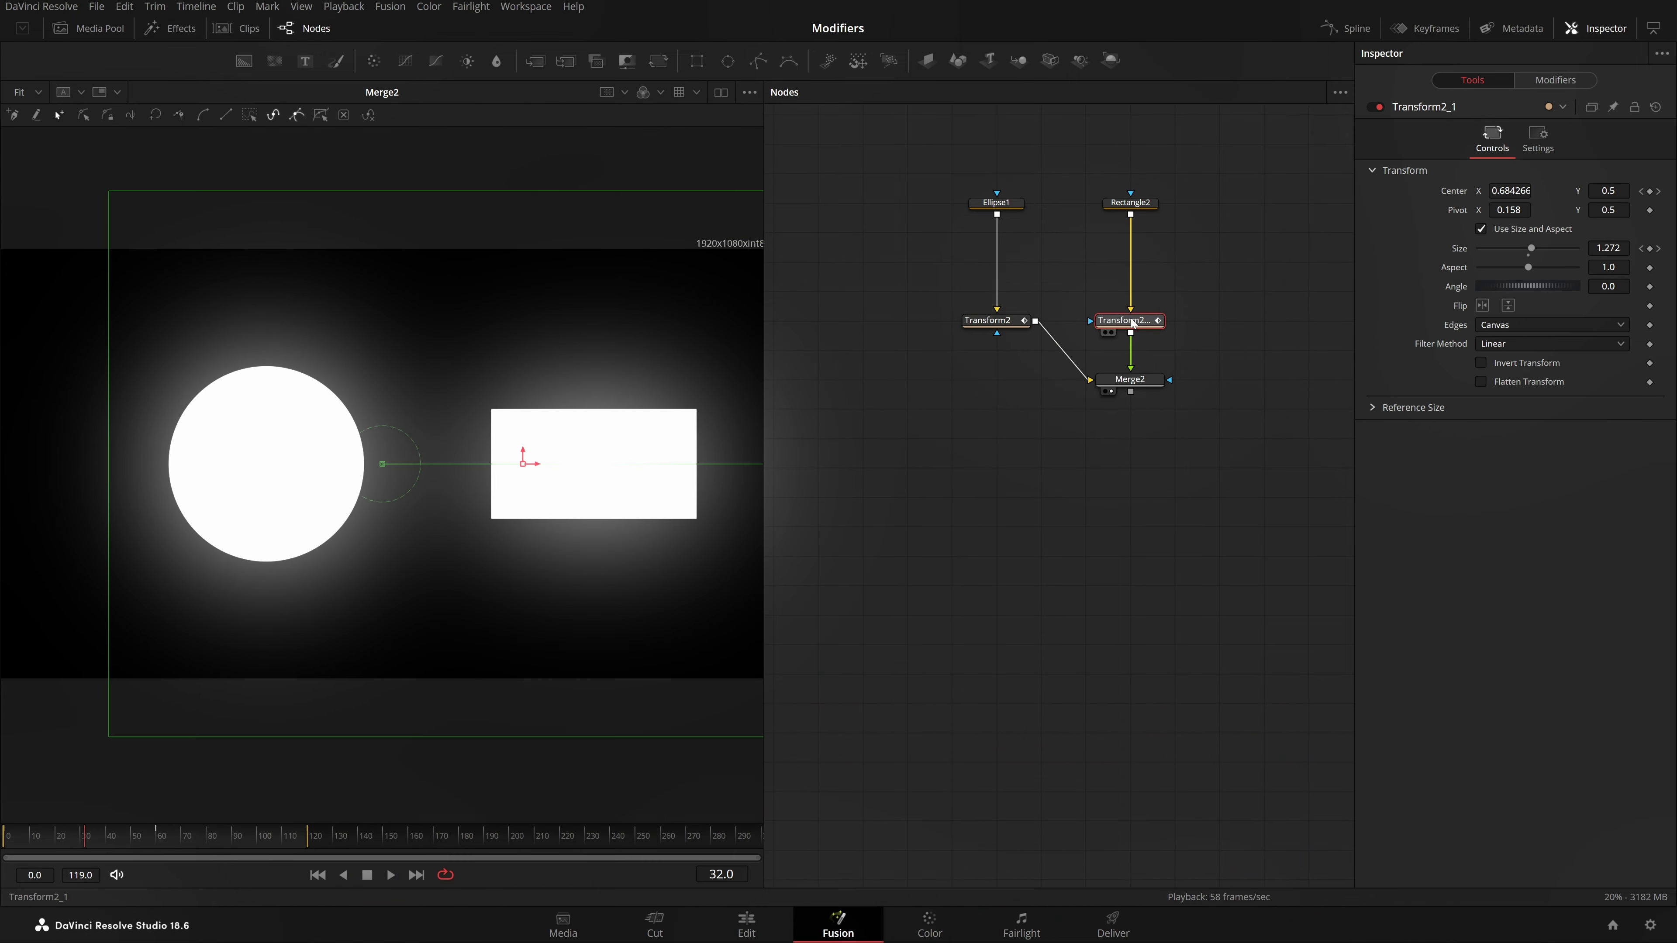
left_click_drag(994, 360, 994, 390)
left_click(1021, 401)
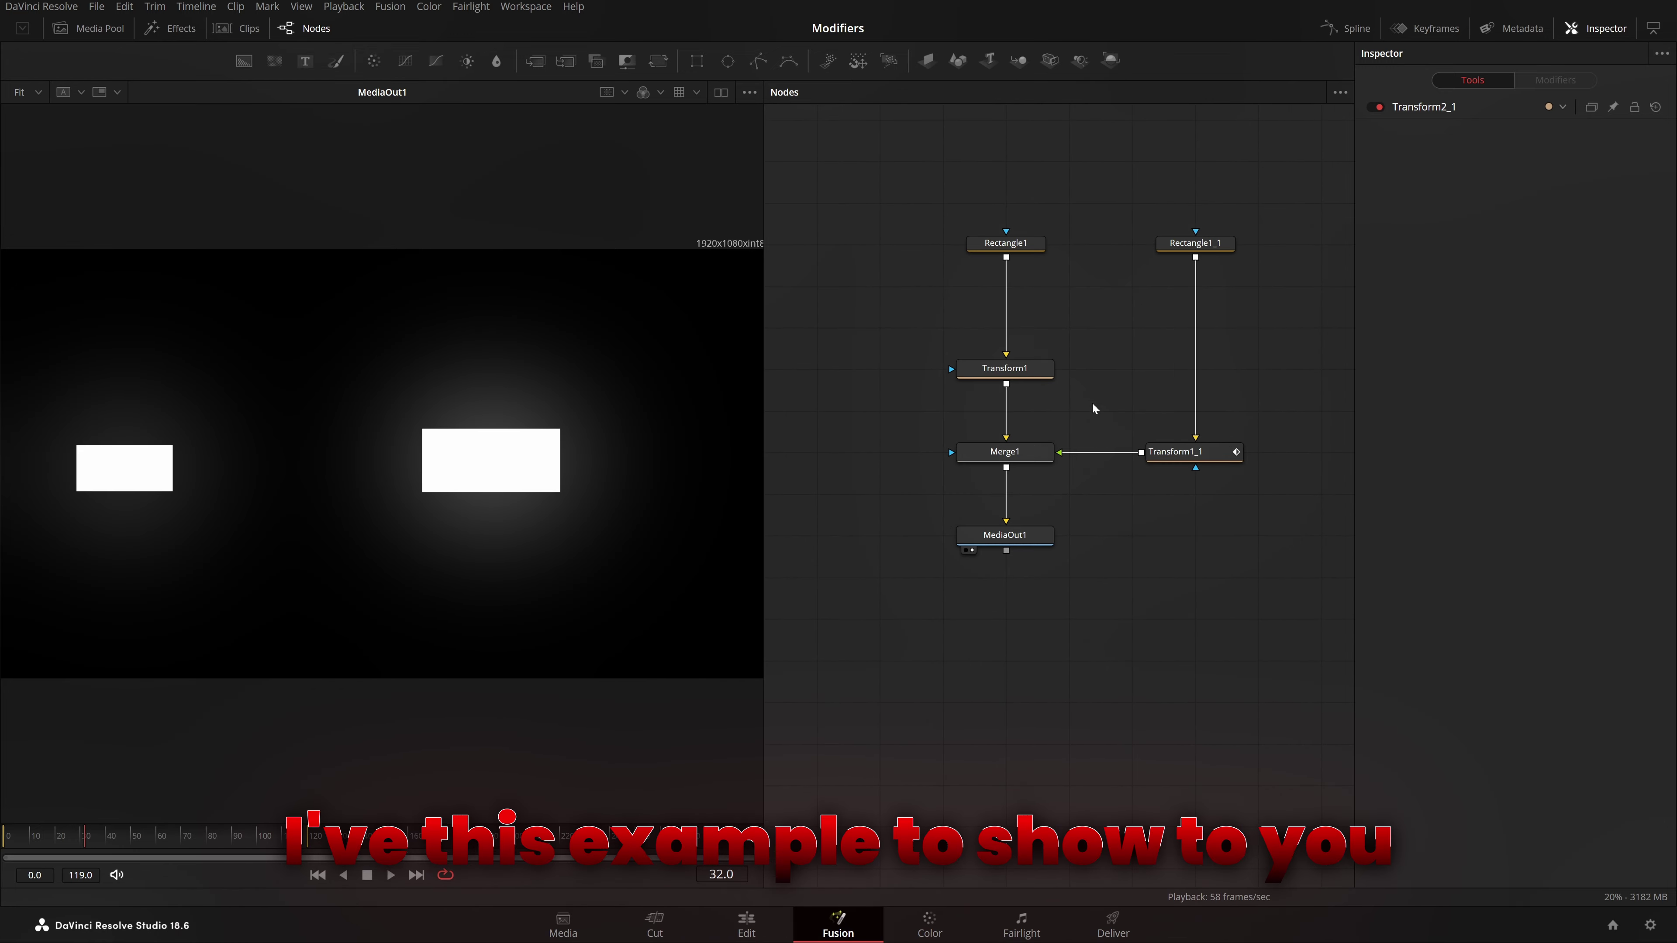
- Inspect the example comp's Transform1 and Transform1_1, viewing Rectangle1, Transform1 and MediaOut1 outputs
left_click(1005, 368)
left_click(975, 257)
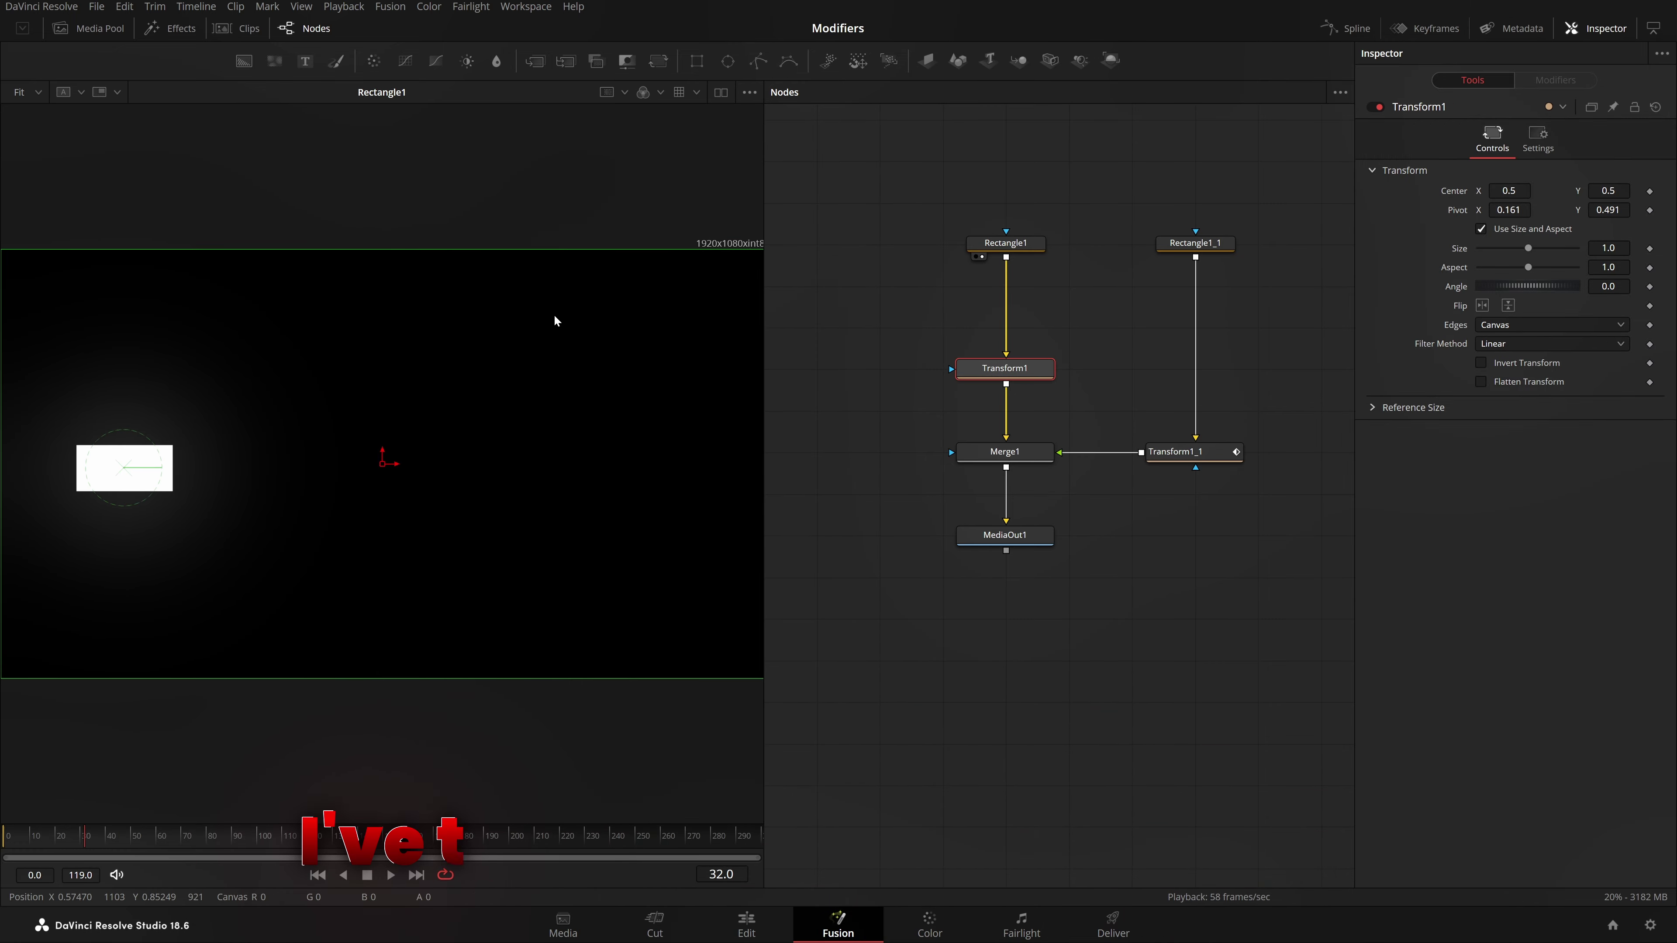
key("1")
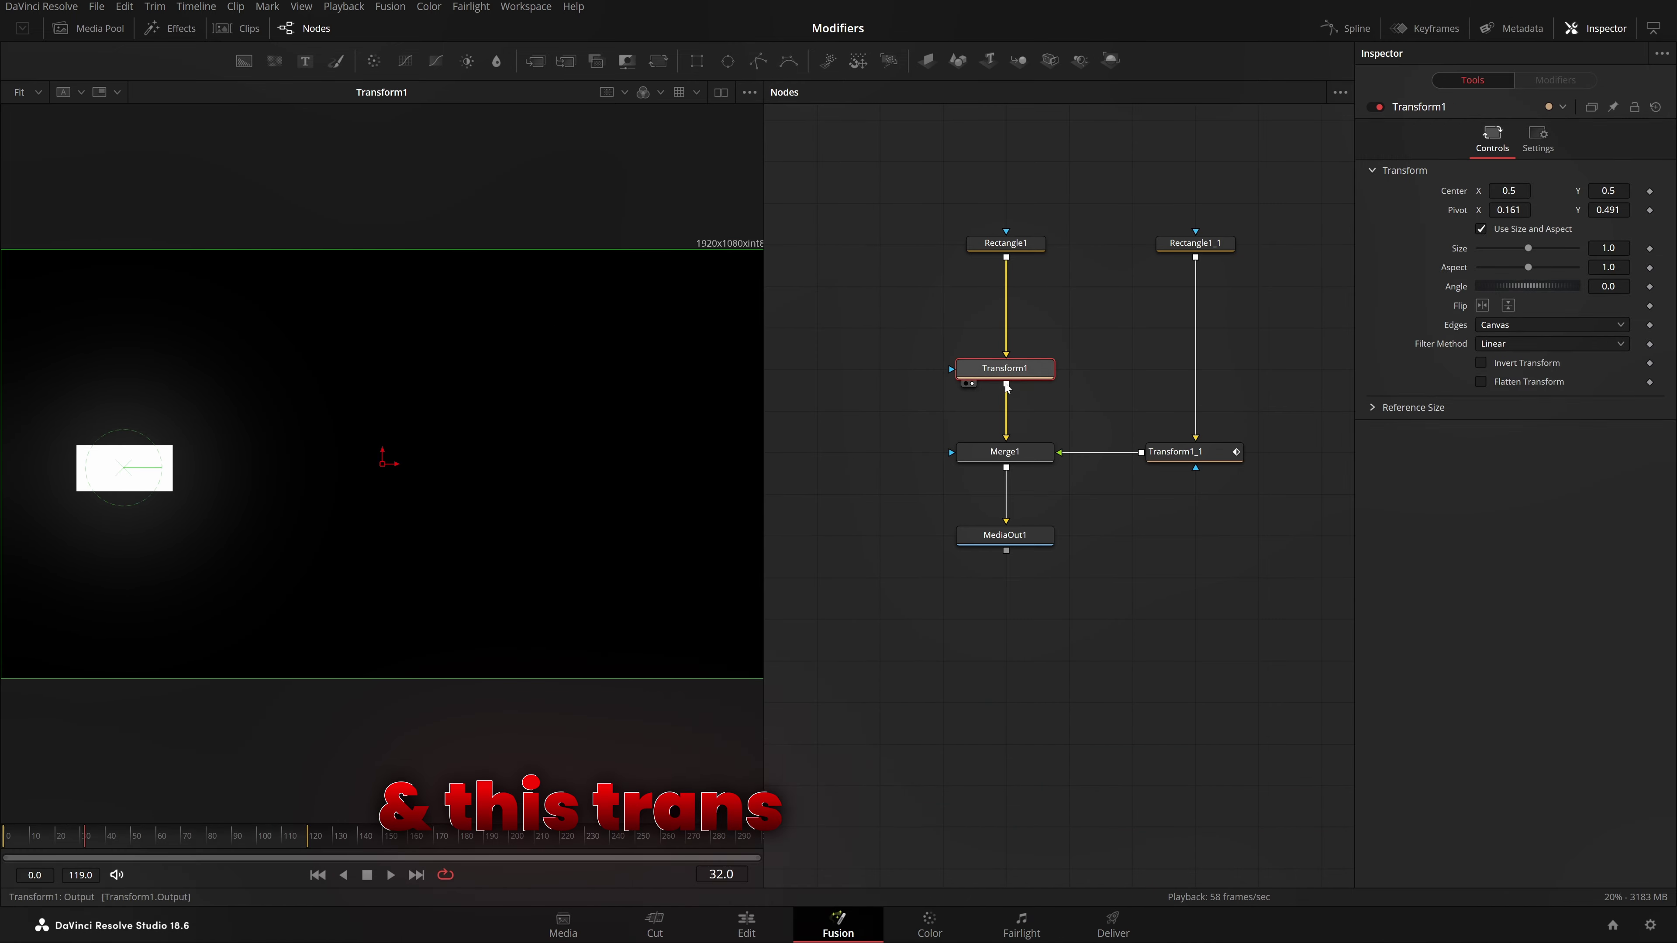
key("1")
left_click(1175, 452)
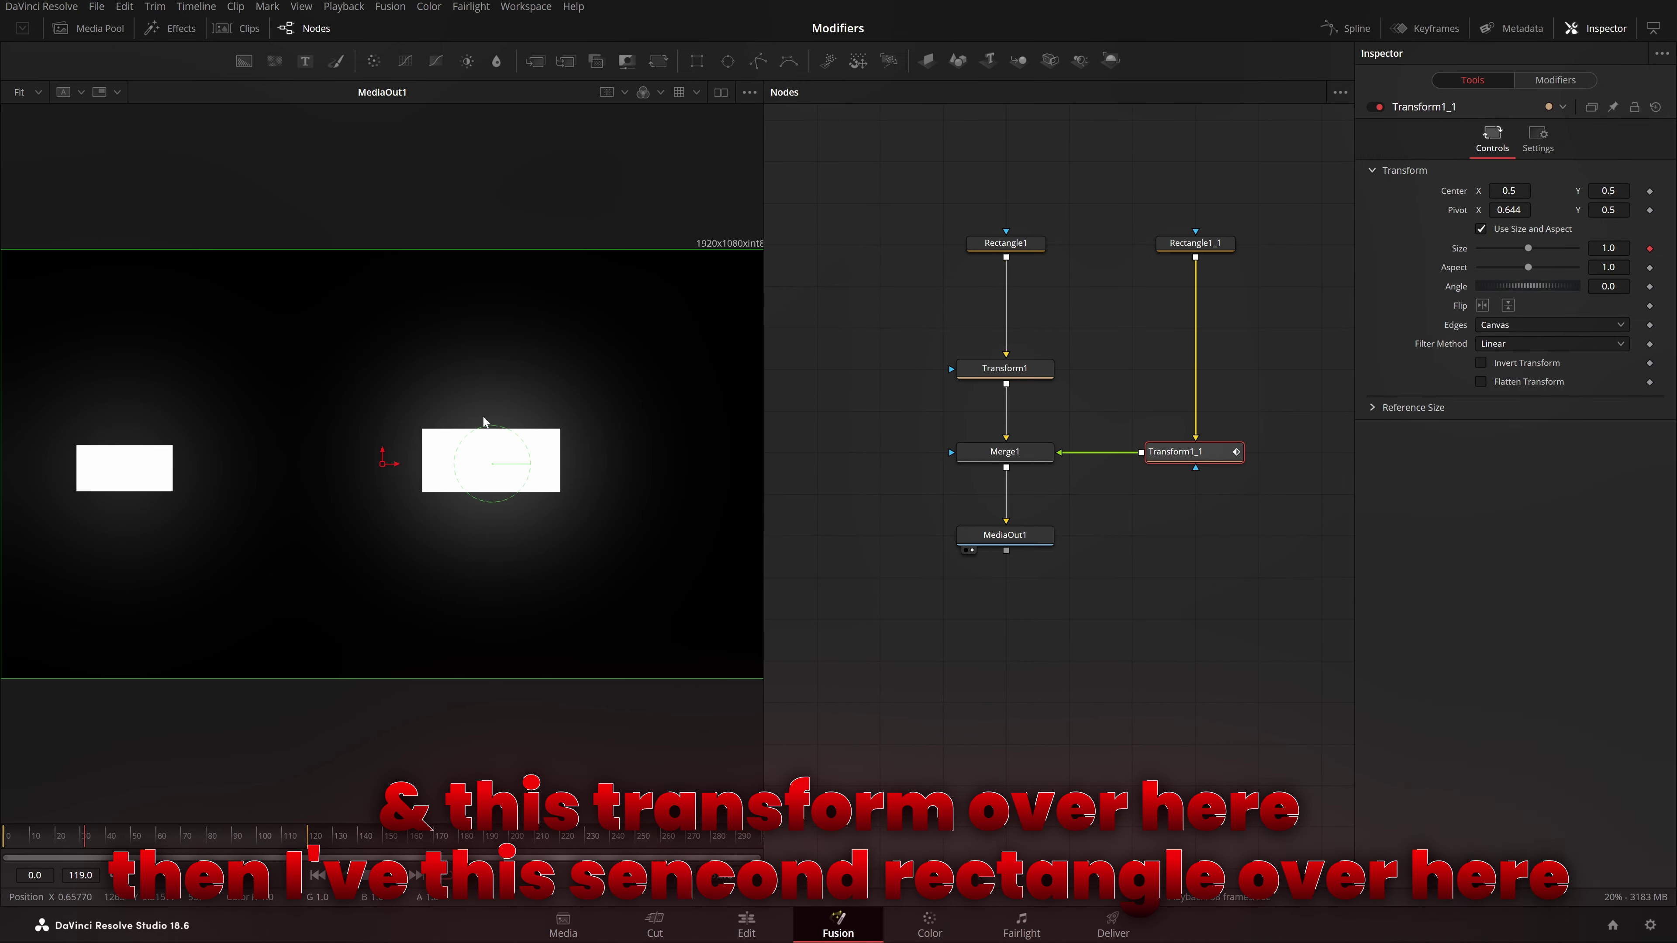
left_click(880, 515)
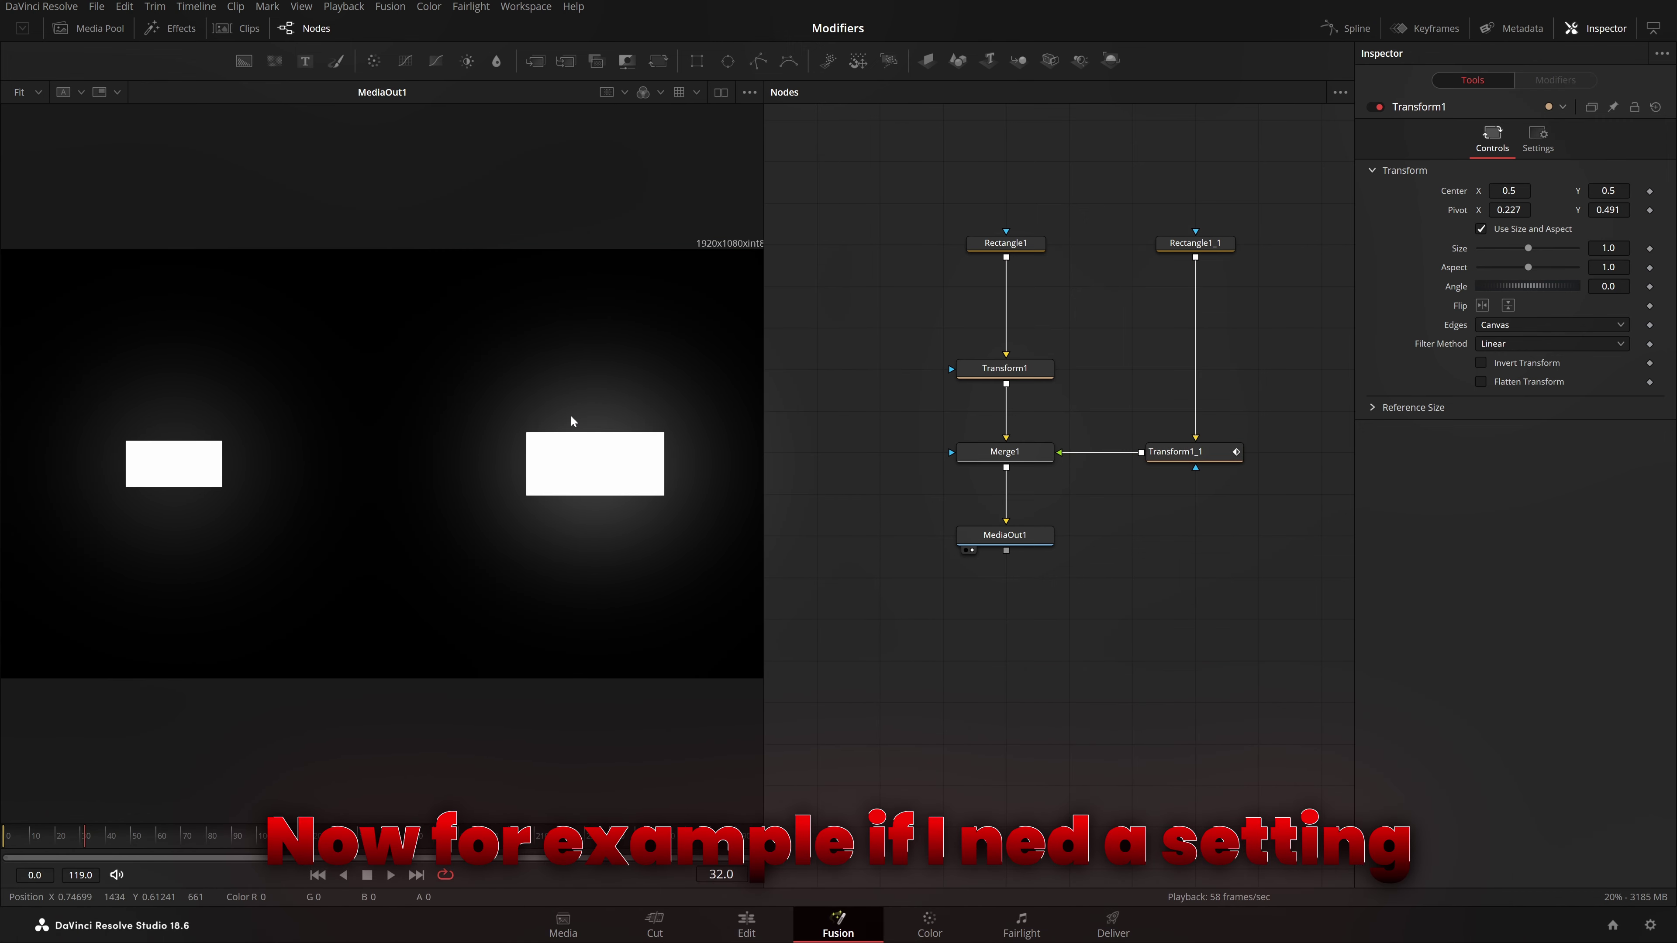
left_click_drag(508, 401, 740, 549)
left_click_drag(103, 401, 325, 562)
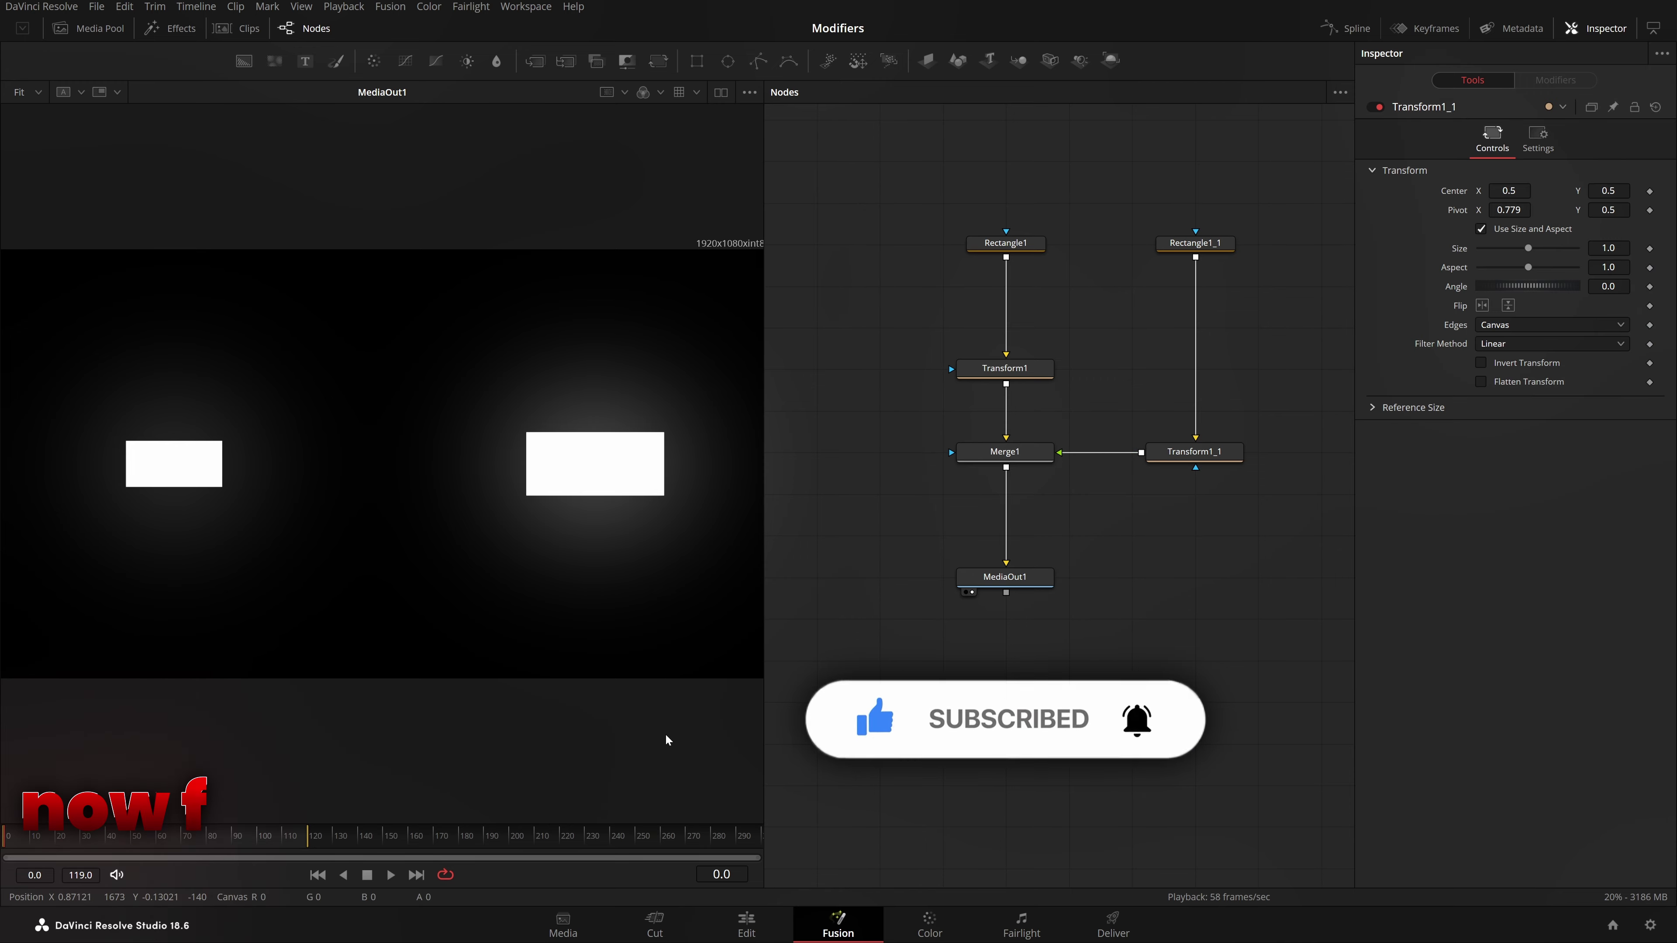
- Set Transform1_1's Size to 0.125 and keyframe it at frame 0
left_click(1172, 455)
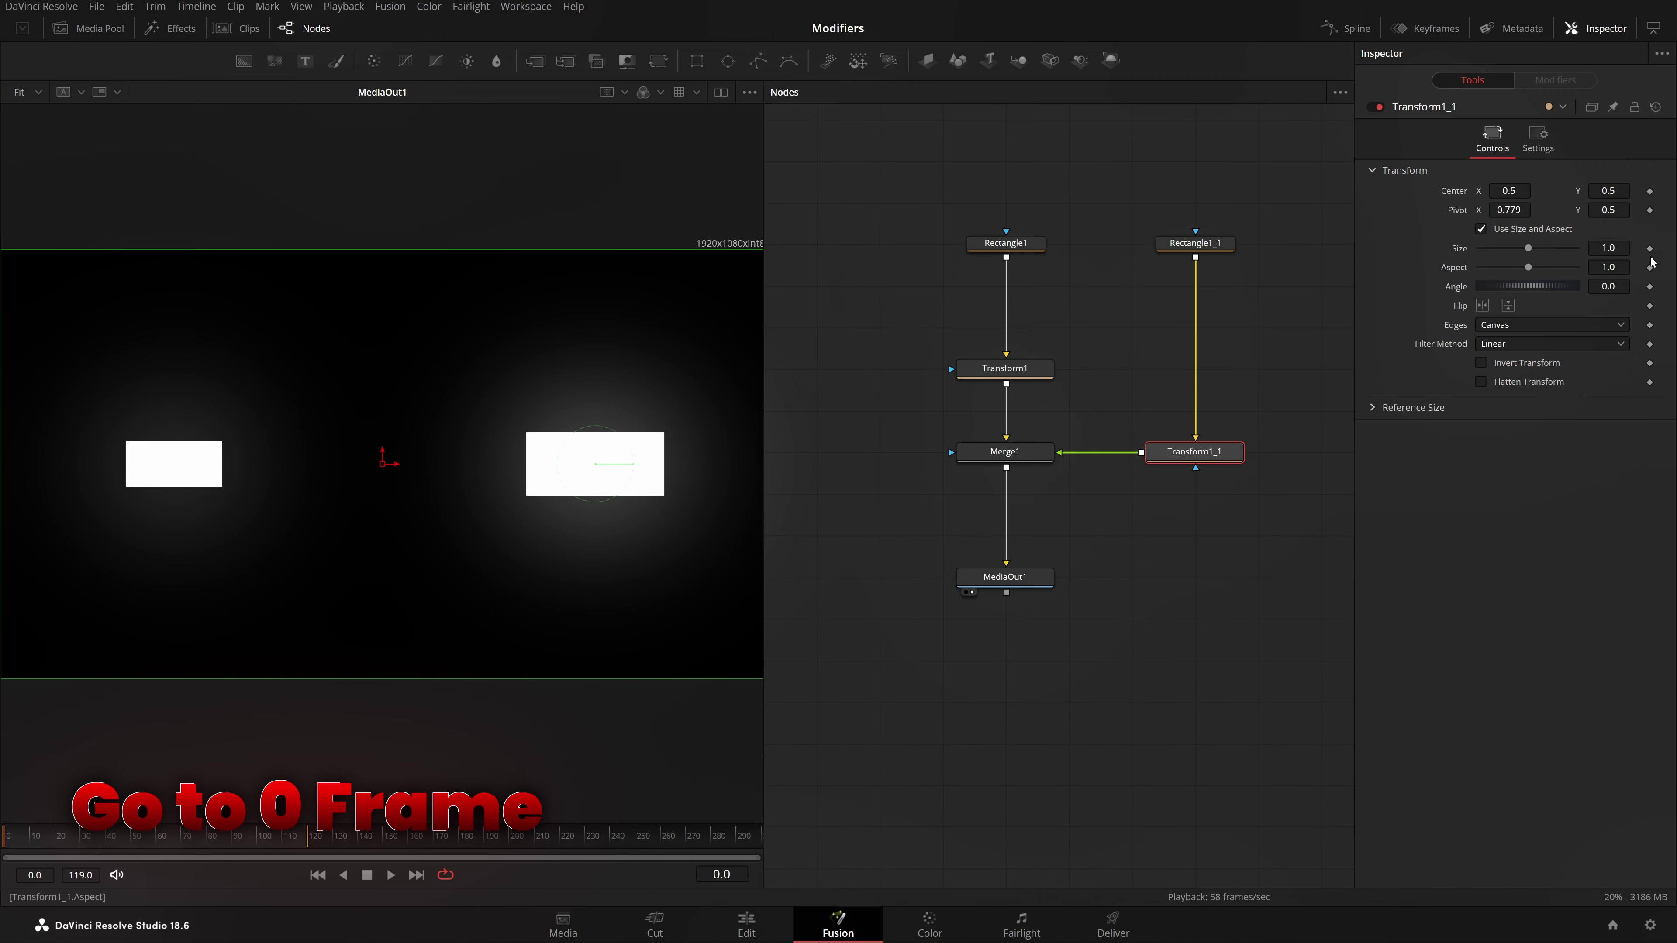
left_click_drag(1608, 247, 1598, 247)
type("0.125")
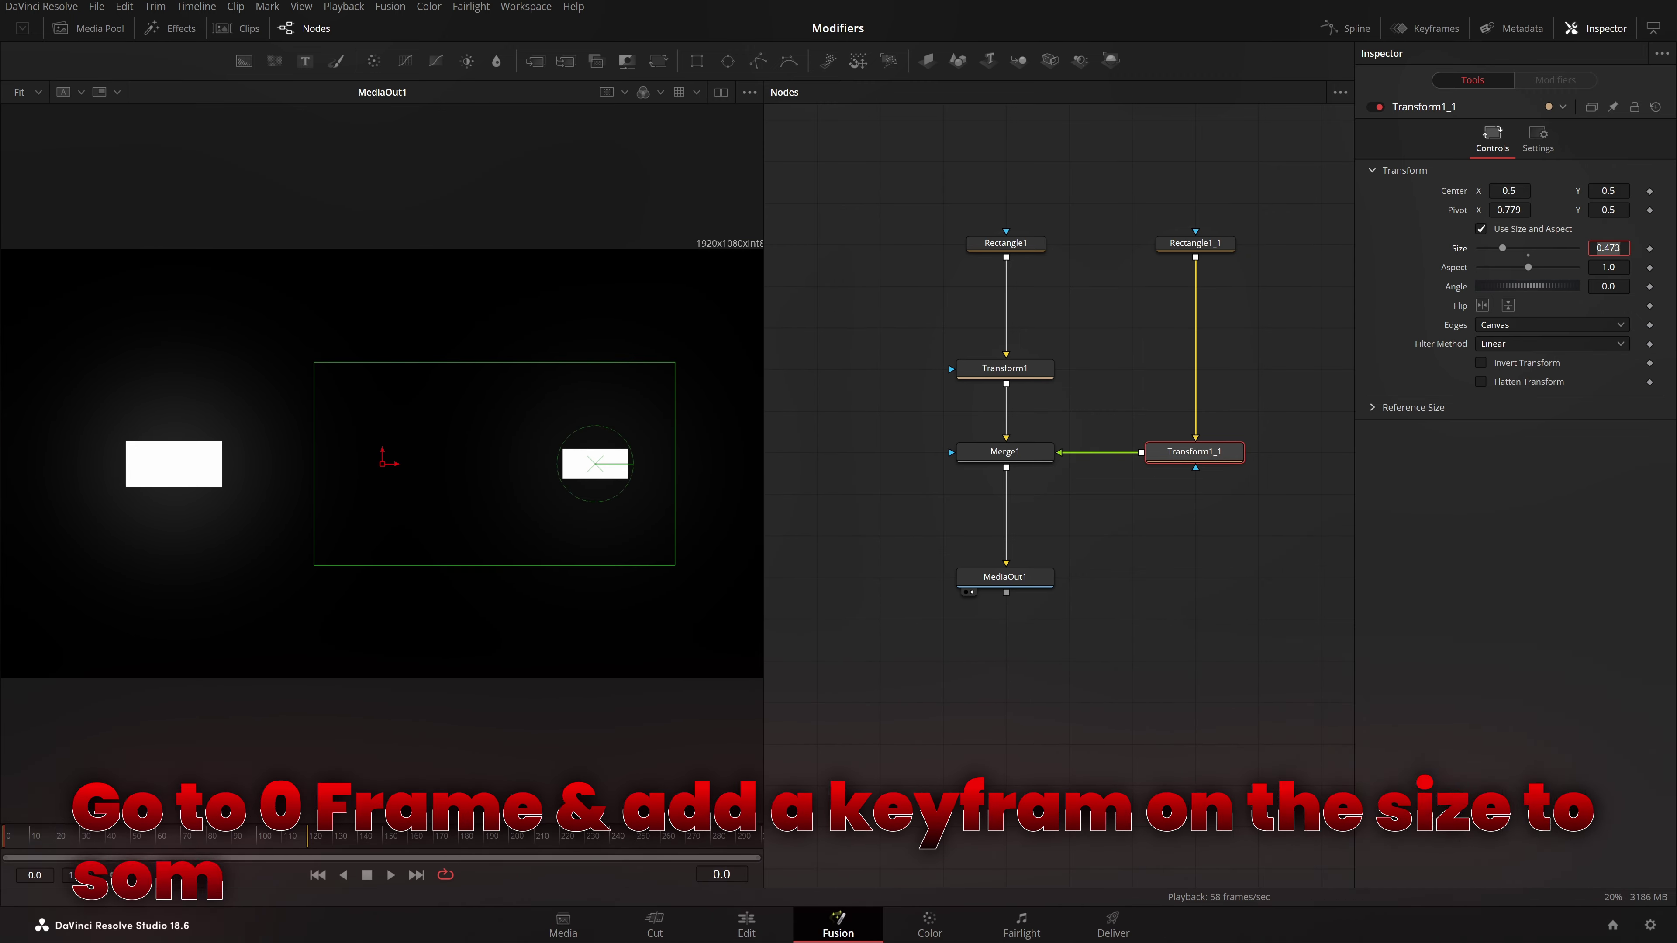
key("Tab")
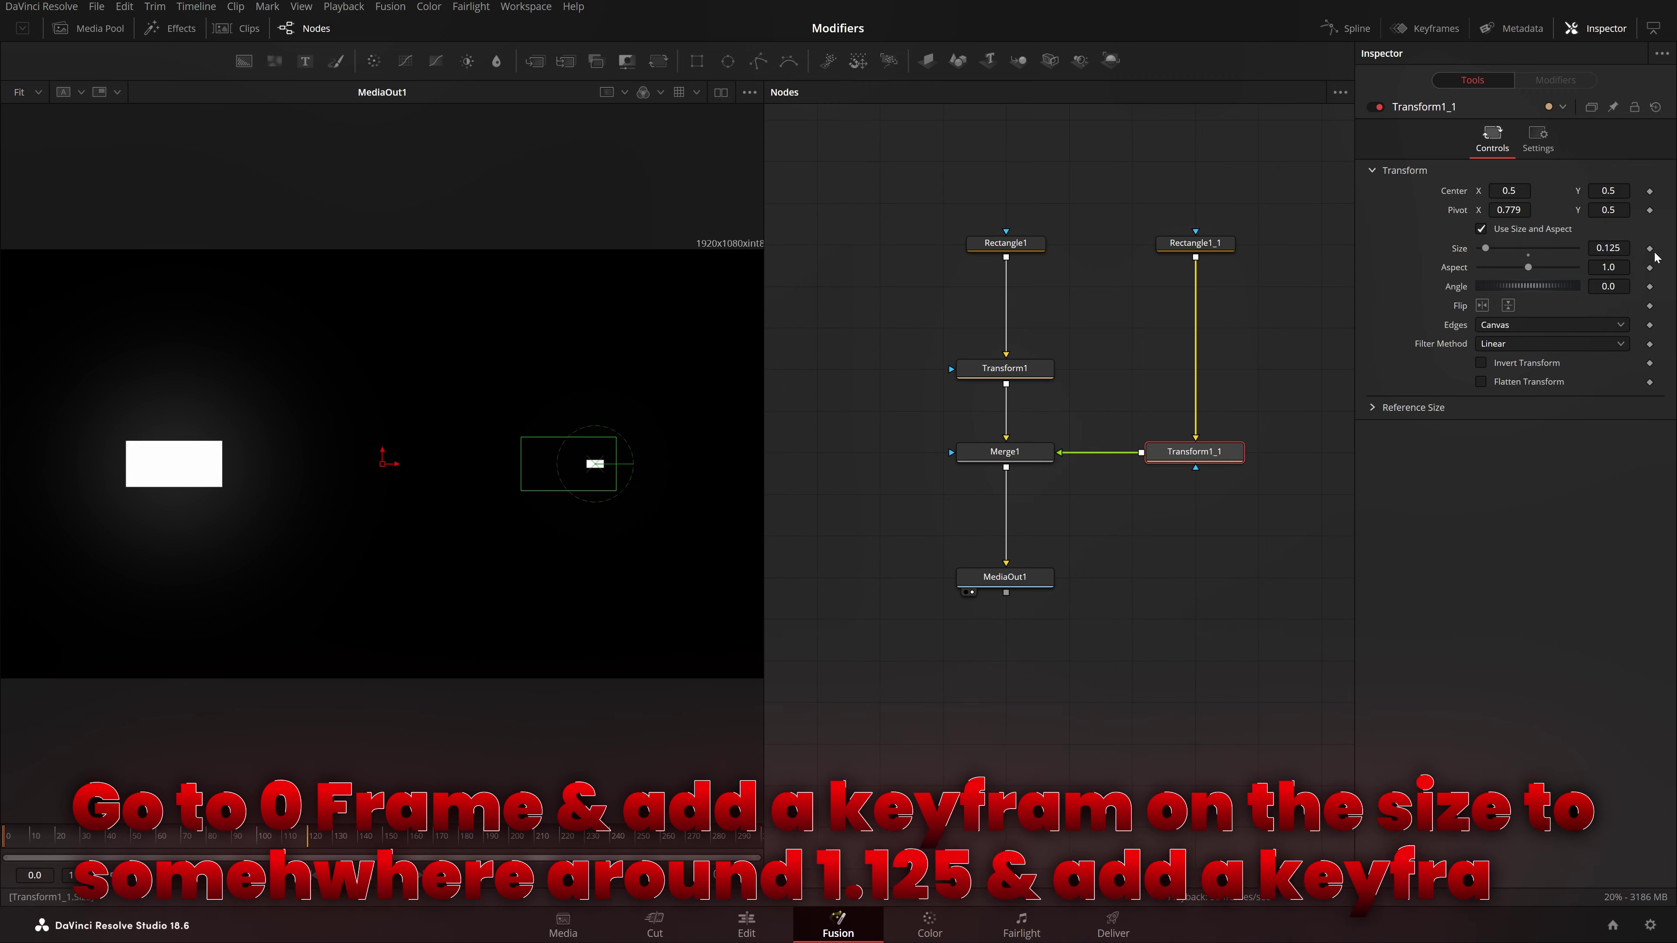
left_click(1650, 248)
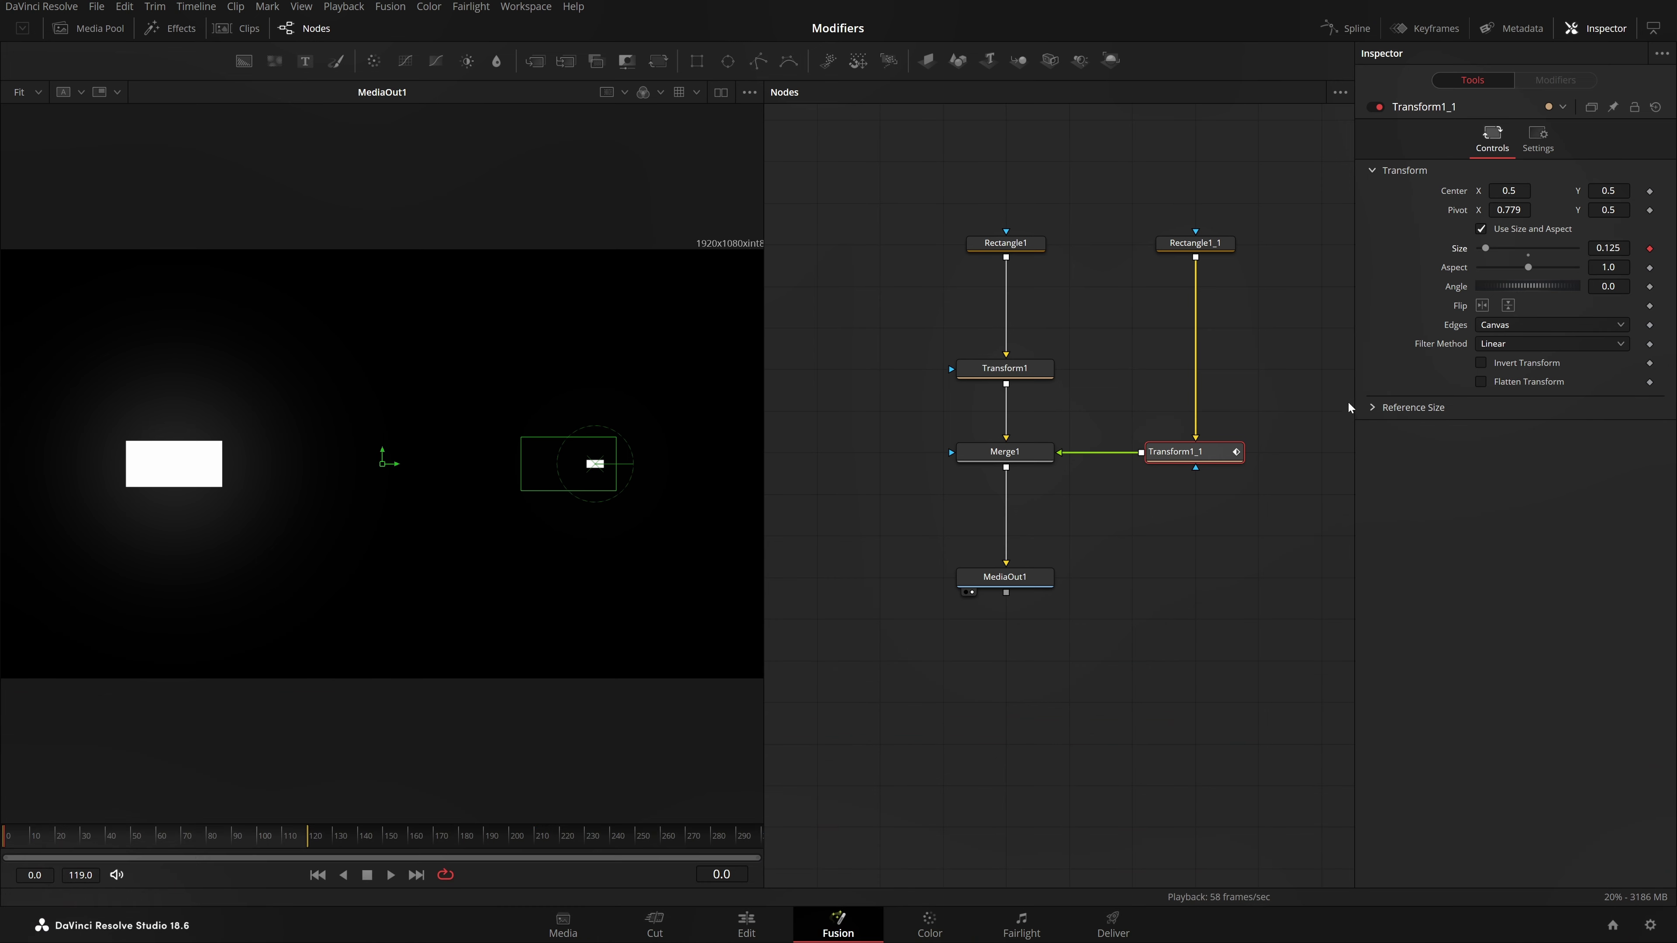
- Set Size to 2 at frame 120 and preview the right rectangle growing
left_click(312, 852)
left_click_drag(1486, 249, 1539, 270)
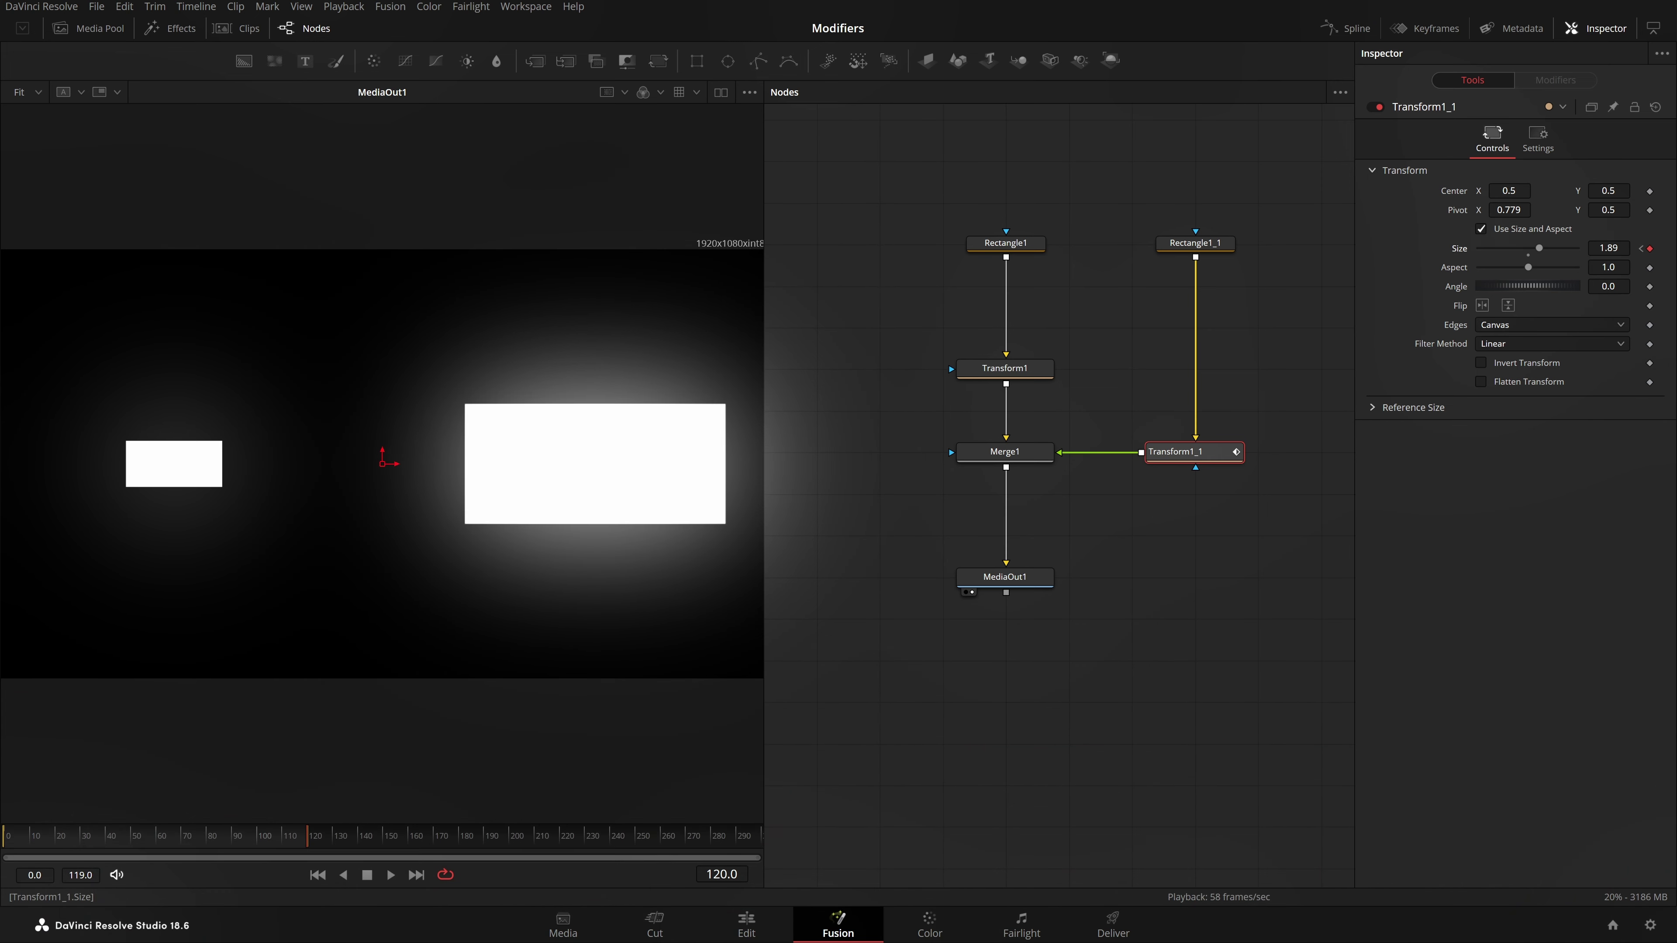
left_click(1611, 249)
key("Tab")
type("2")
key("Return")
key("space")
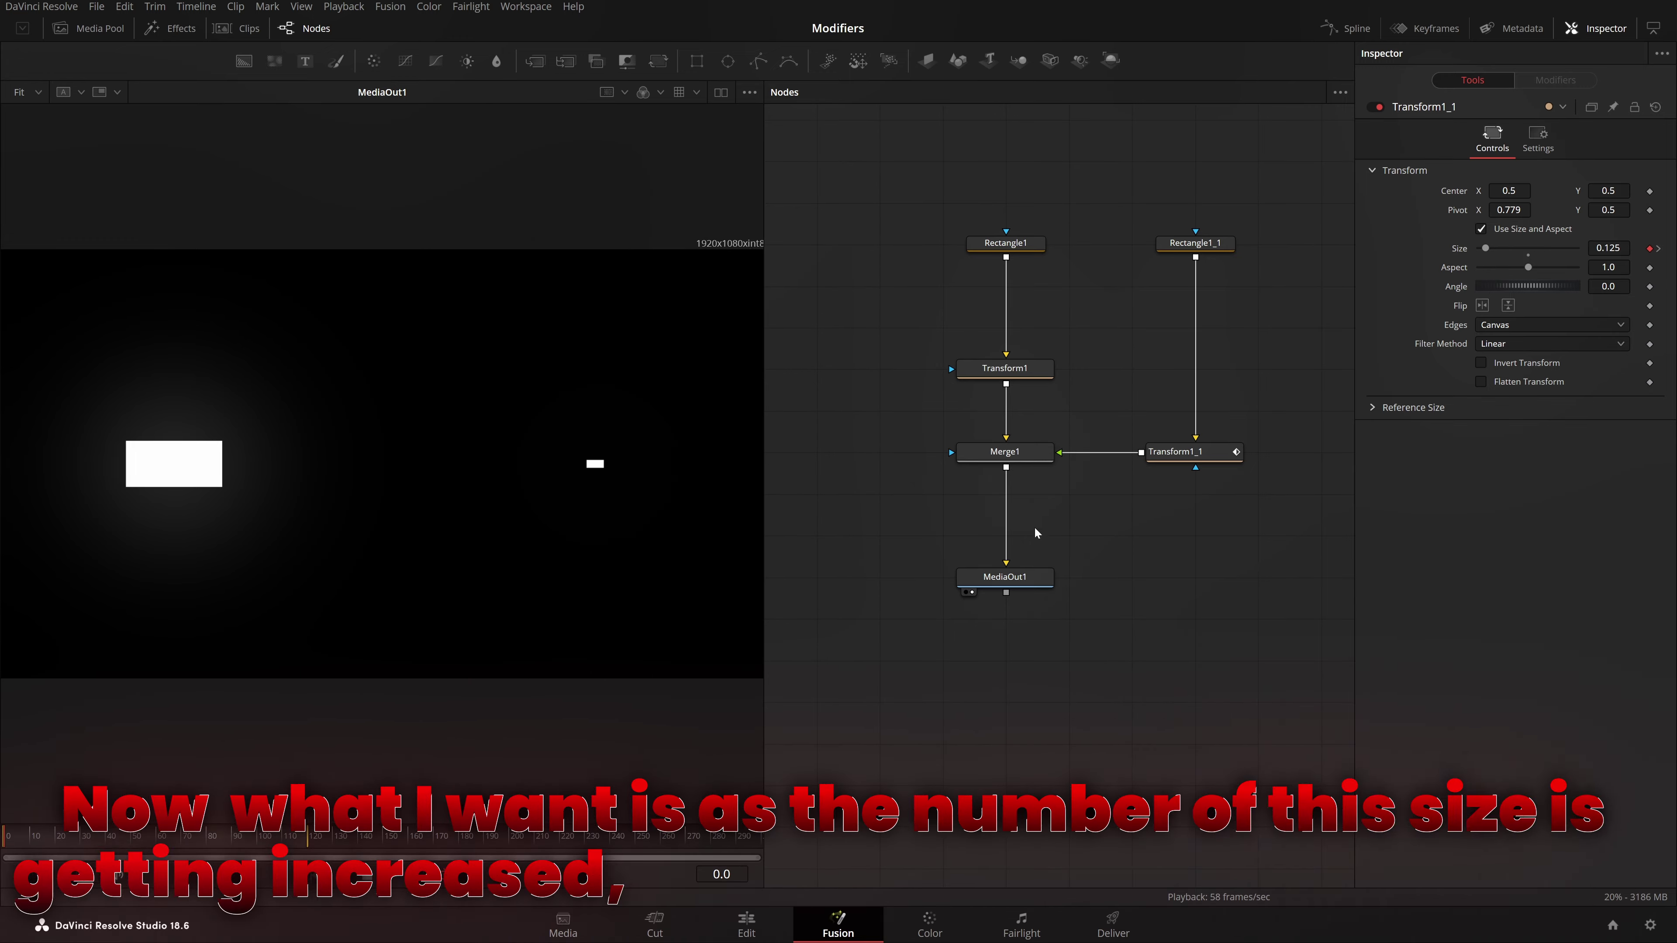
left_click(171, 854)
left_click_drag(170, 853, 289, 853)
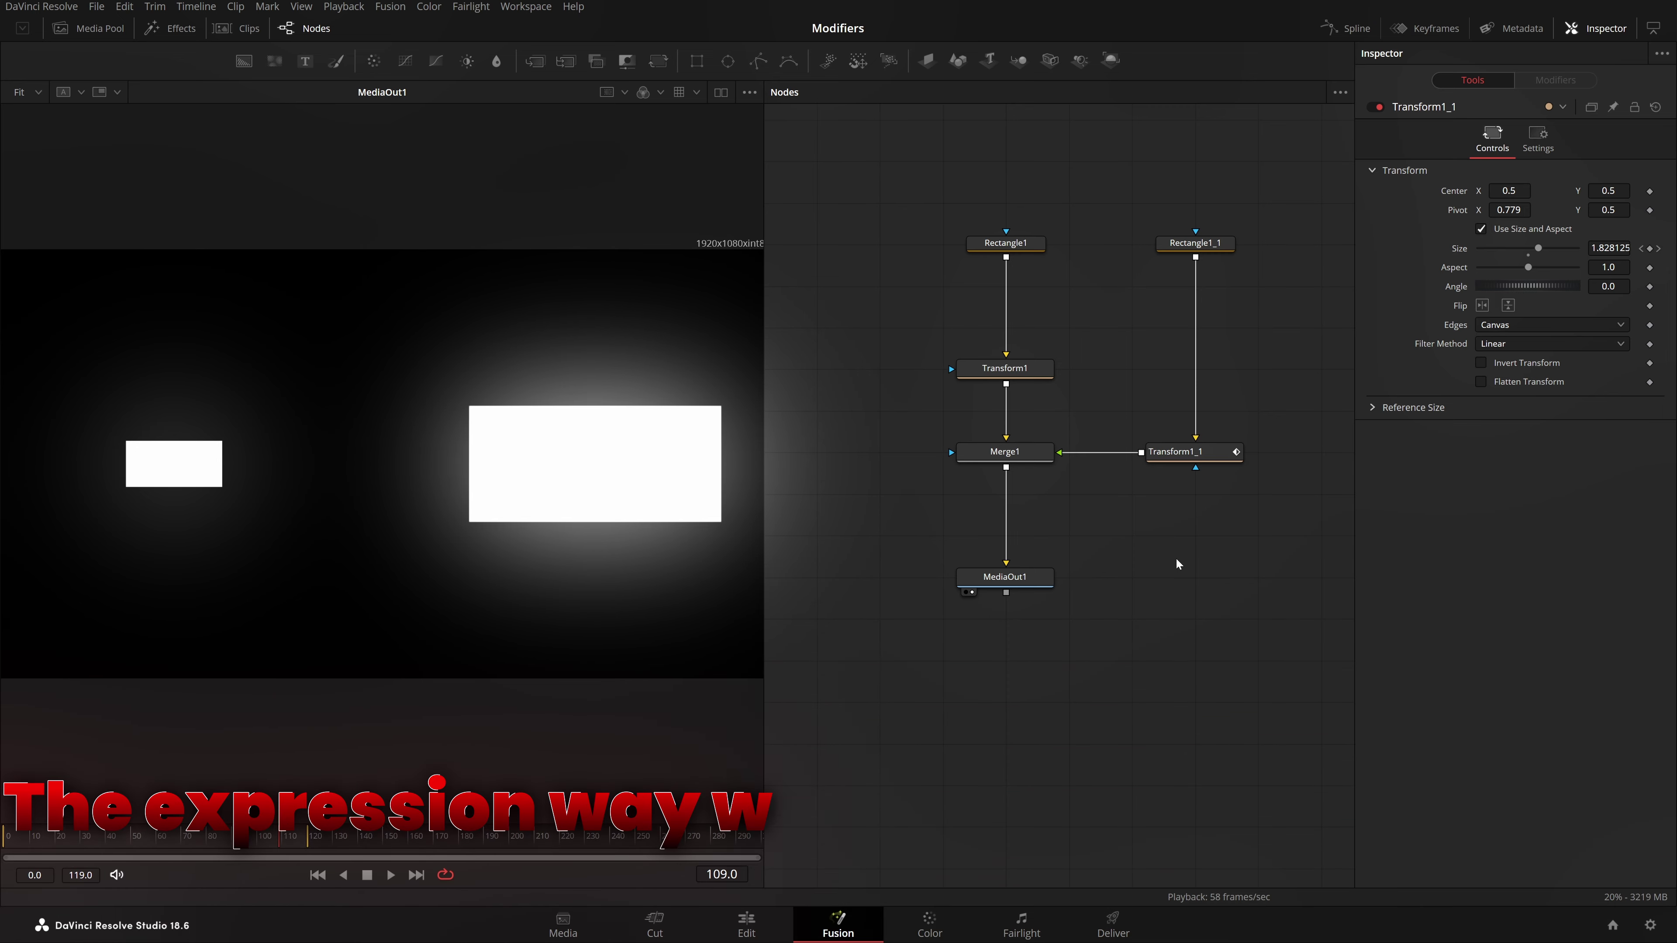
- Pin Transform1_1 in the Inspector and link Transform1's Angle to Transform1_1.Size via expression
left_click(1005, 369)
left_click(1182, 452)
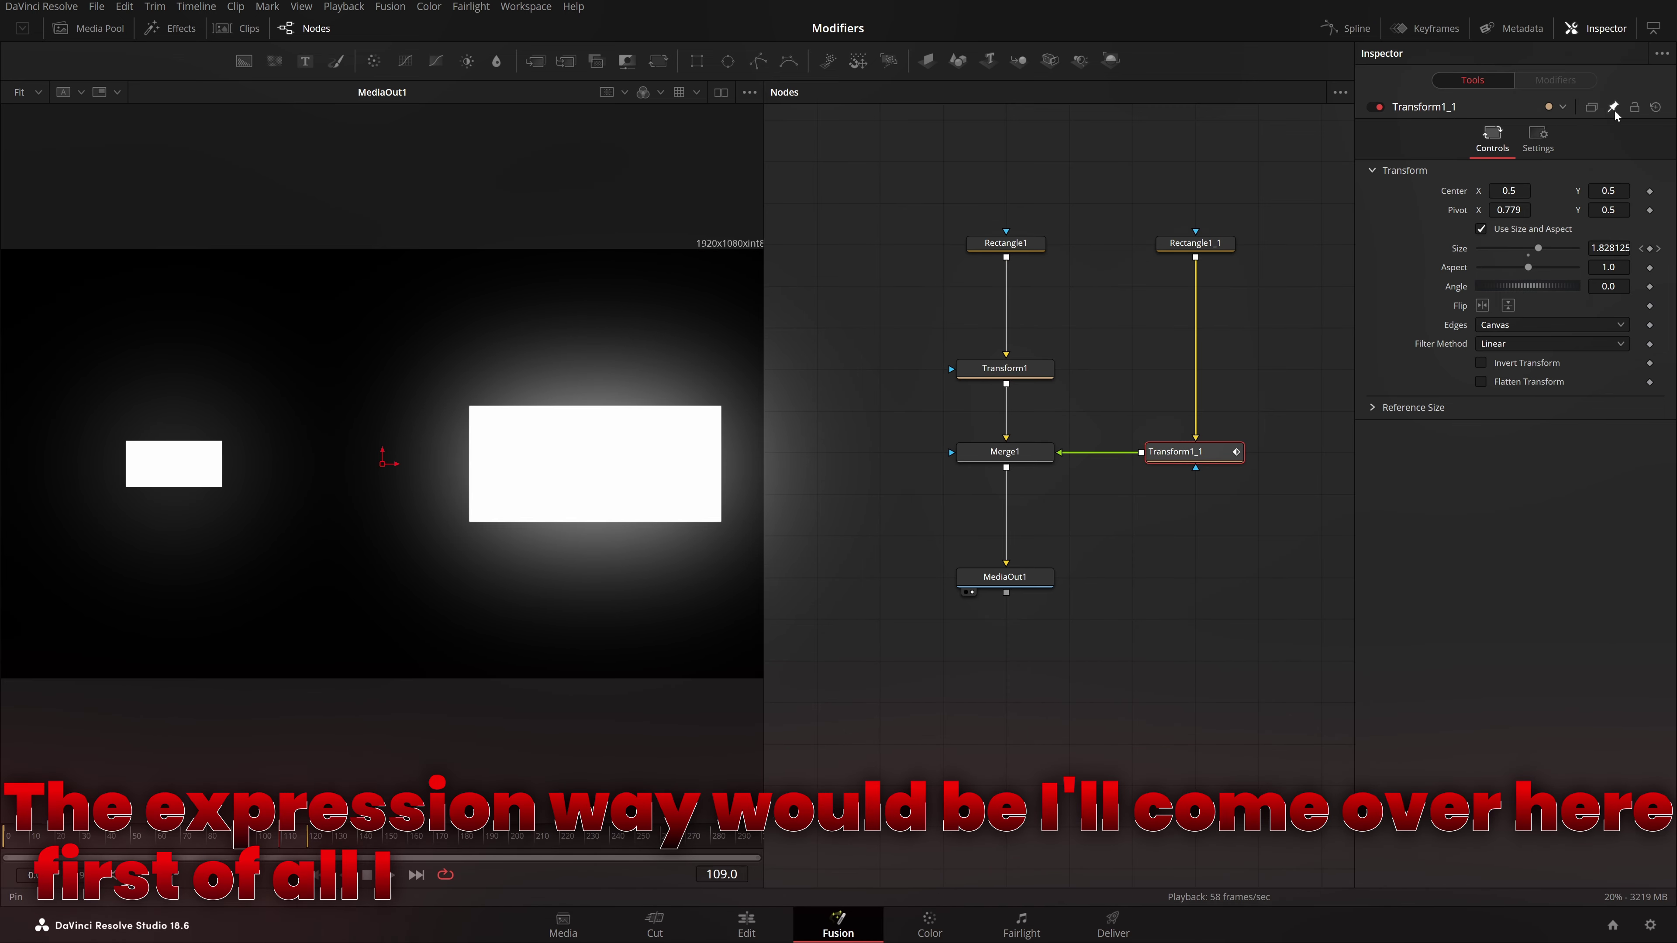
left_click(1005, 368)
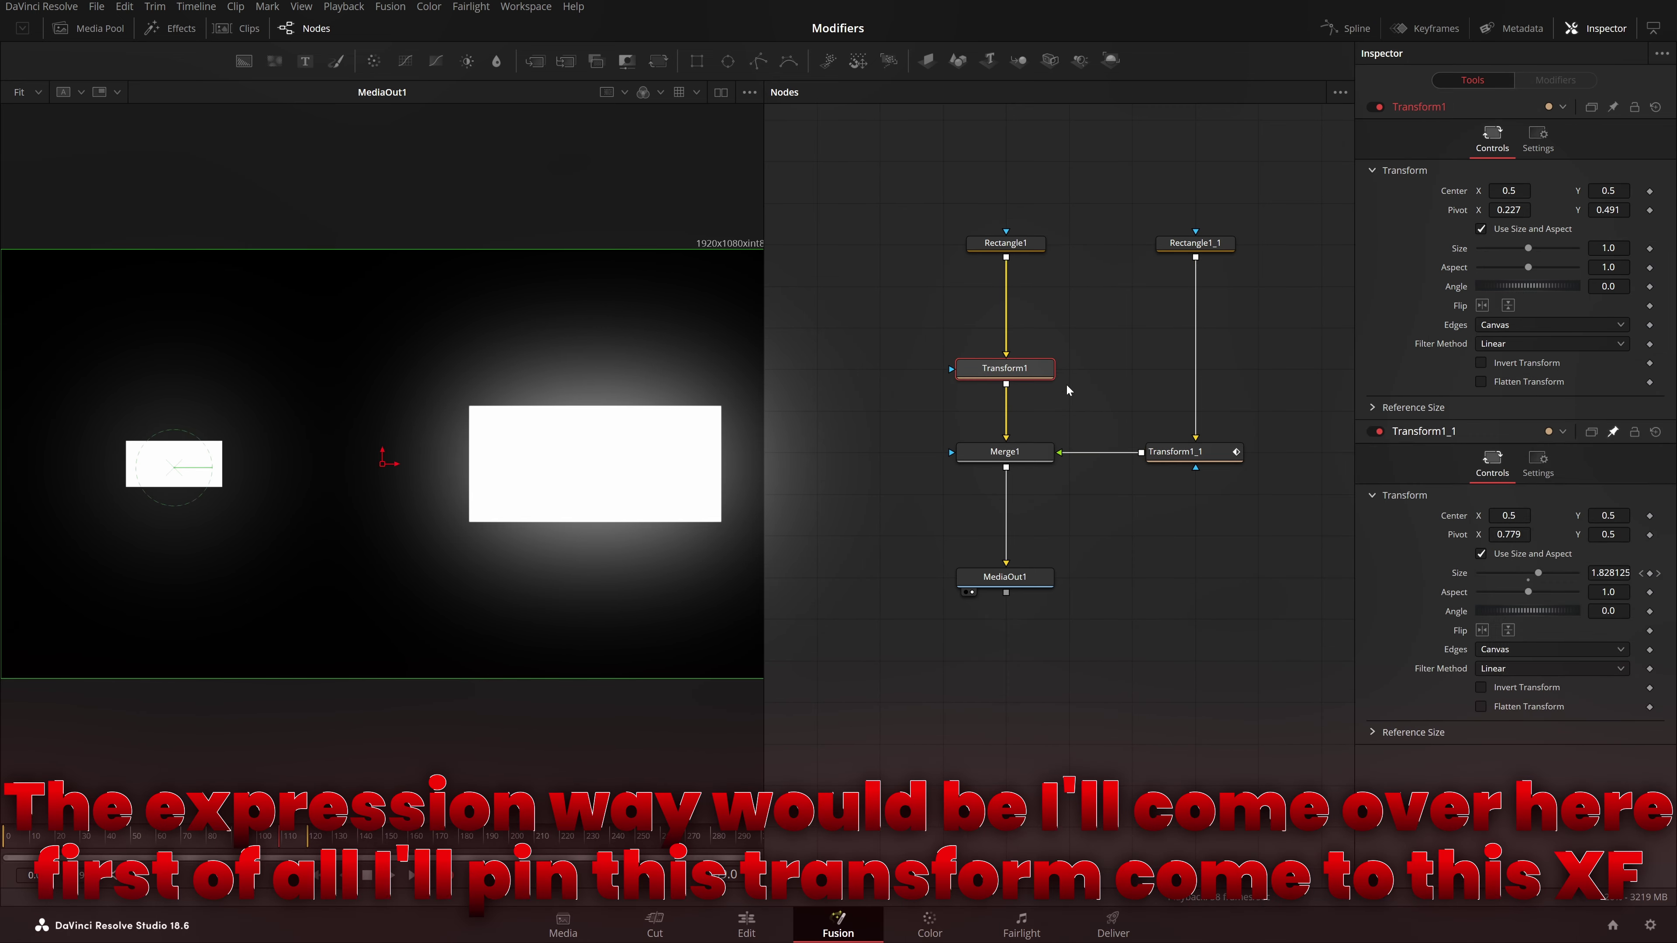
left_click(1608, 286)
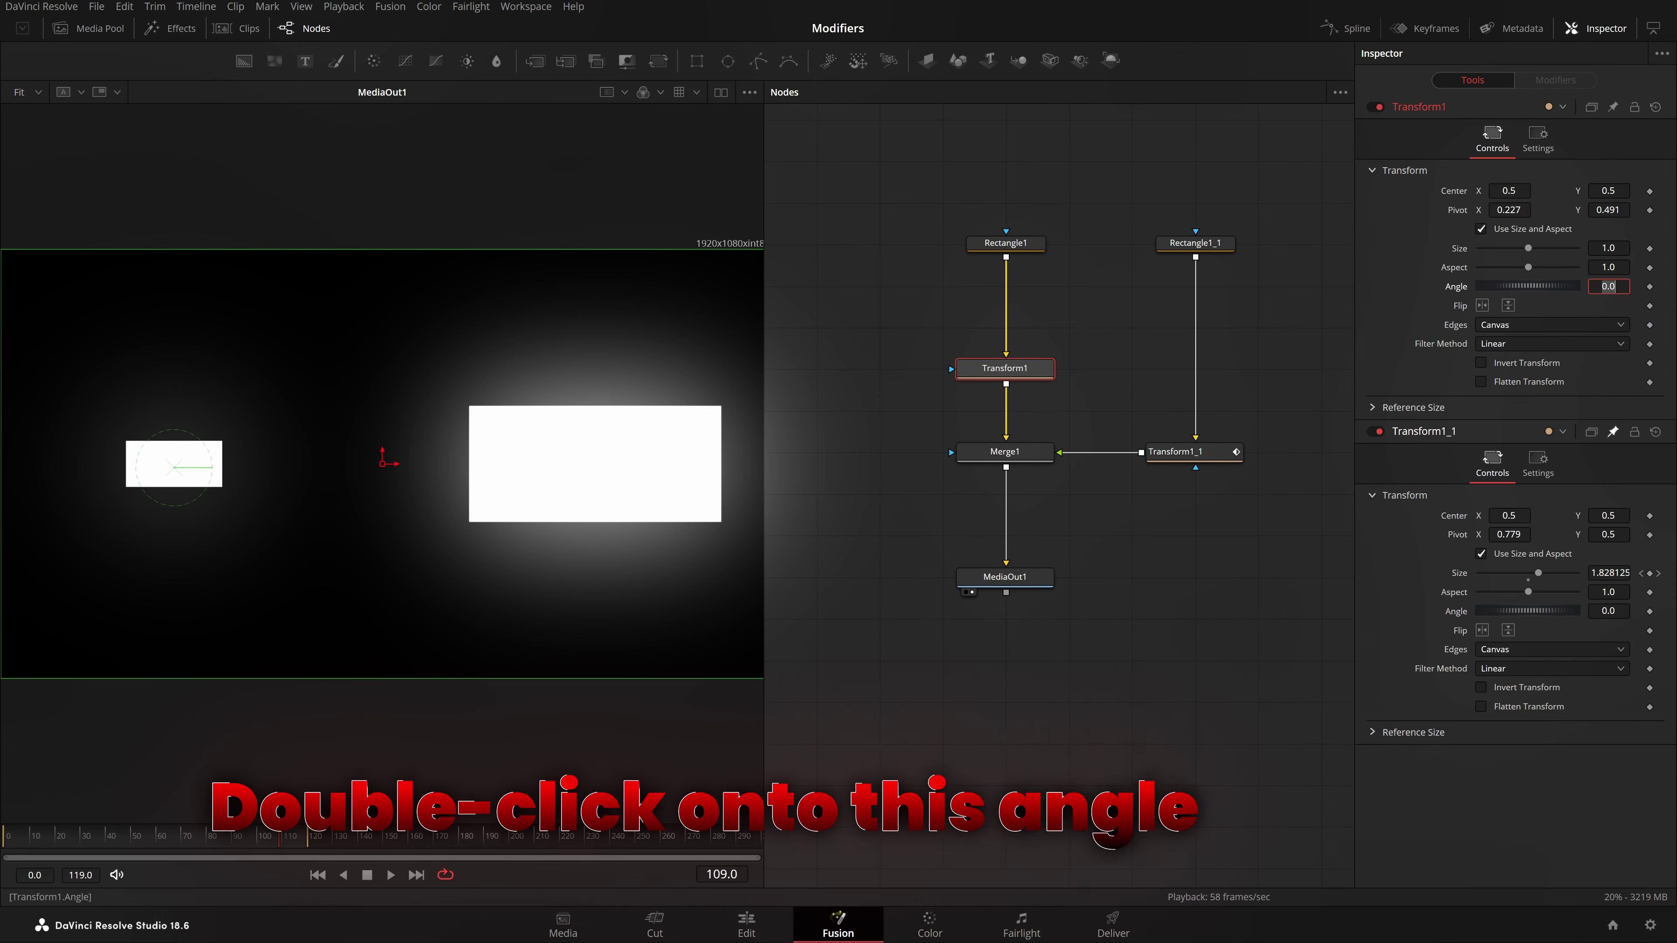
type("=")
key("Return")
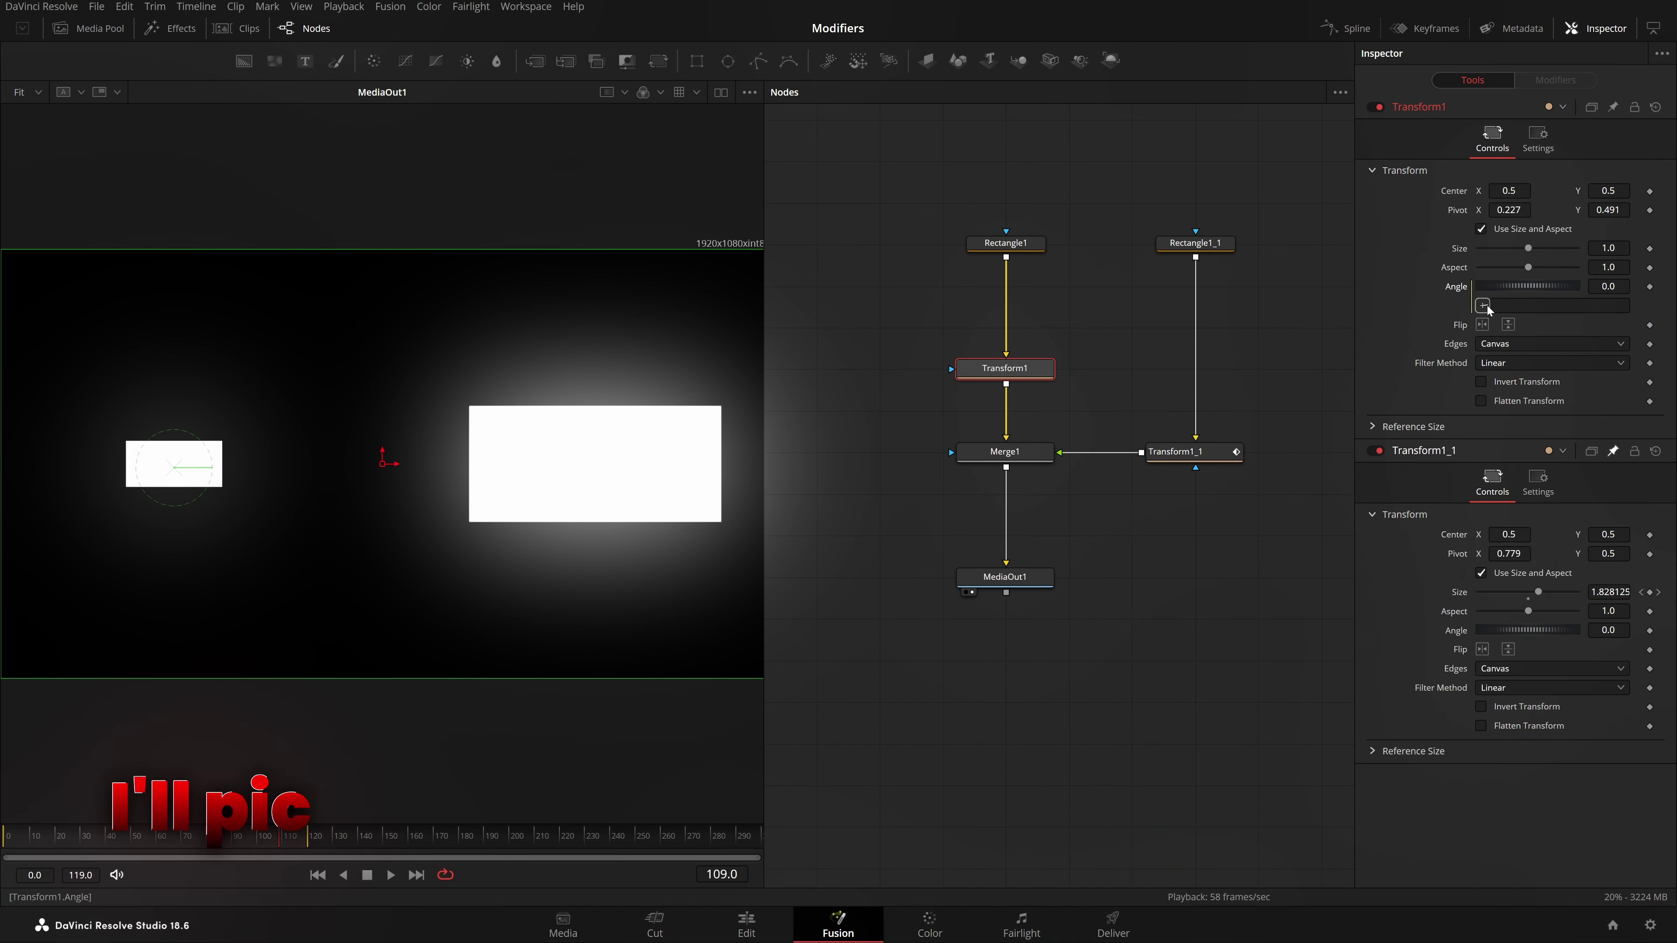
left_click_drag(1493, 639, 1463, 592)
left_click(278, 843)
left_click_drag(278, 843, 51, 880)
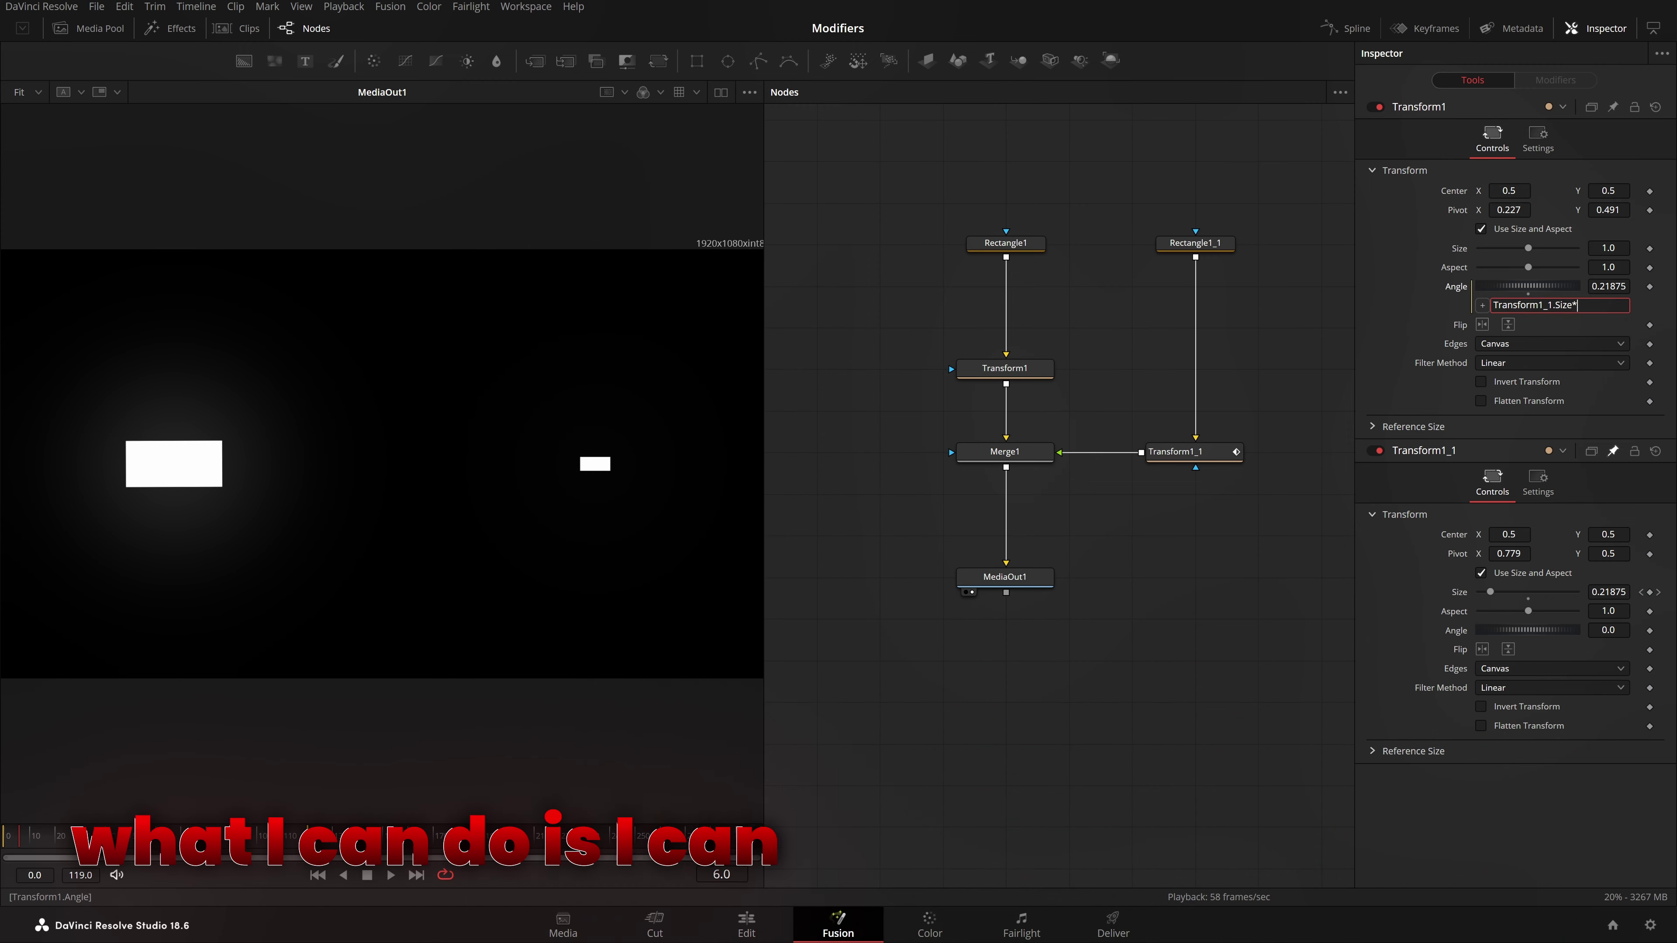
- Change the Angle expression multiplier to 1000, then to 250
type("100")
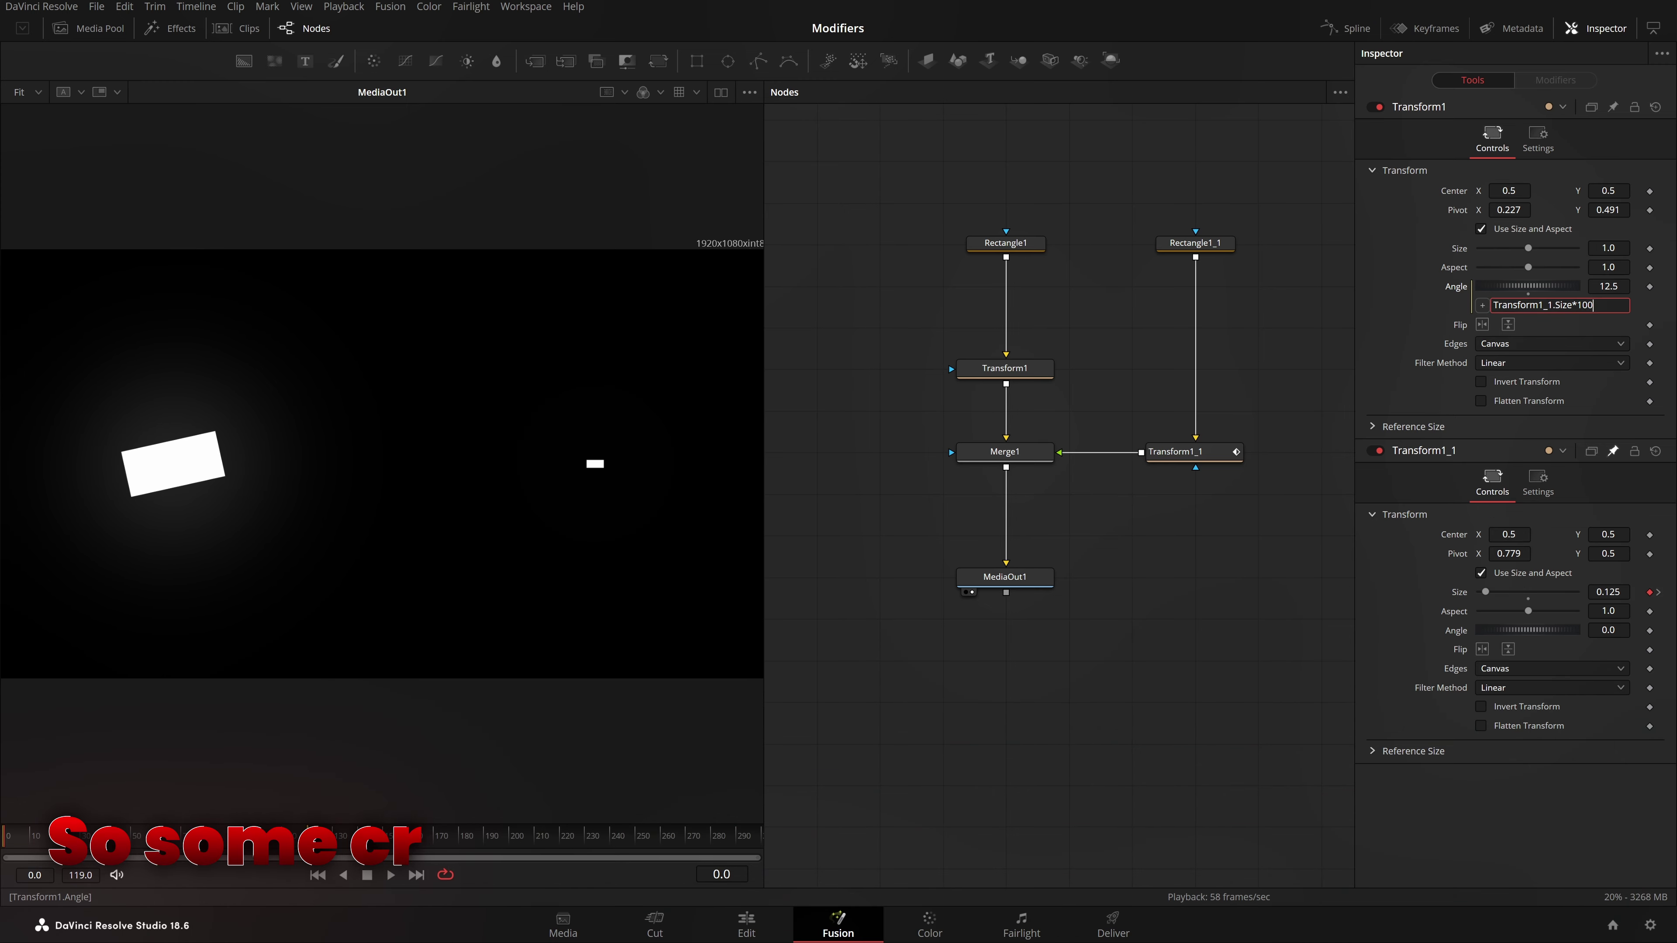
type("0")
key("Return")
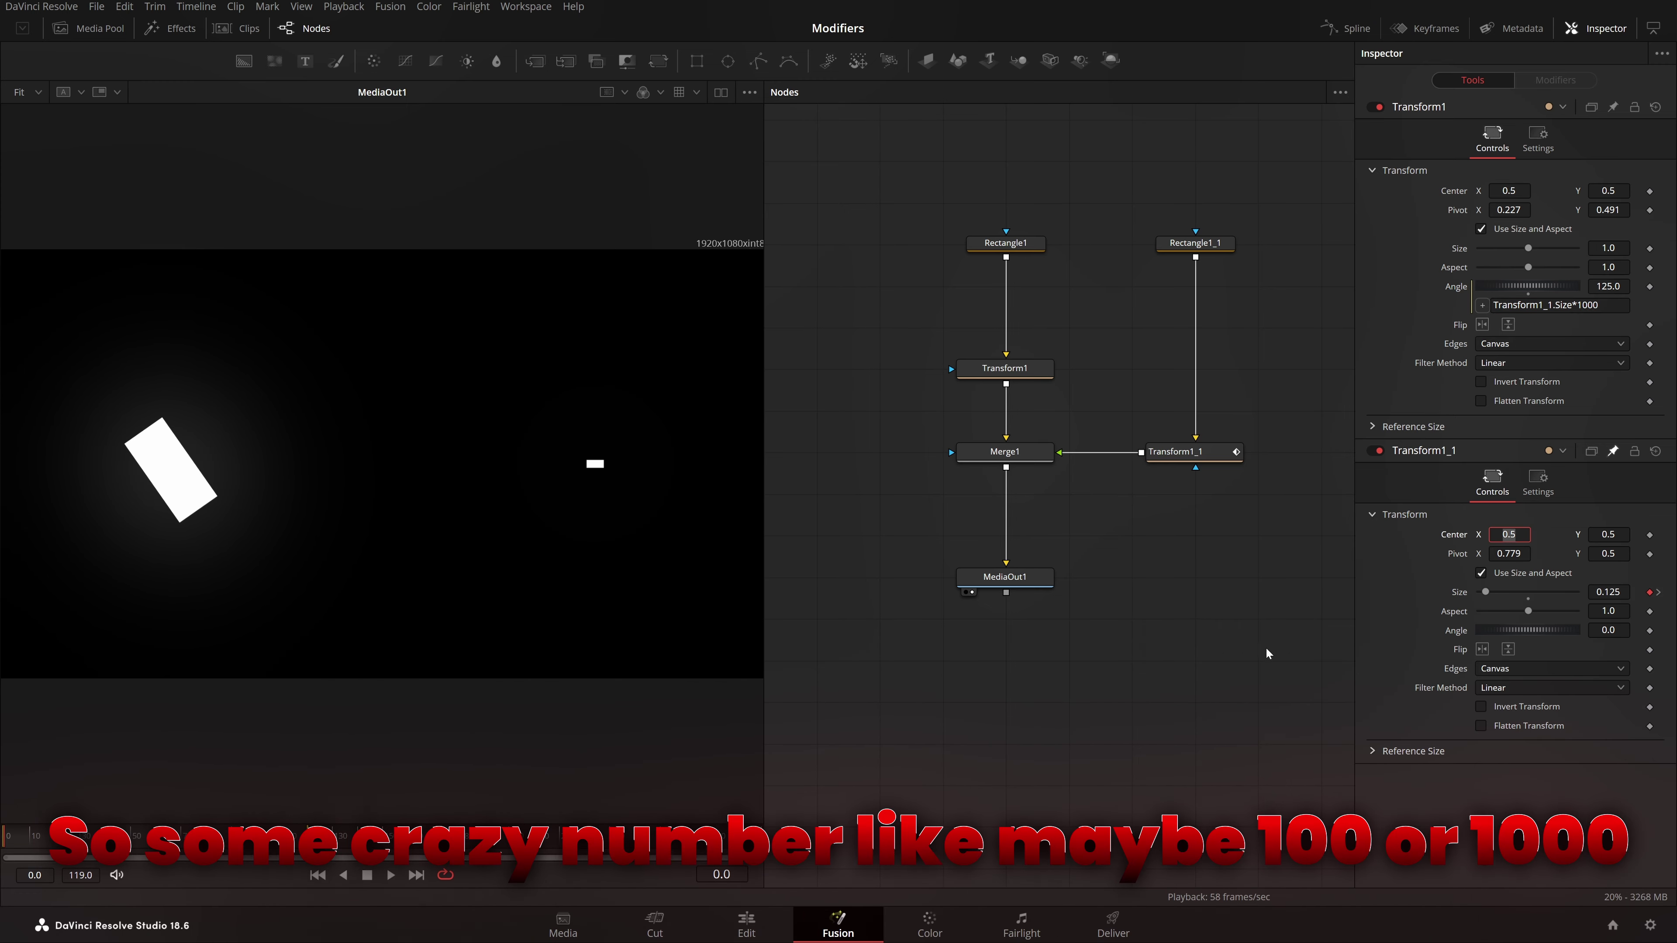
left_click_drag(146, 839, 59, 837)
double_click(1588, 305)
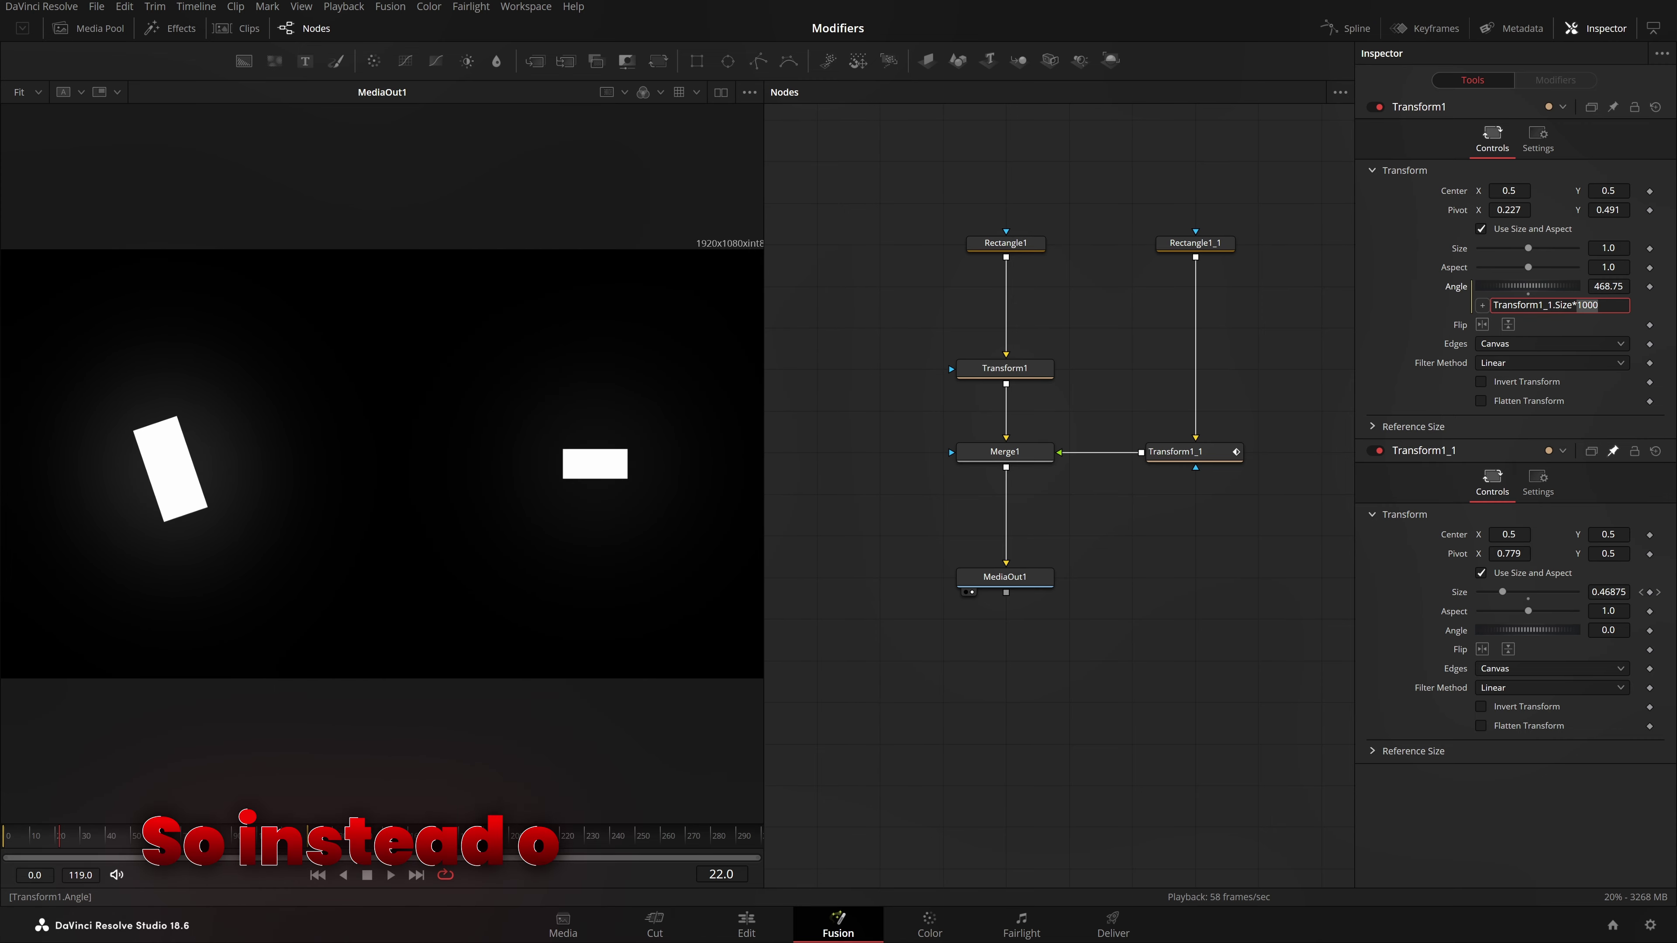
type("250")
key("Return")
- Remove Transform1_1's Size keyframe and enlarge its Size to test the rotation link
key("space")
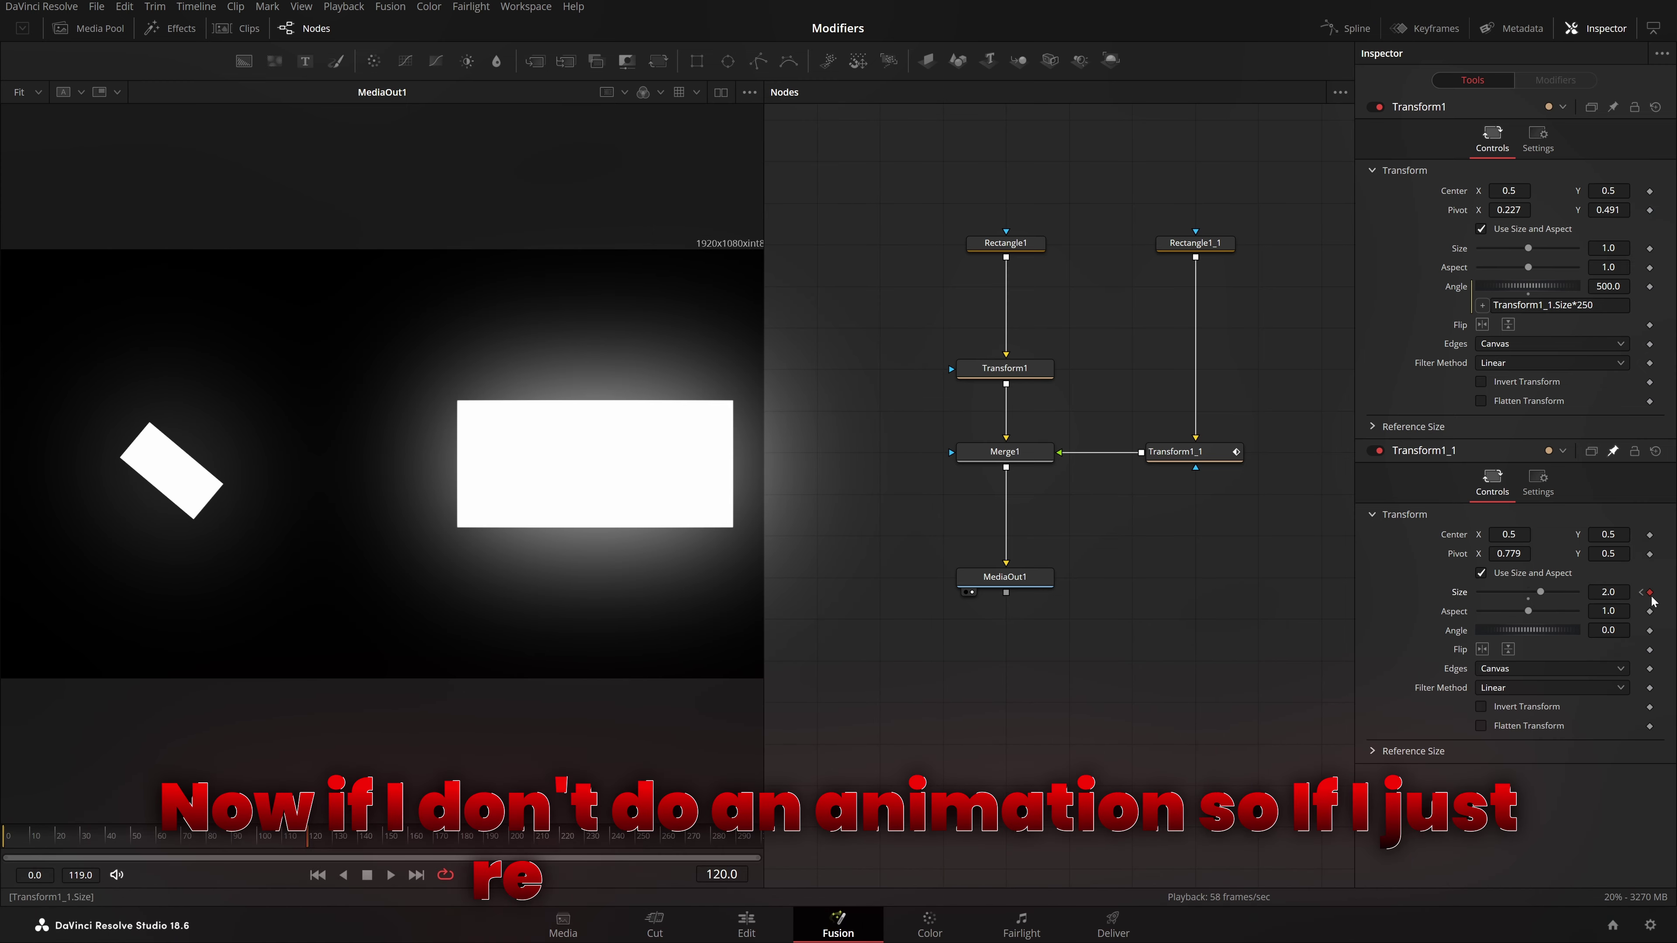
left_click(1646, 593)
left_click_drag(1486, 592, 1498, 654)
- Replace Transform1's Angle expression with a Calculation modifier and publish Transform1_1's Size
right_click(1461, 288)
left_click(1512, 471)
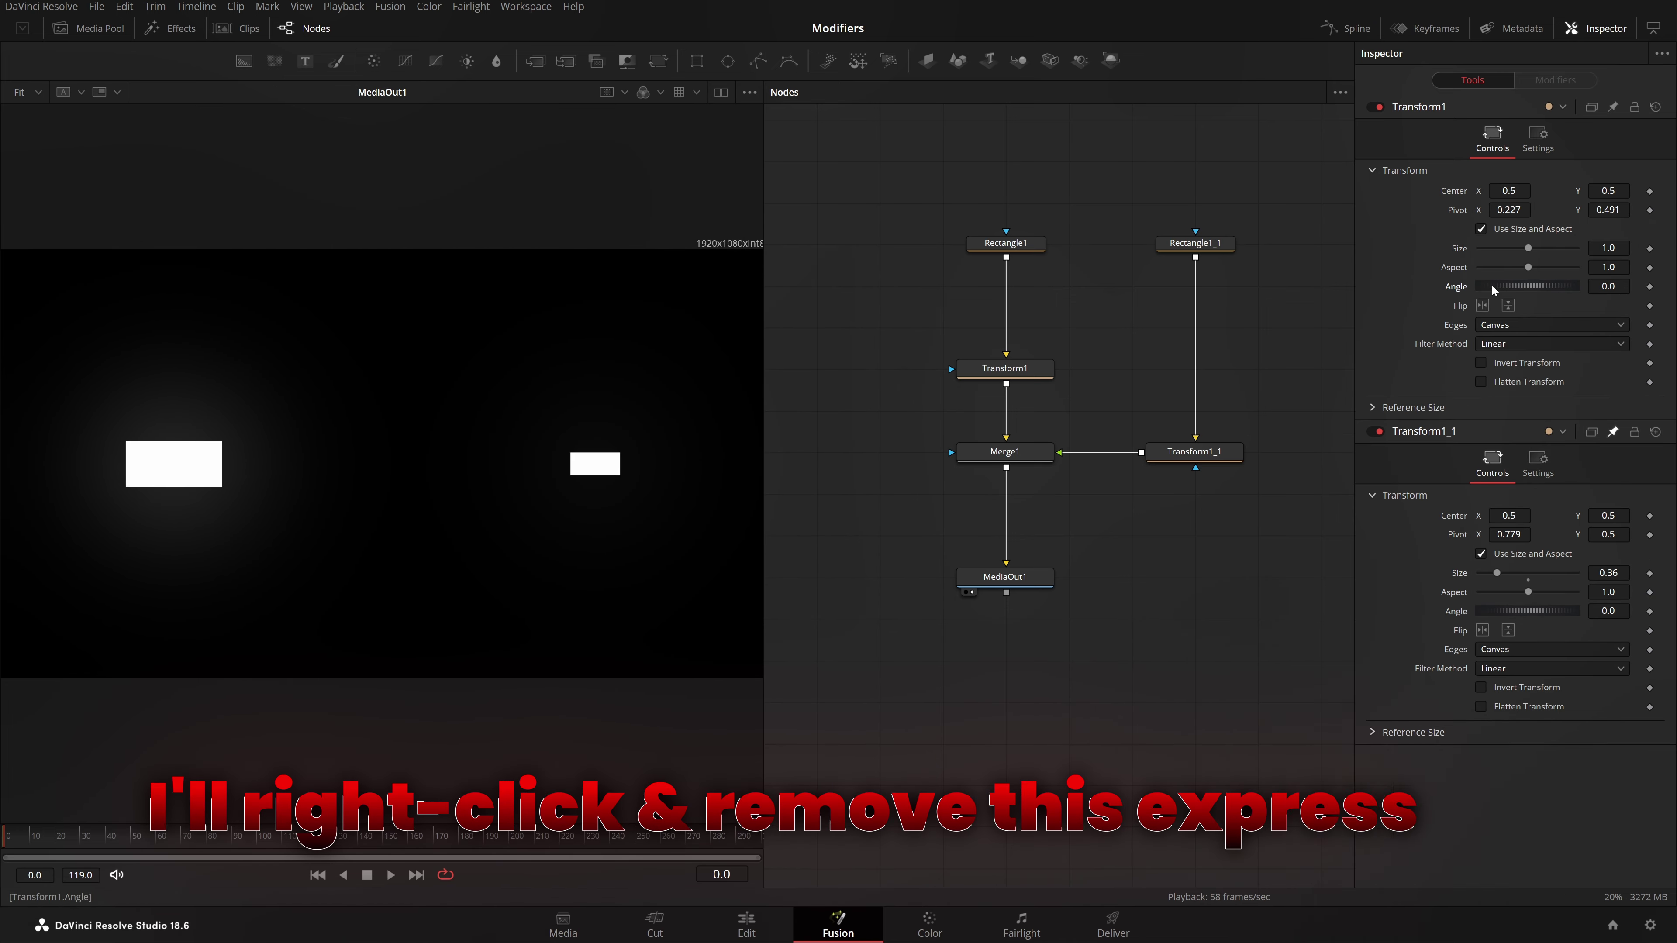
right_click(1462, 294)
mouse_move(1507, 359)
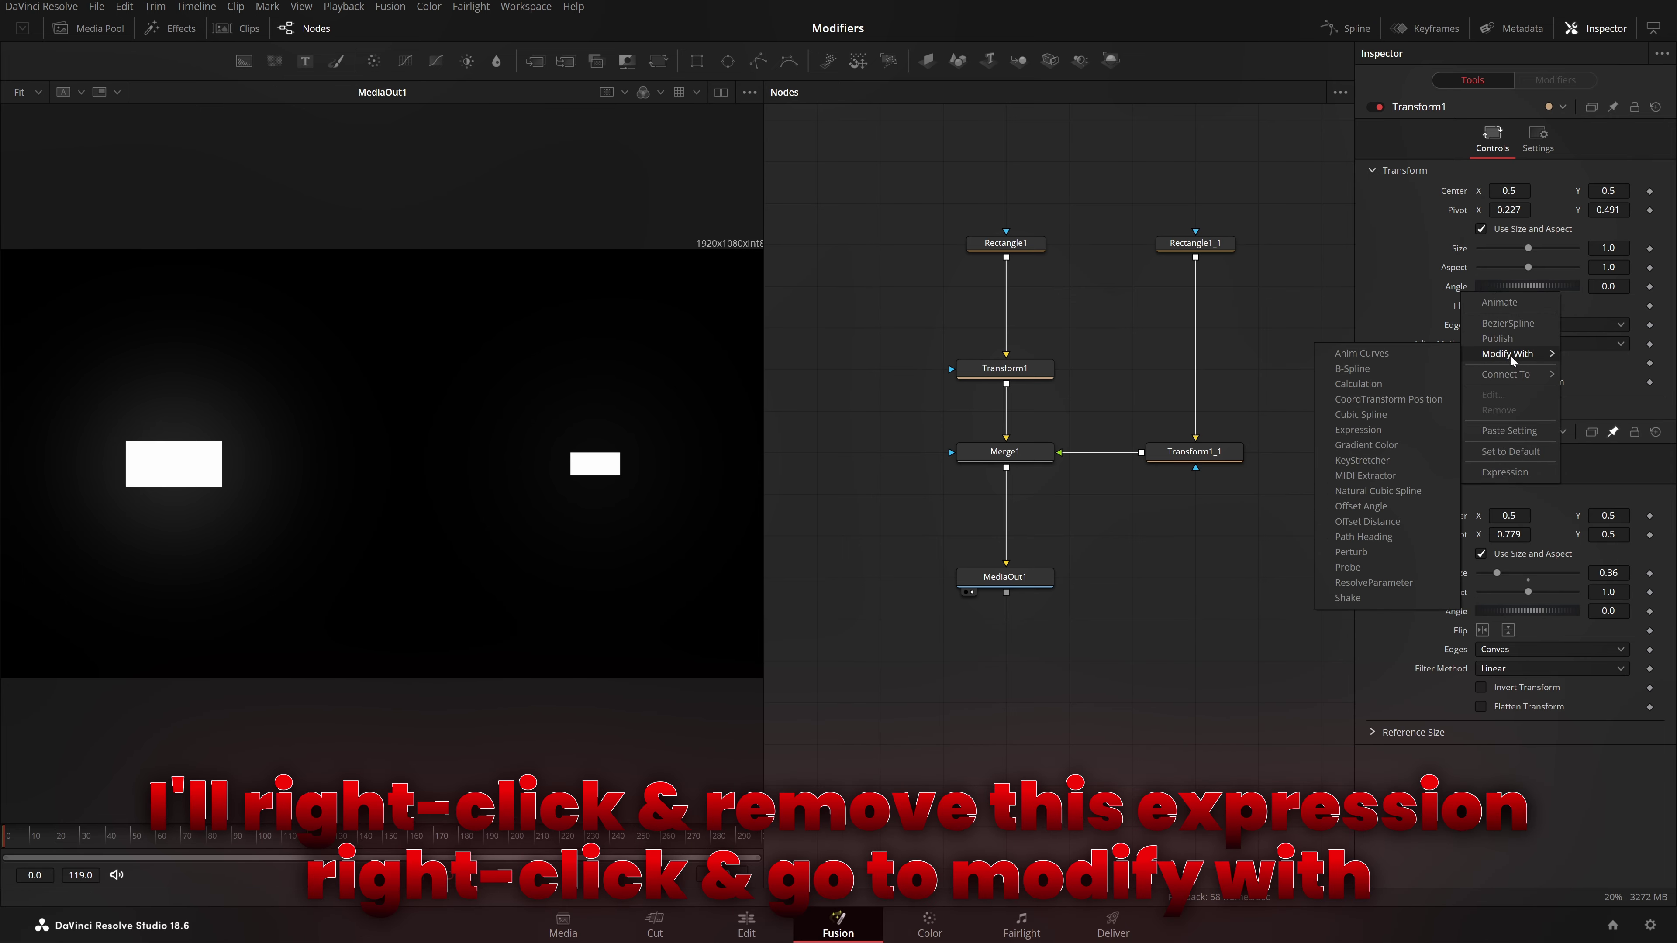
left_click(1403, 368)
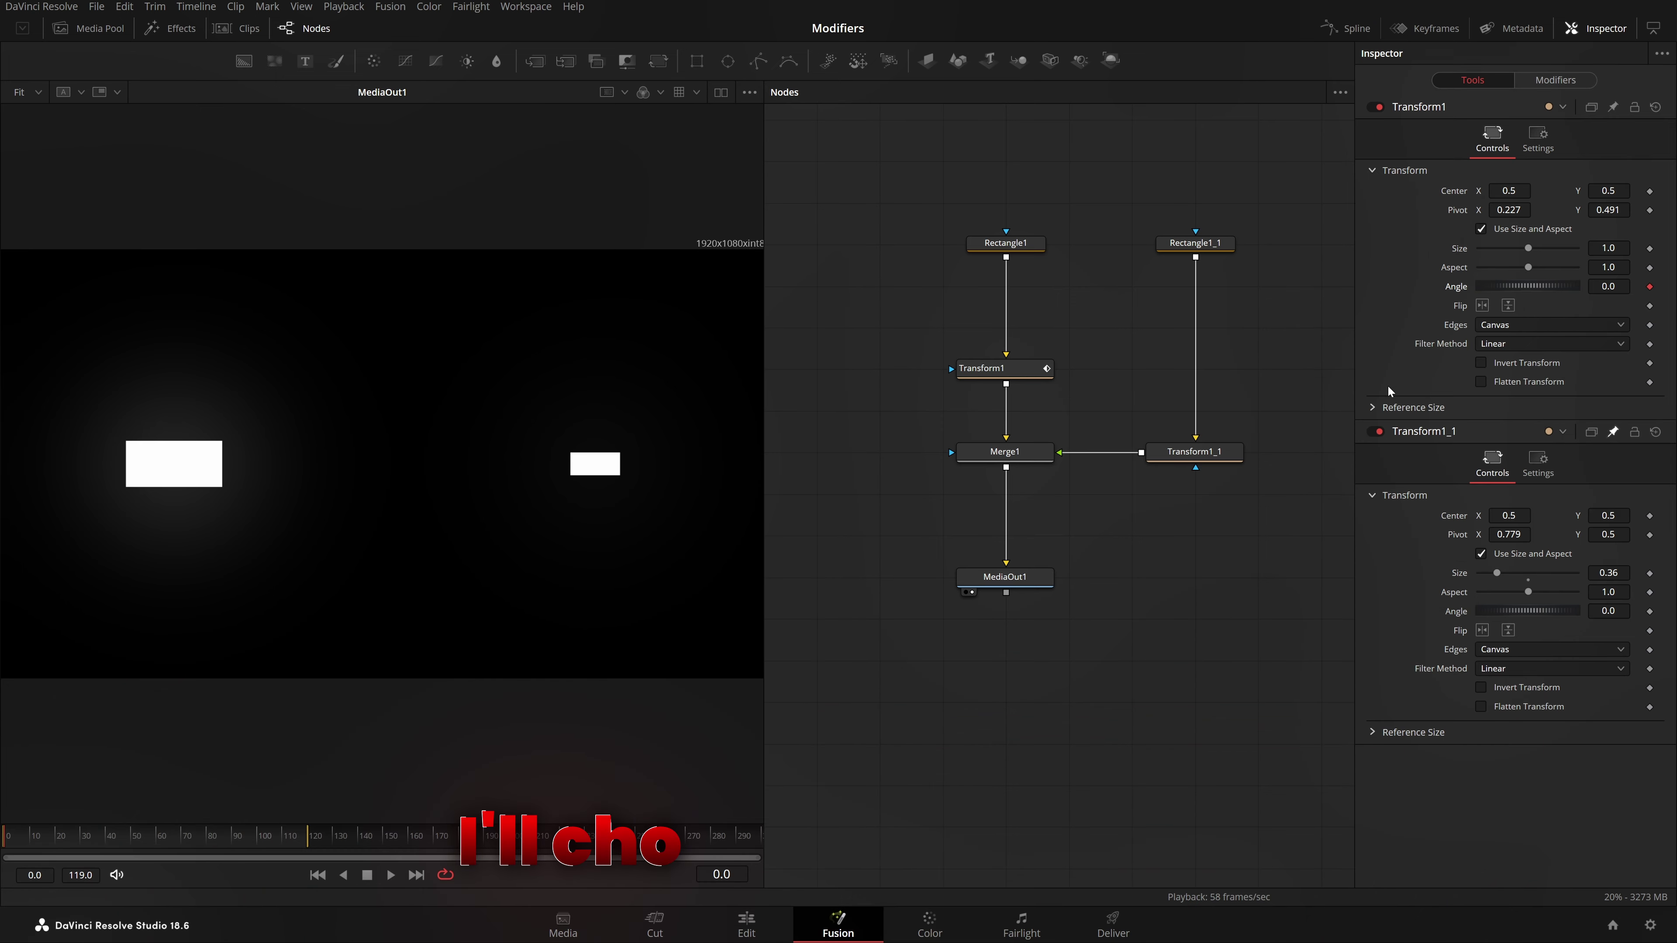
left_click(1552, 81)
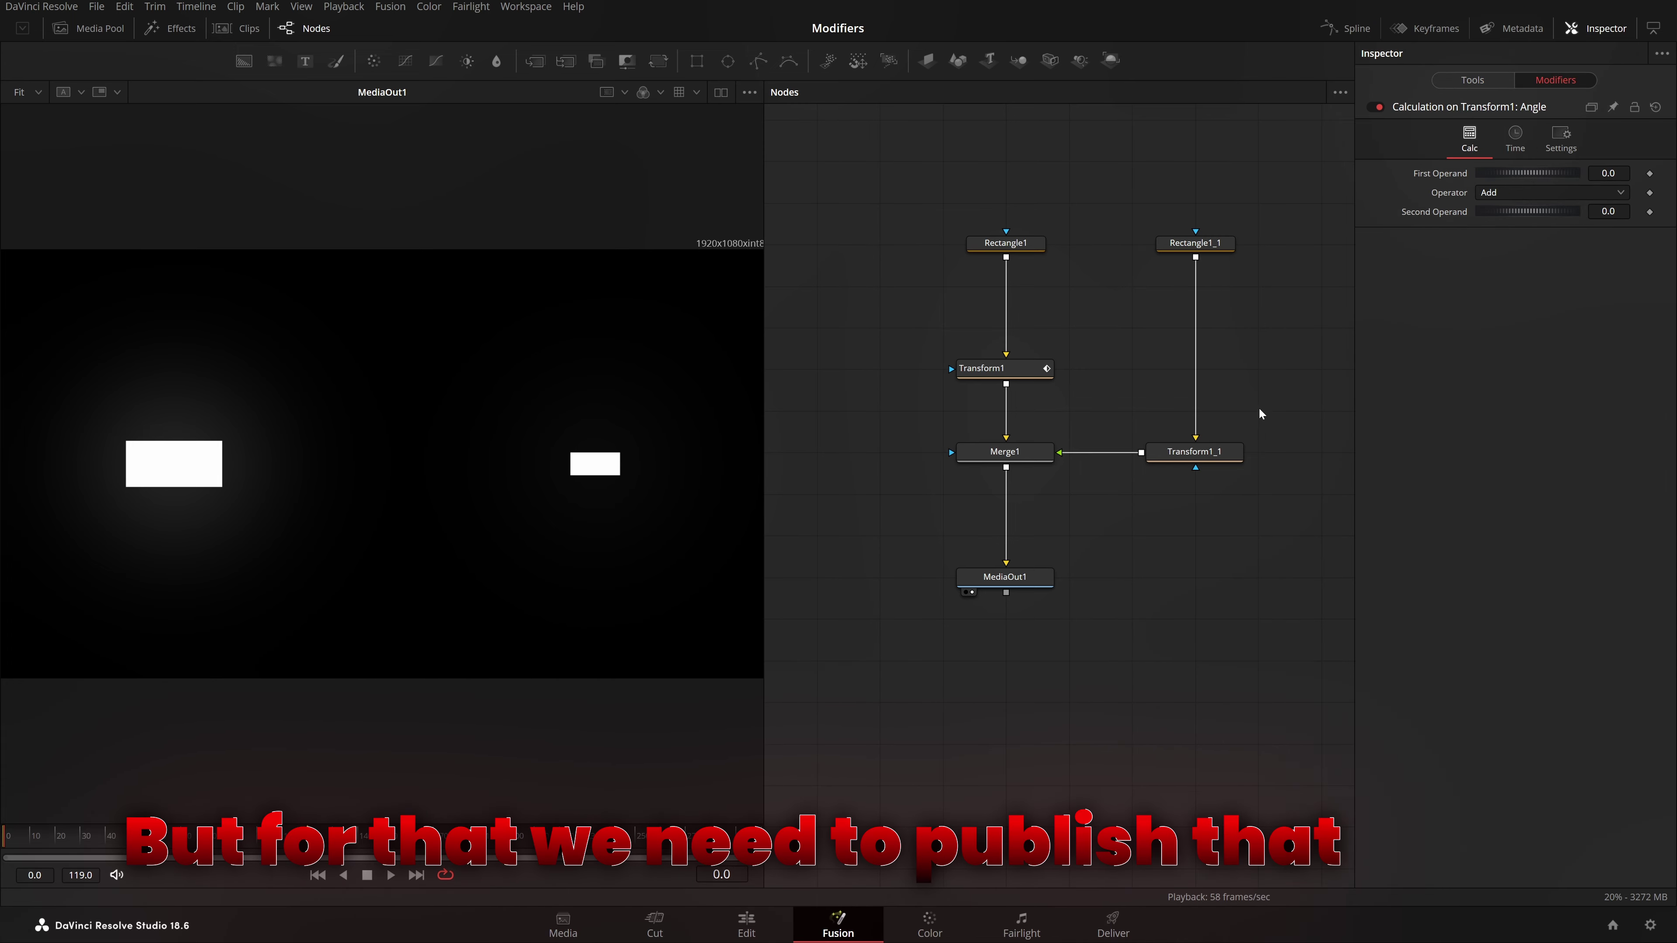
left_click(1465, 81)
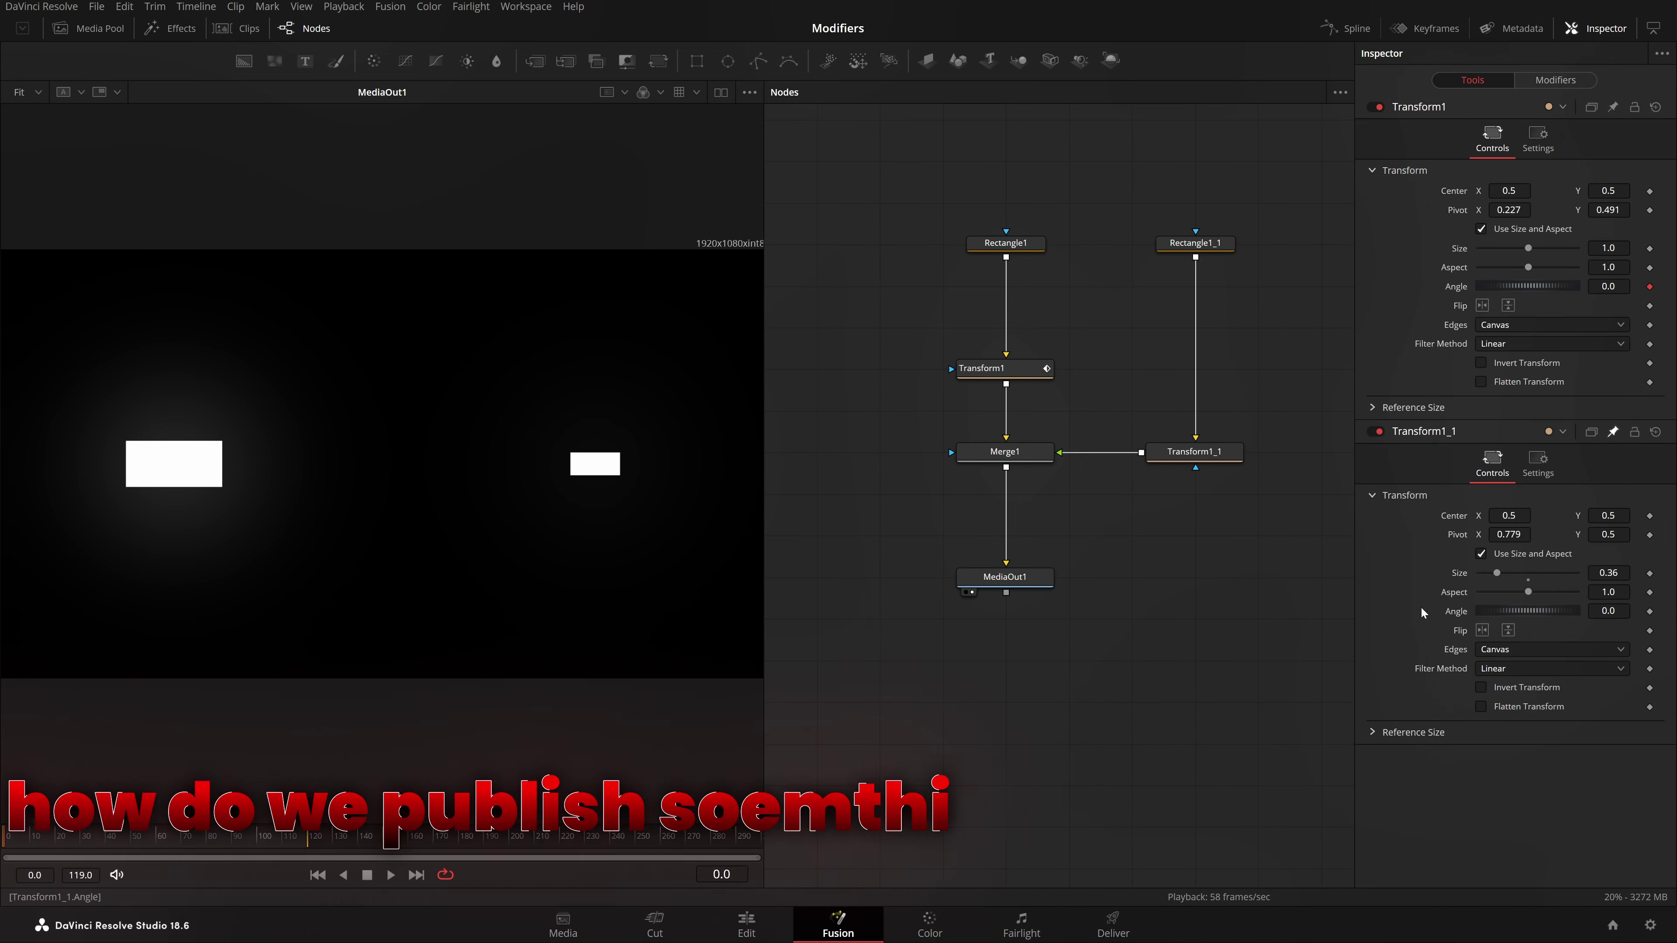
right_click(1463, 578)
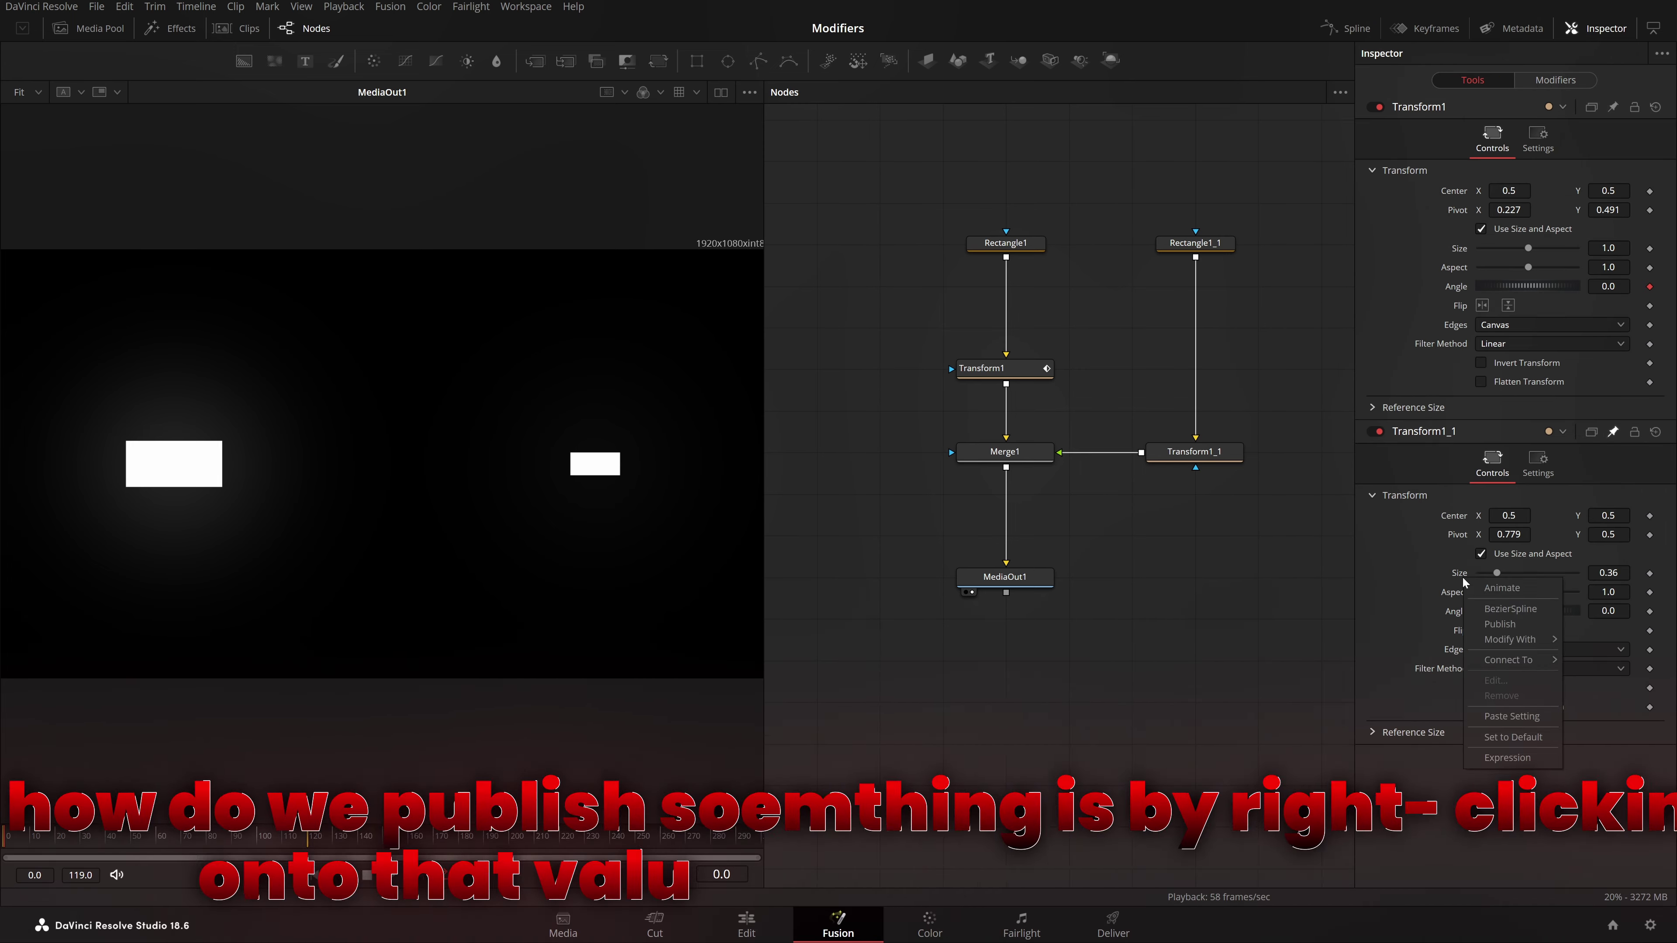
left_click(1511, 624)
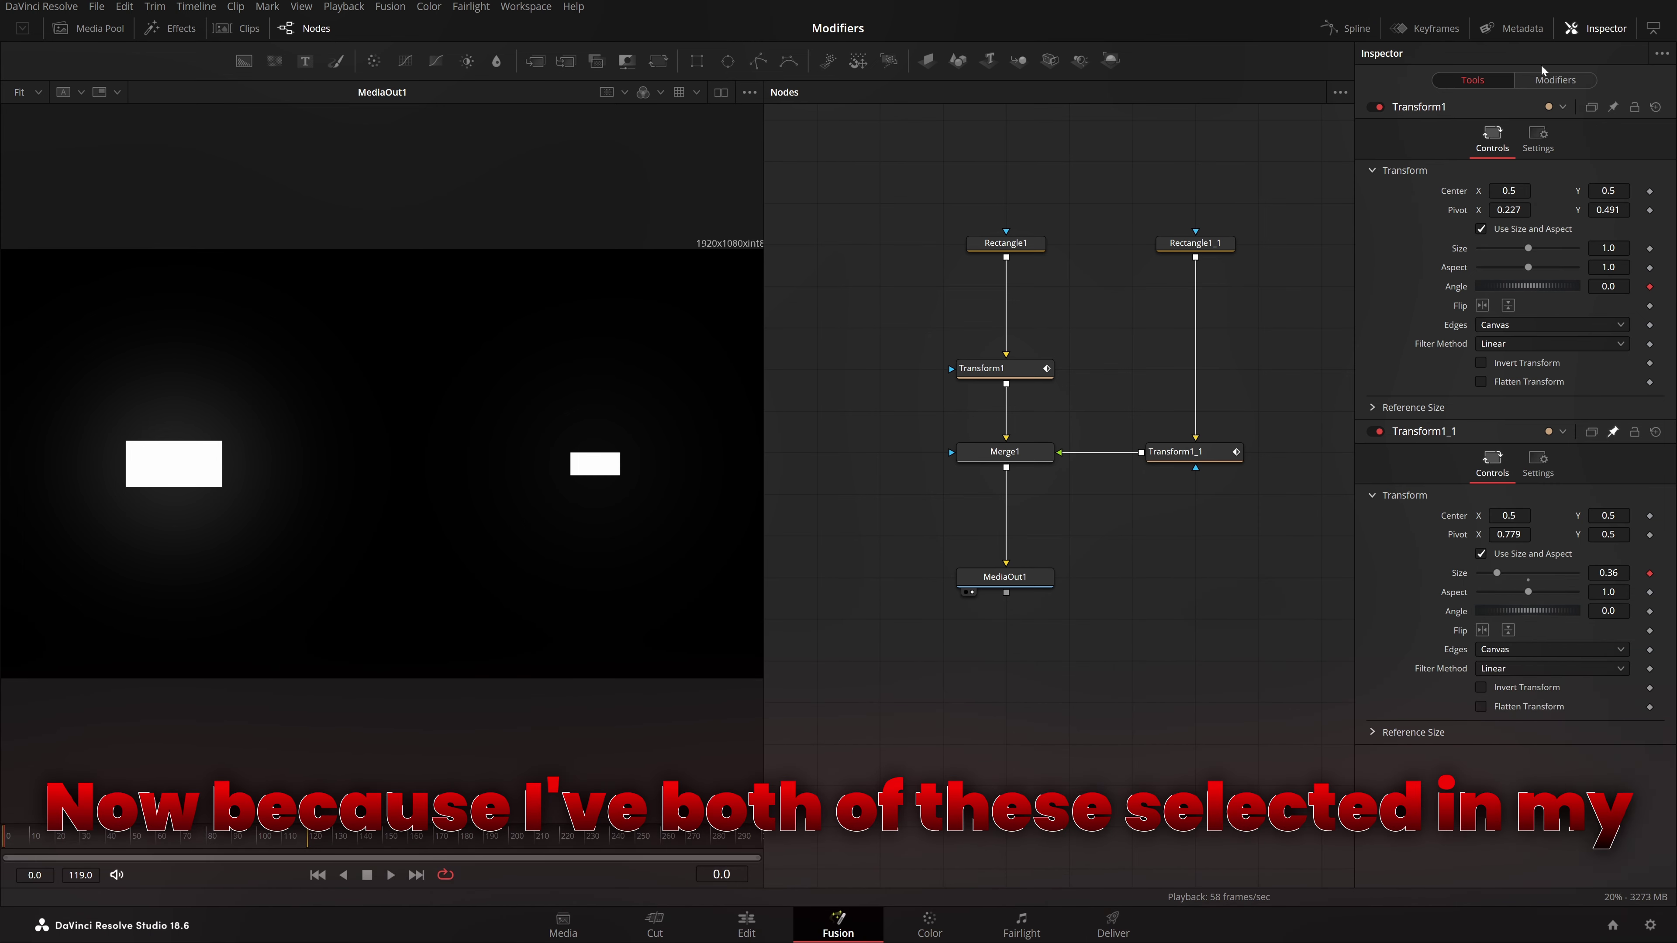
- After checking the Modifiers tab, start renaming the Transform1_1 node with F2
left_click(1556, 79)
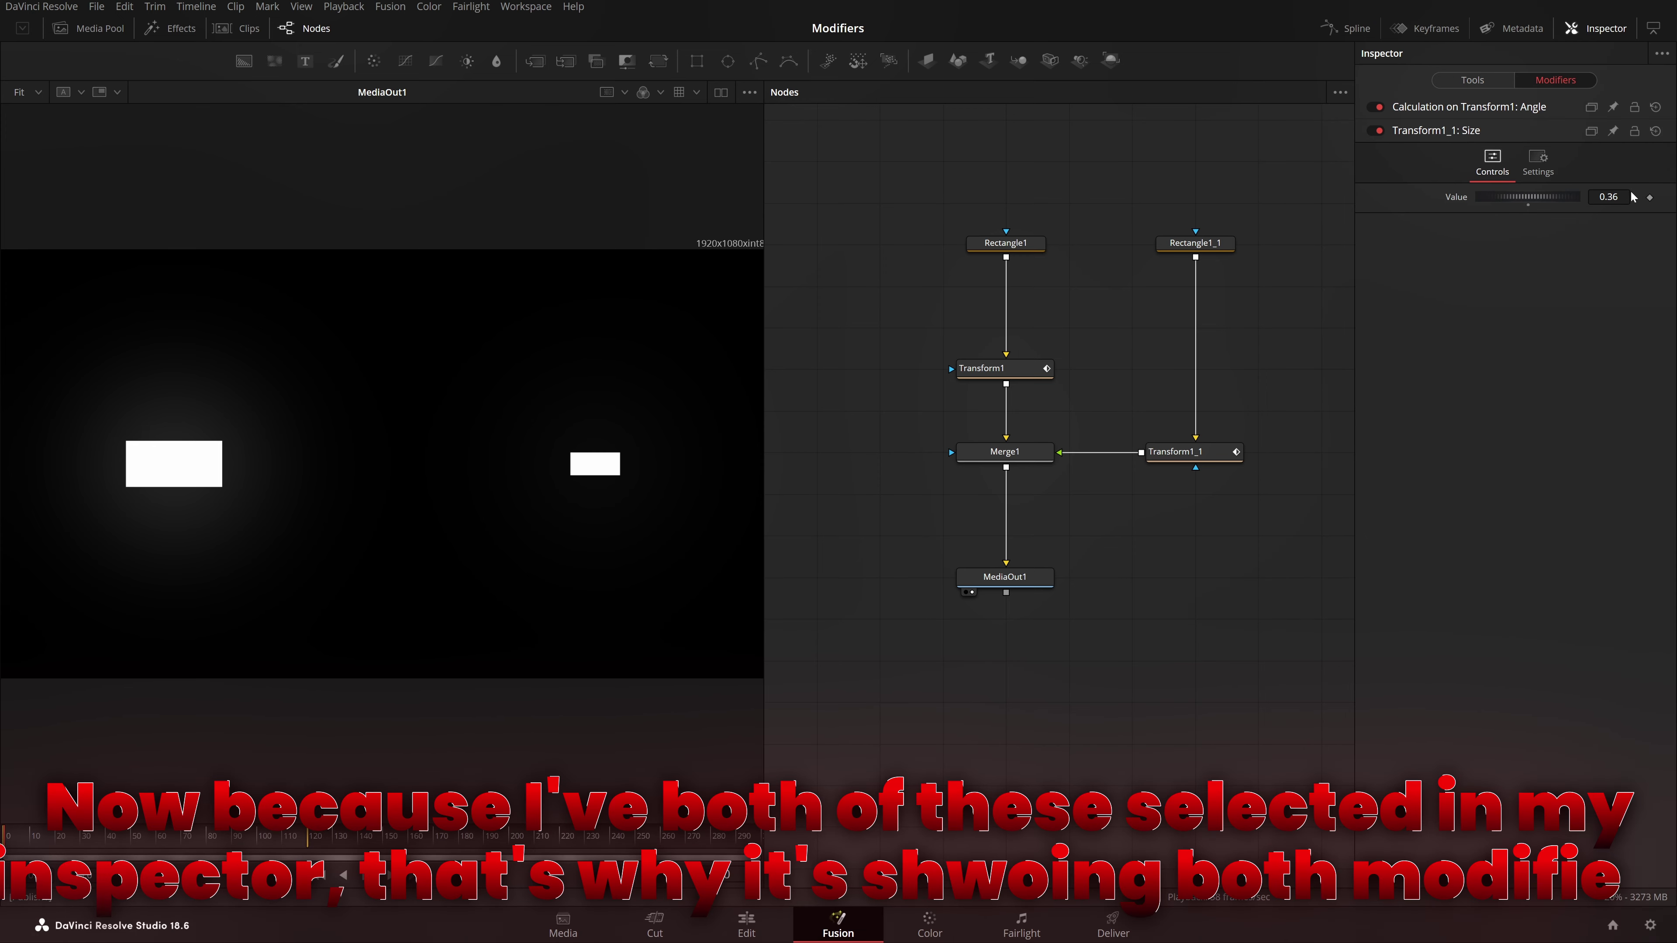
left_click(1485, 82)
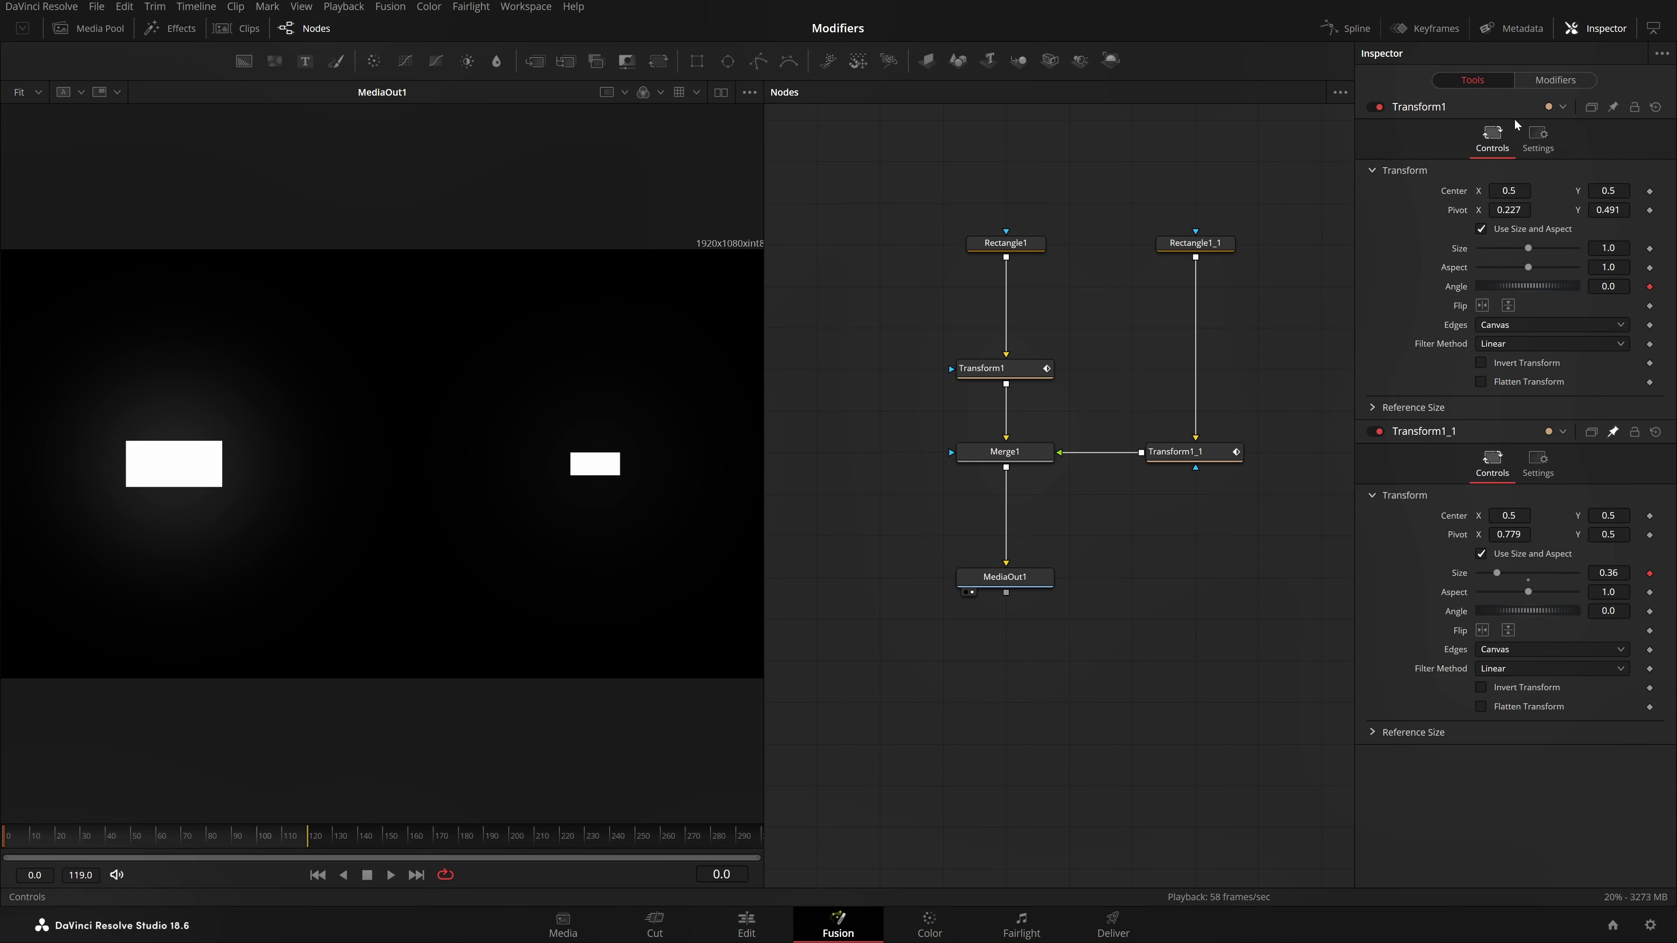
left_click(1545, 81)
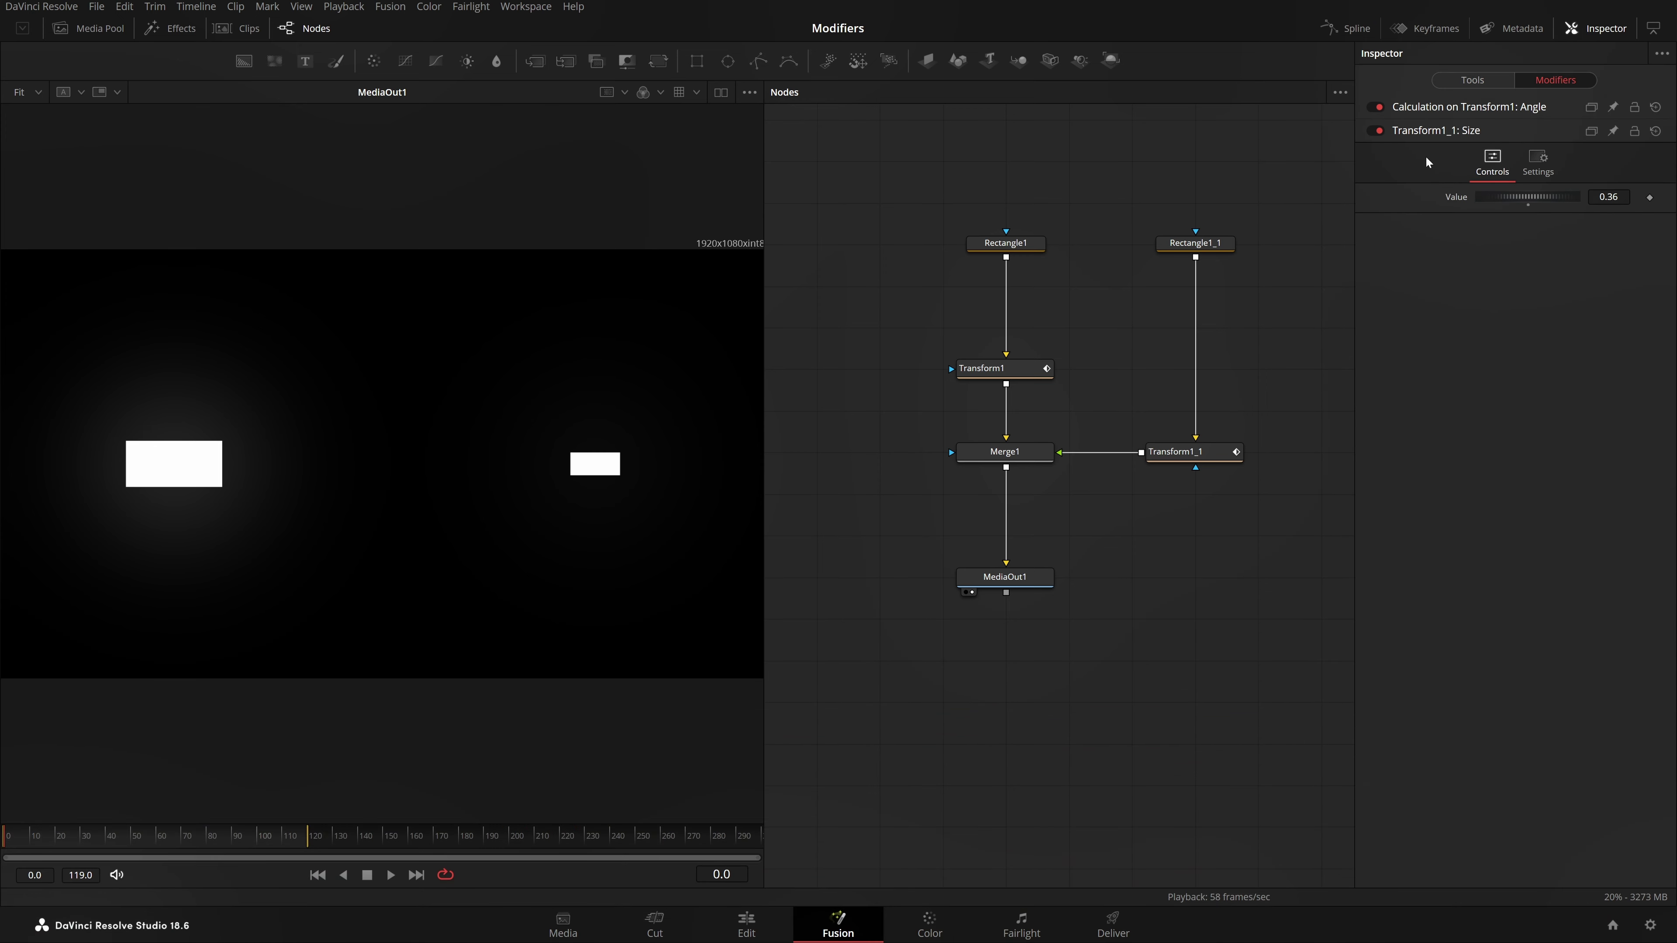
left_click(1473, 81)
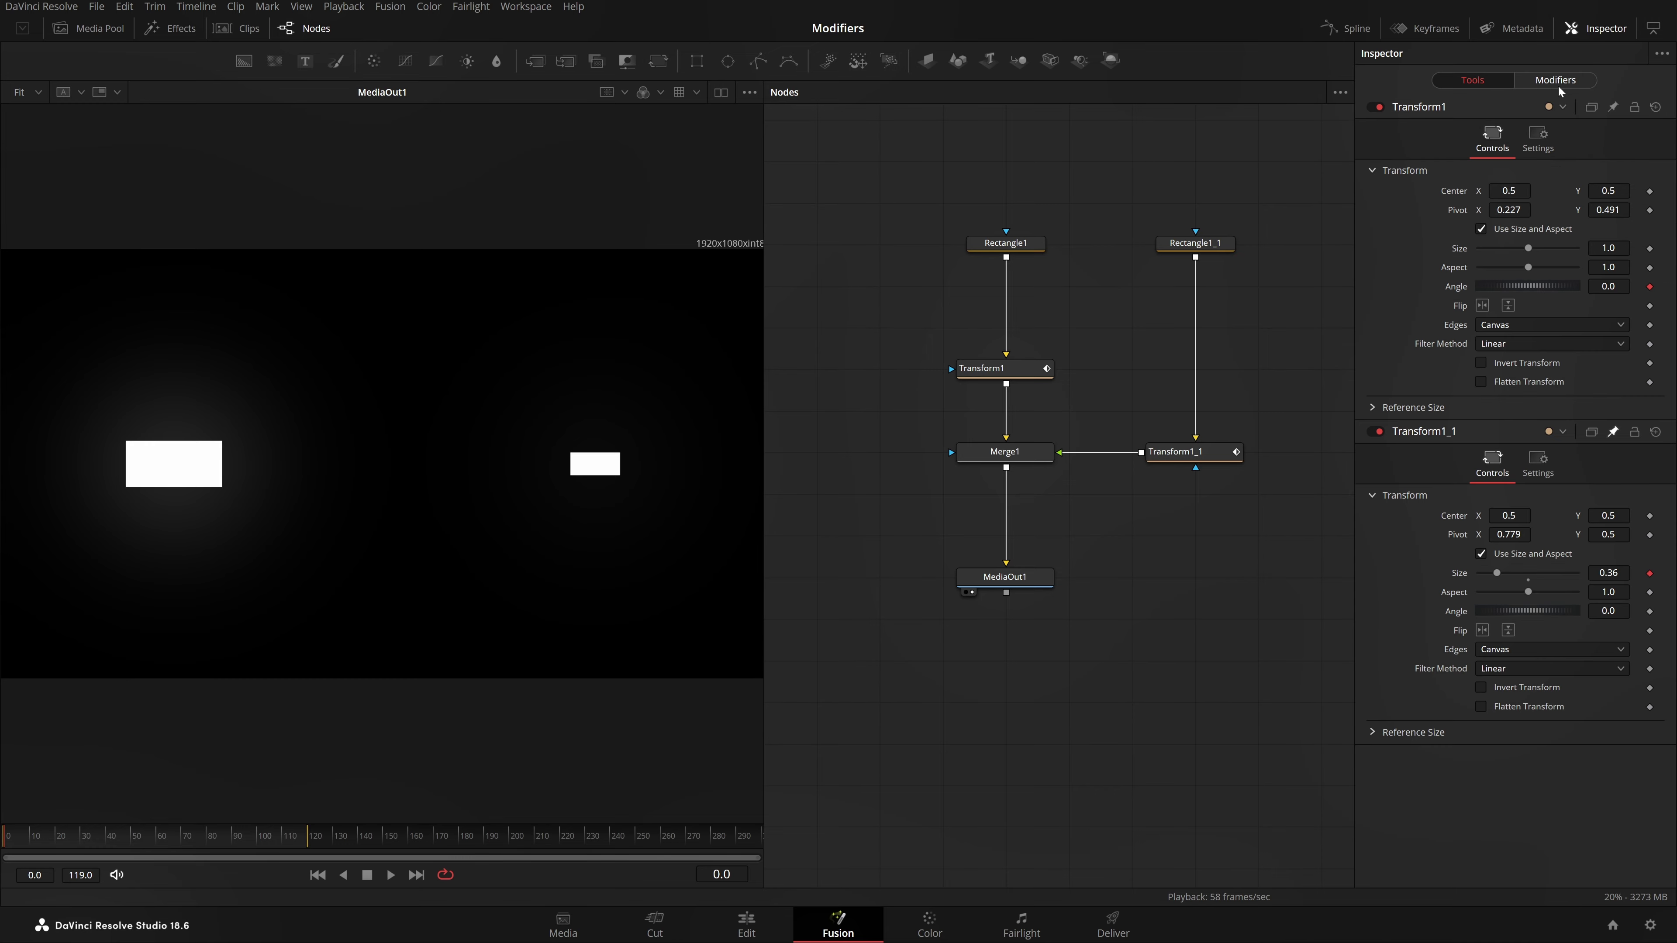
left_click(1186, 462)
key("F2")
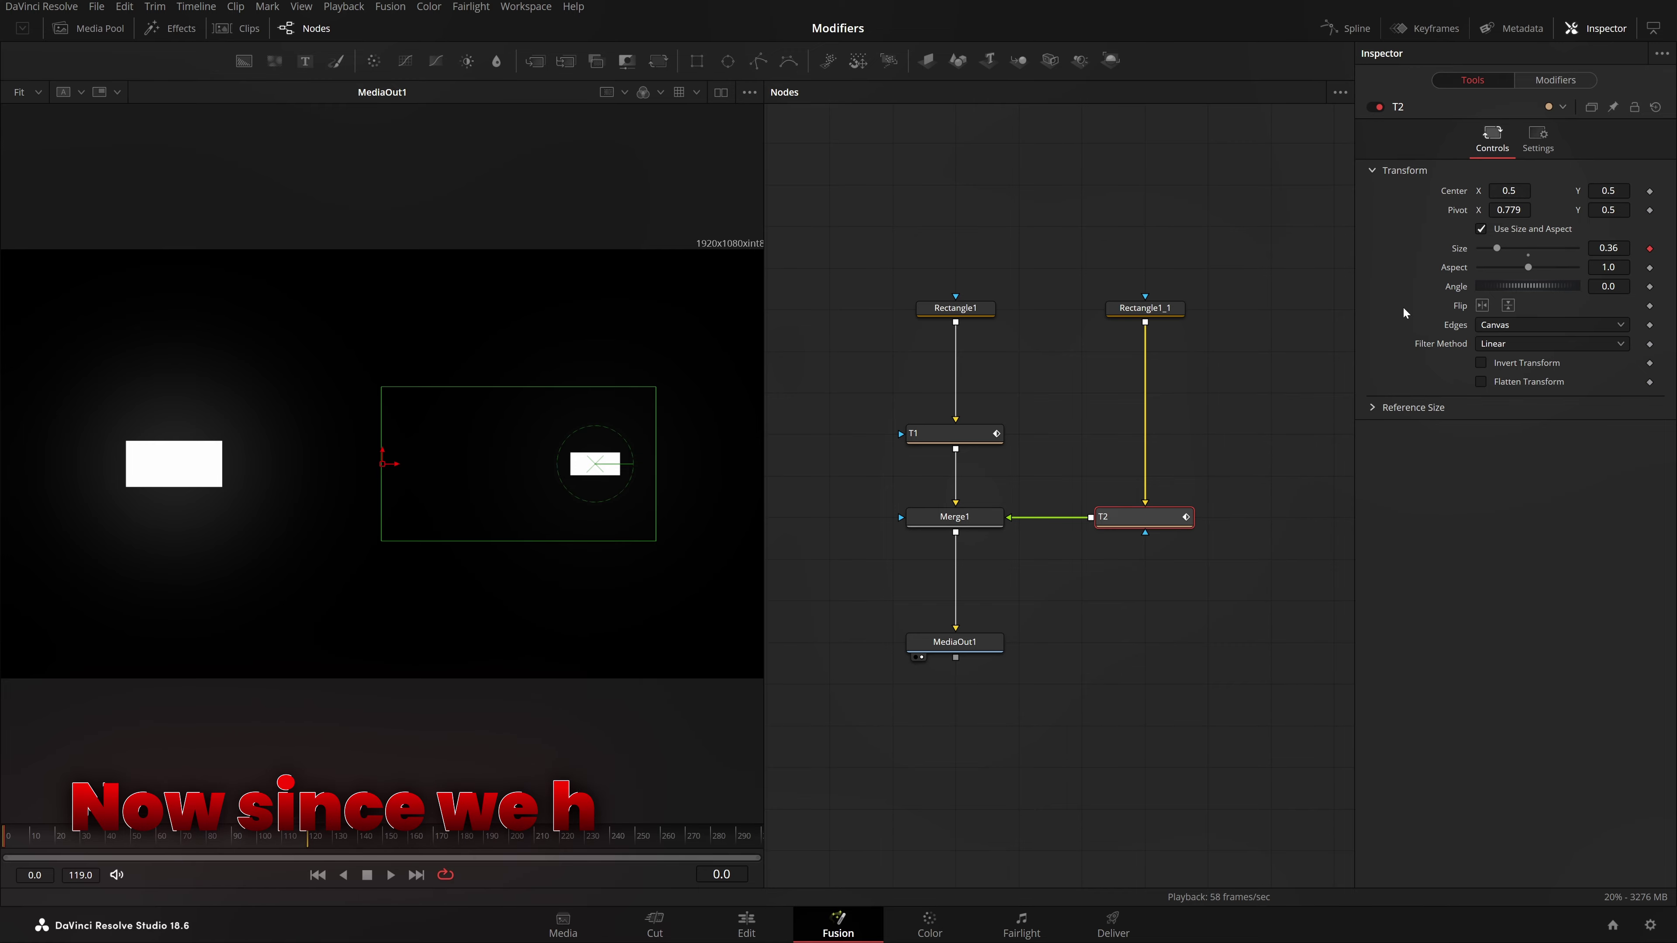
- Connect the First Operand of T1's Angle Calculation to T2's published Size
left_click(1556, 79)
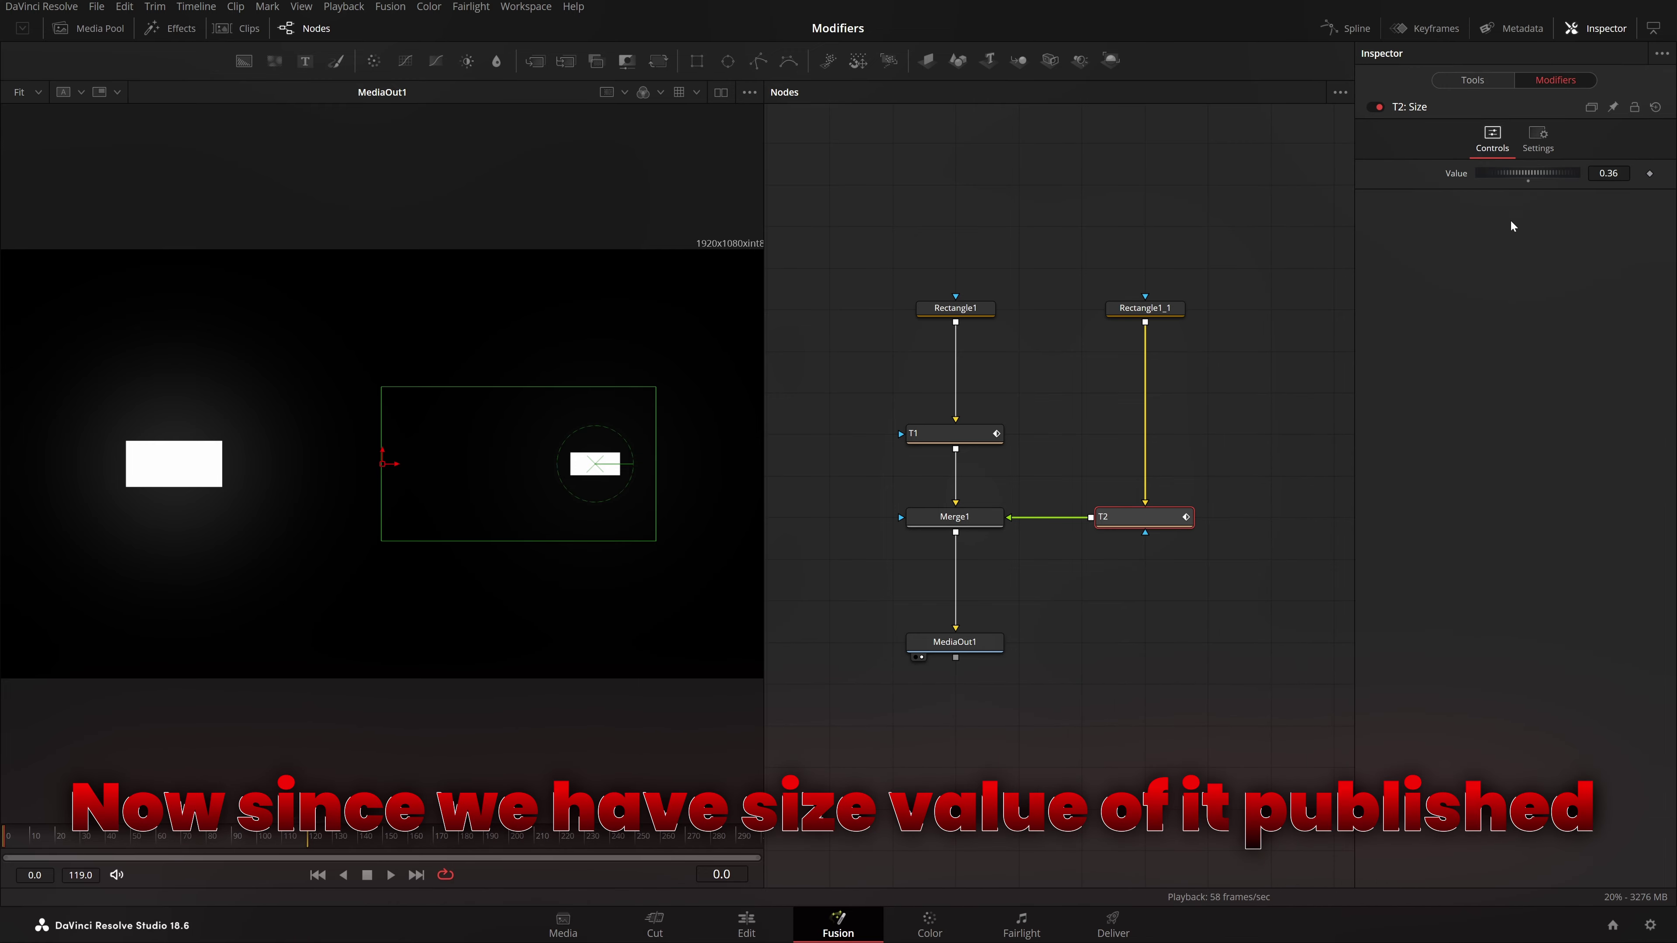
left_click(951, 435)
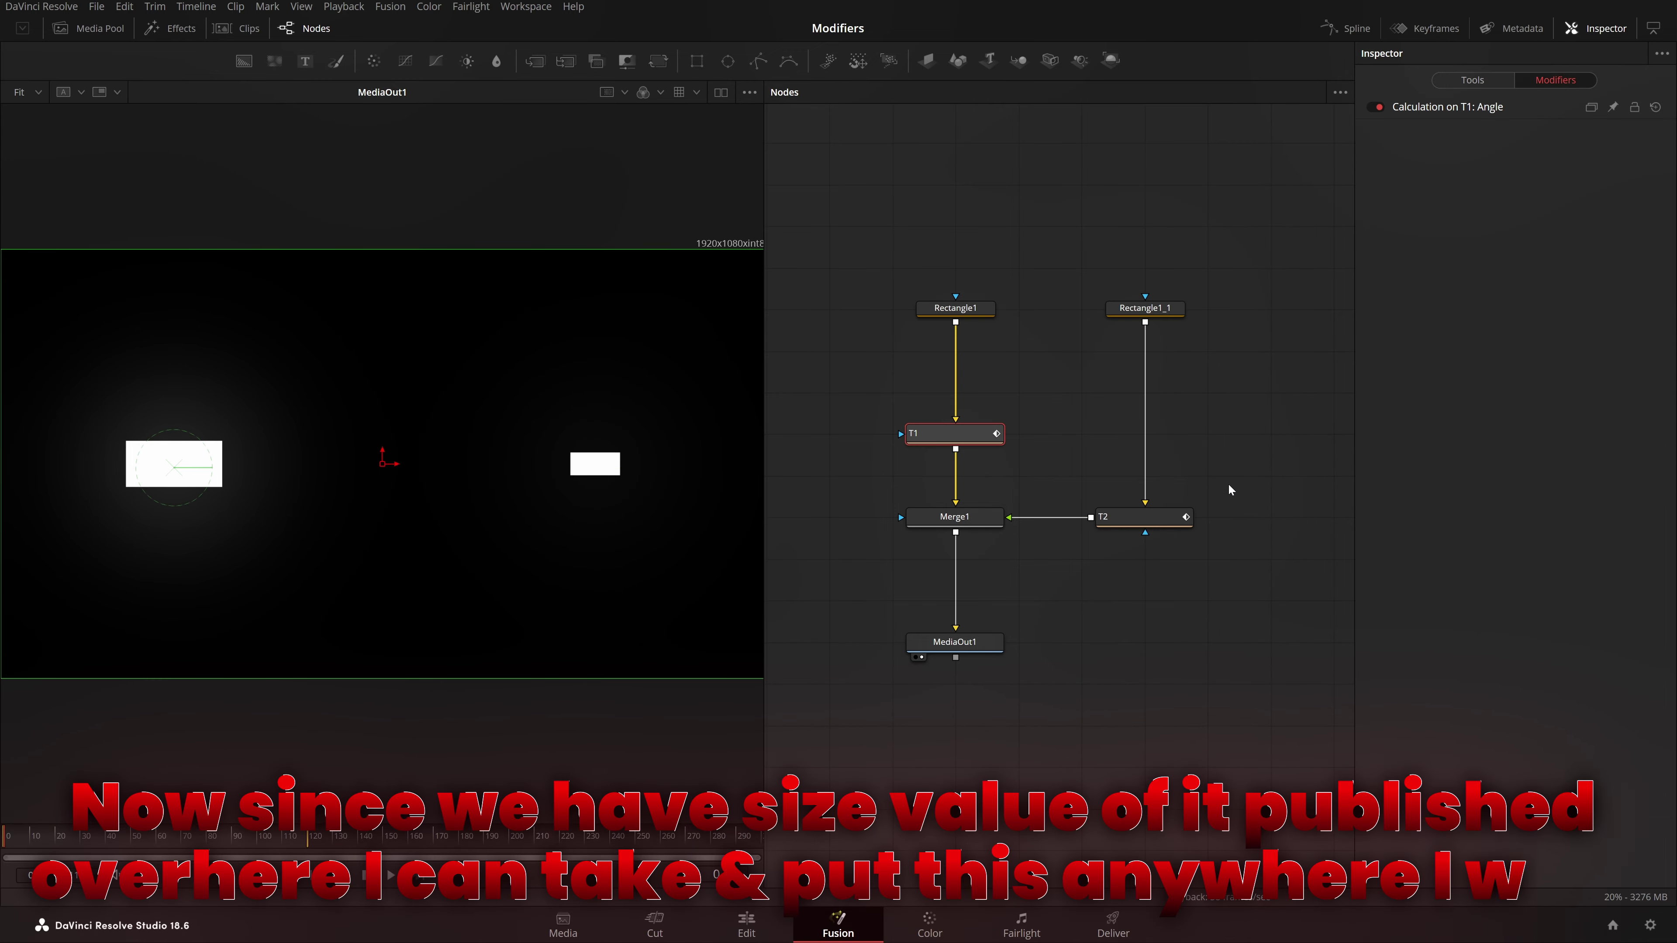
left_click(1446, 107)
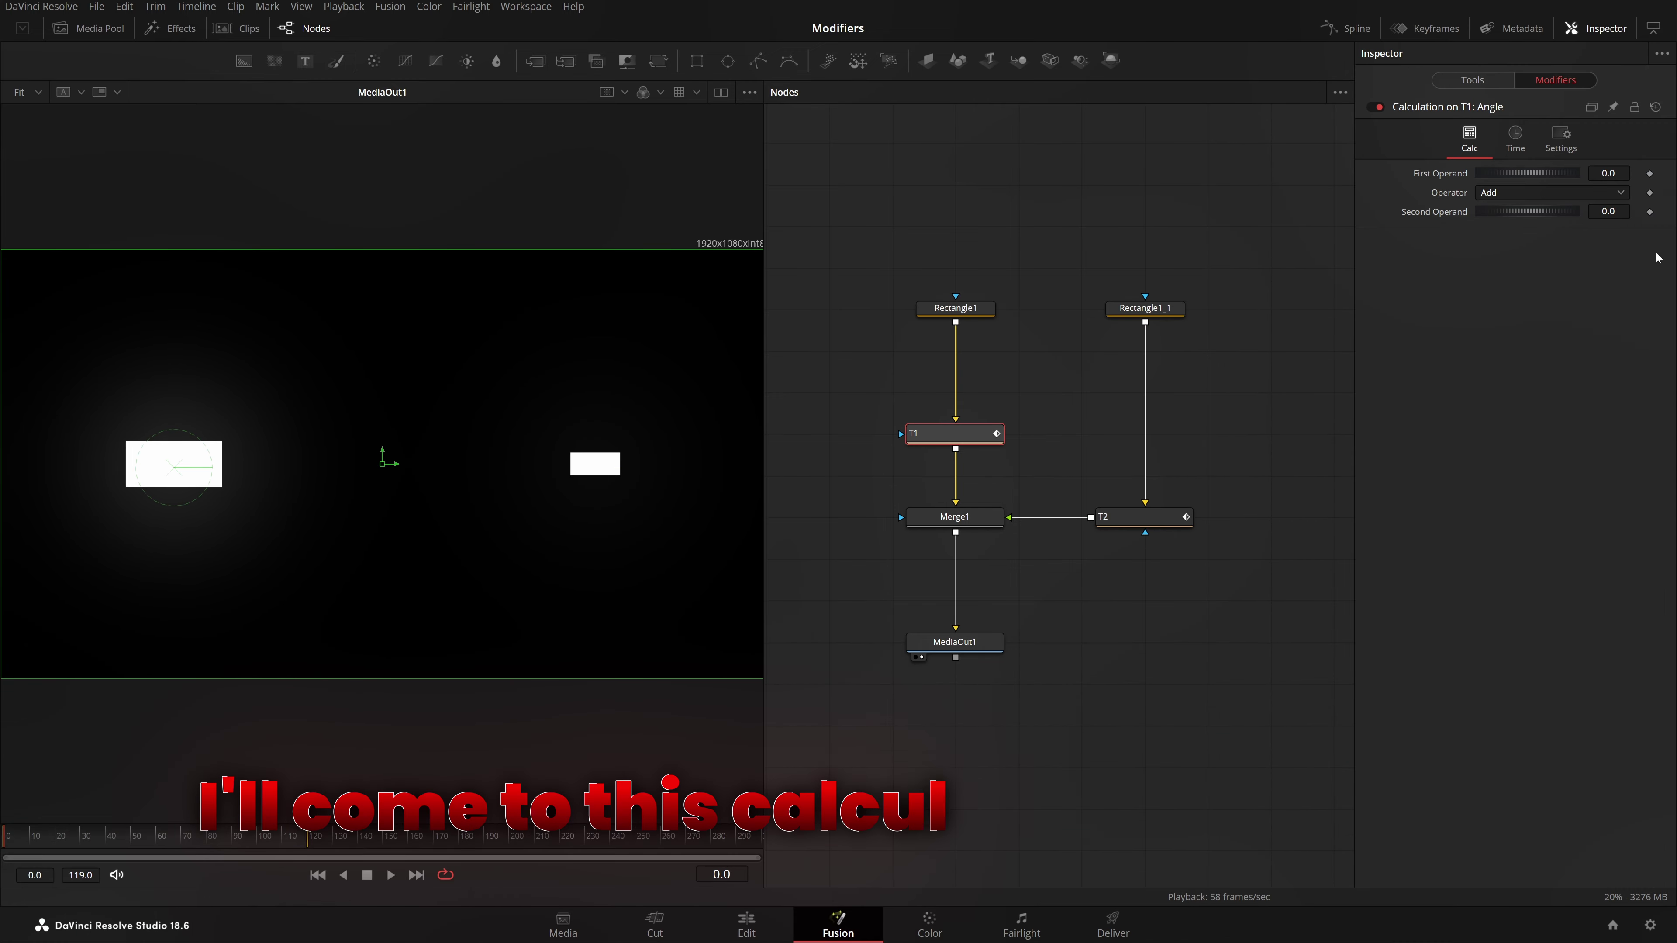
right_click(1450, 177)
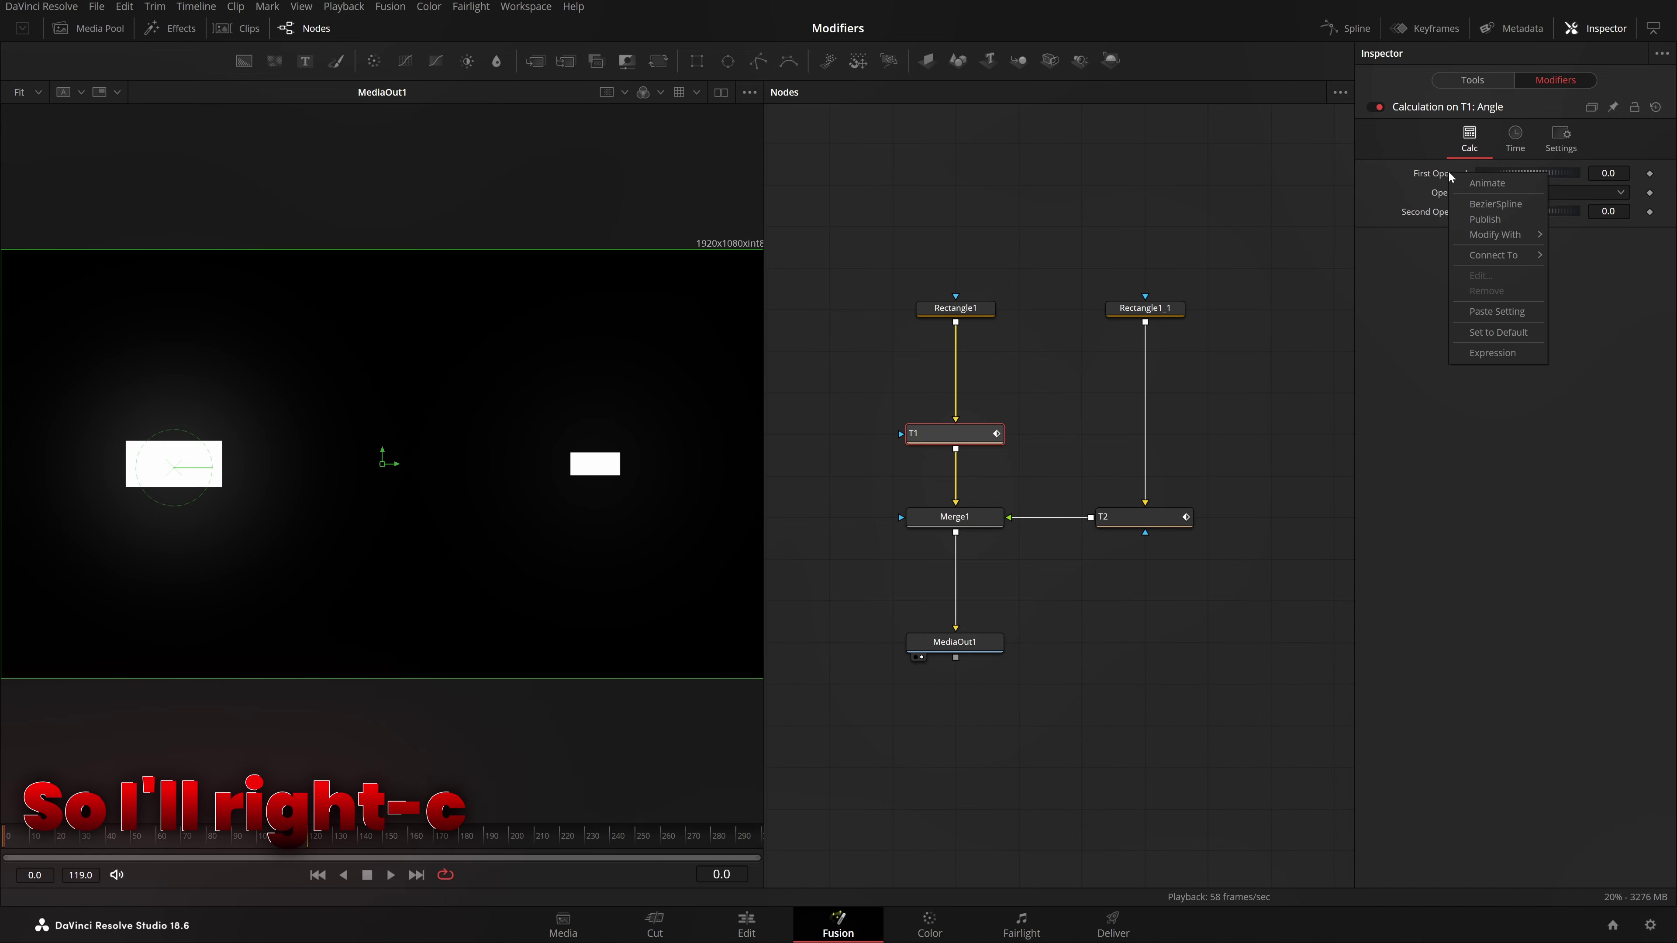
mouse_move(1512, 255)
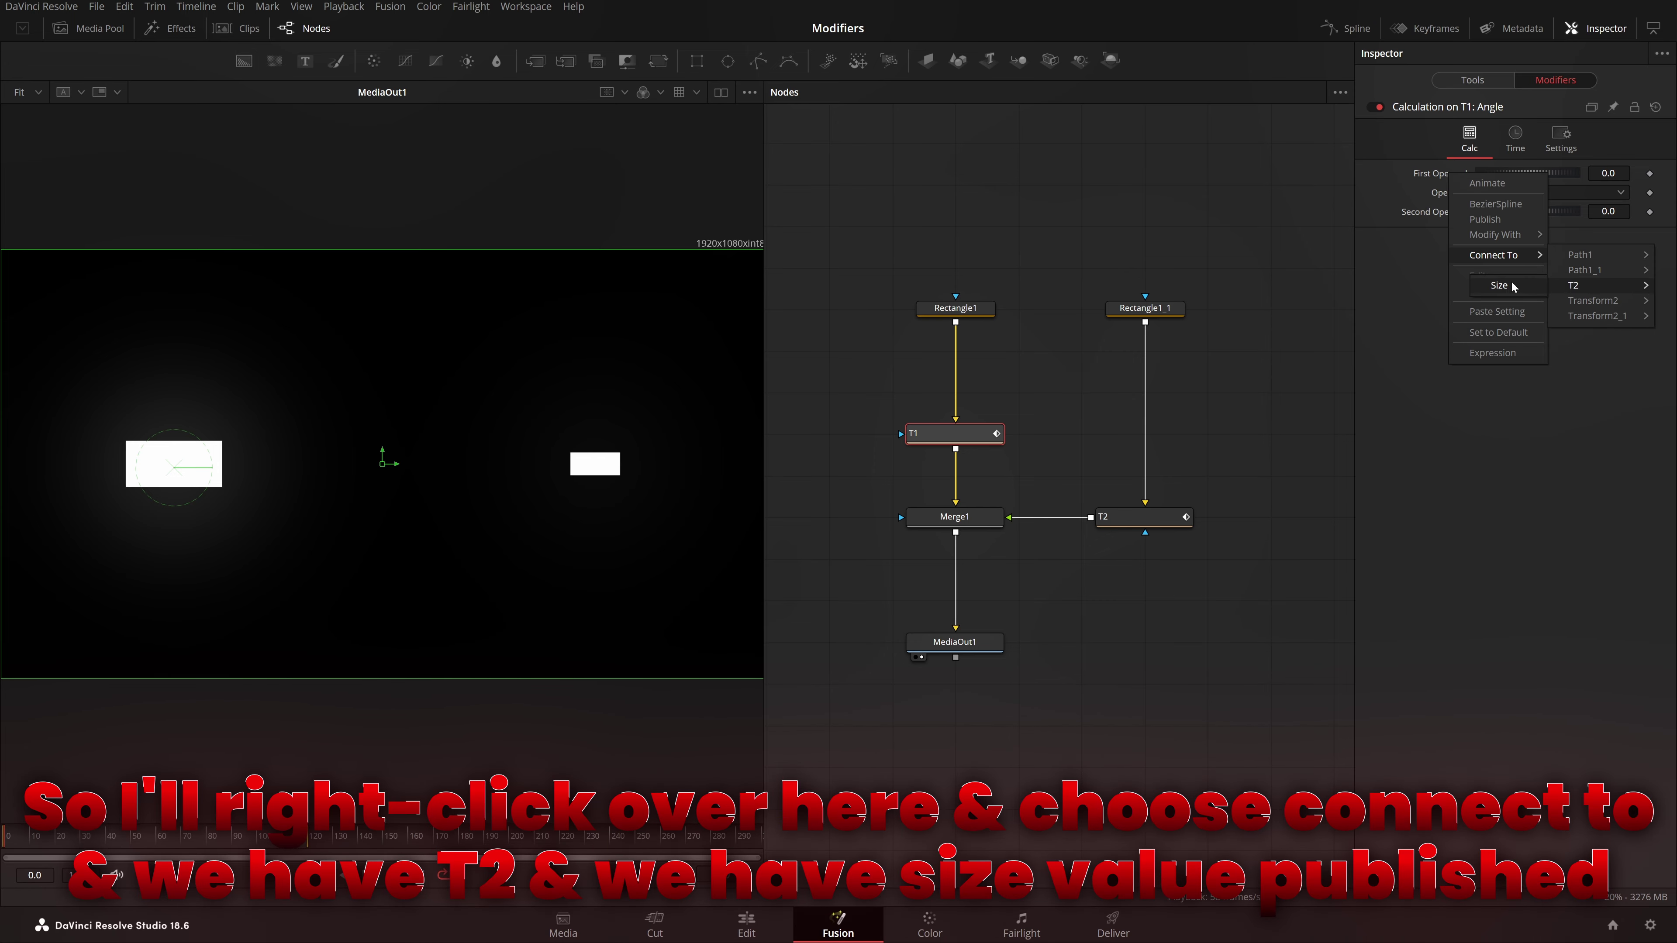
left_click(1507, 286)
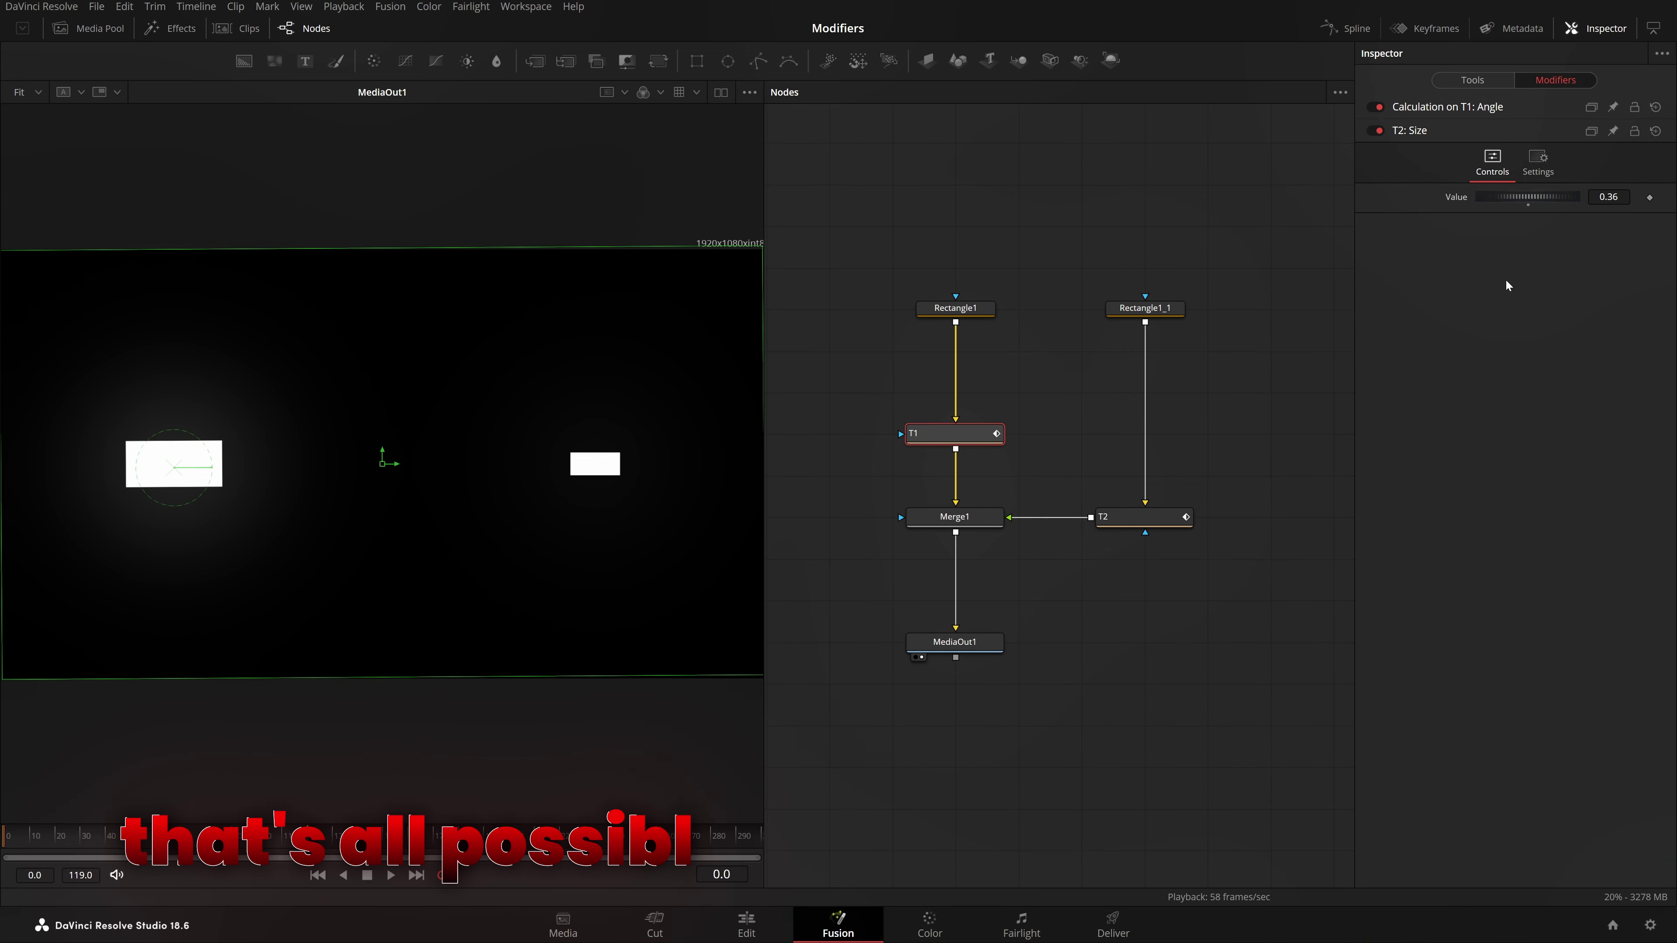
- Reselect T1 and expand its Calculation modifier to confirm the First Operand reads 0.36
left_click(1228, 350)
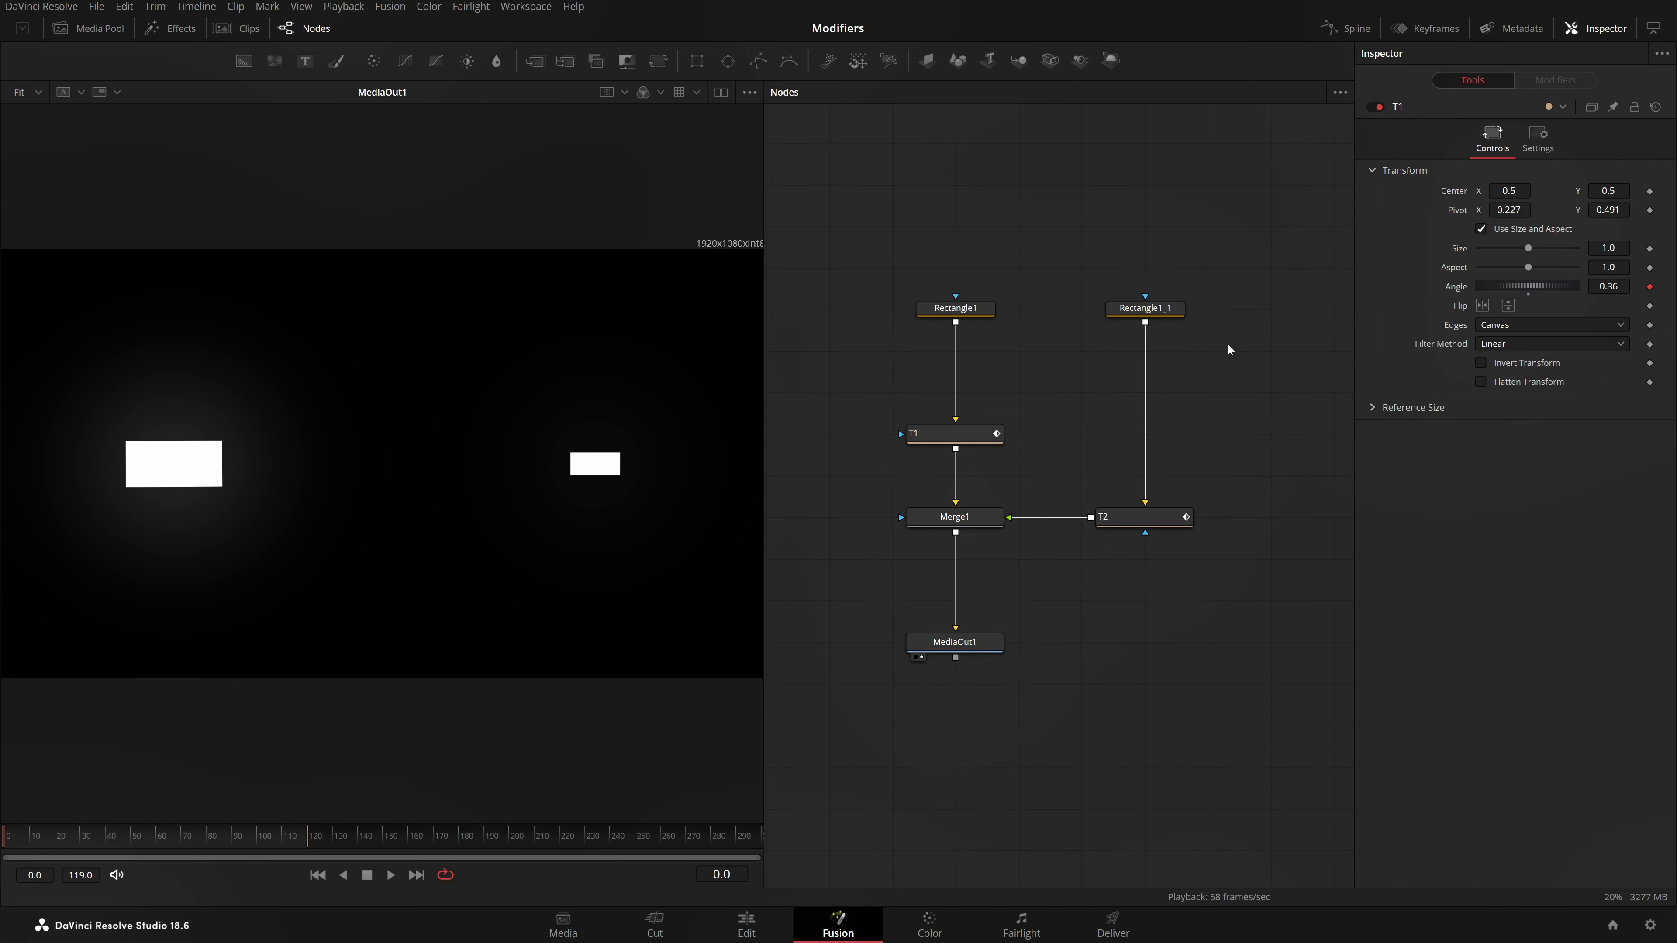
left_click(966, 441)
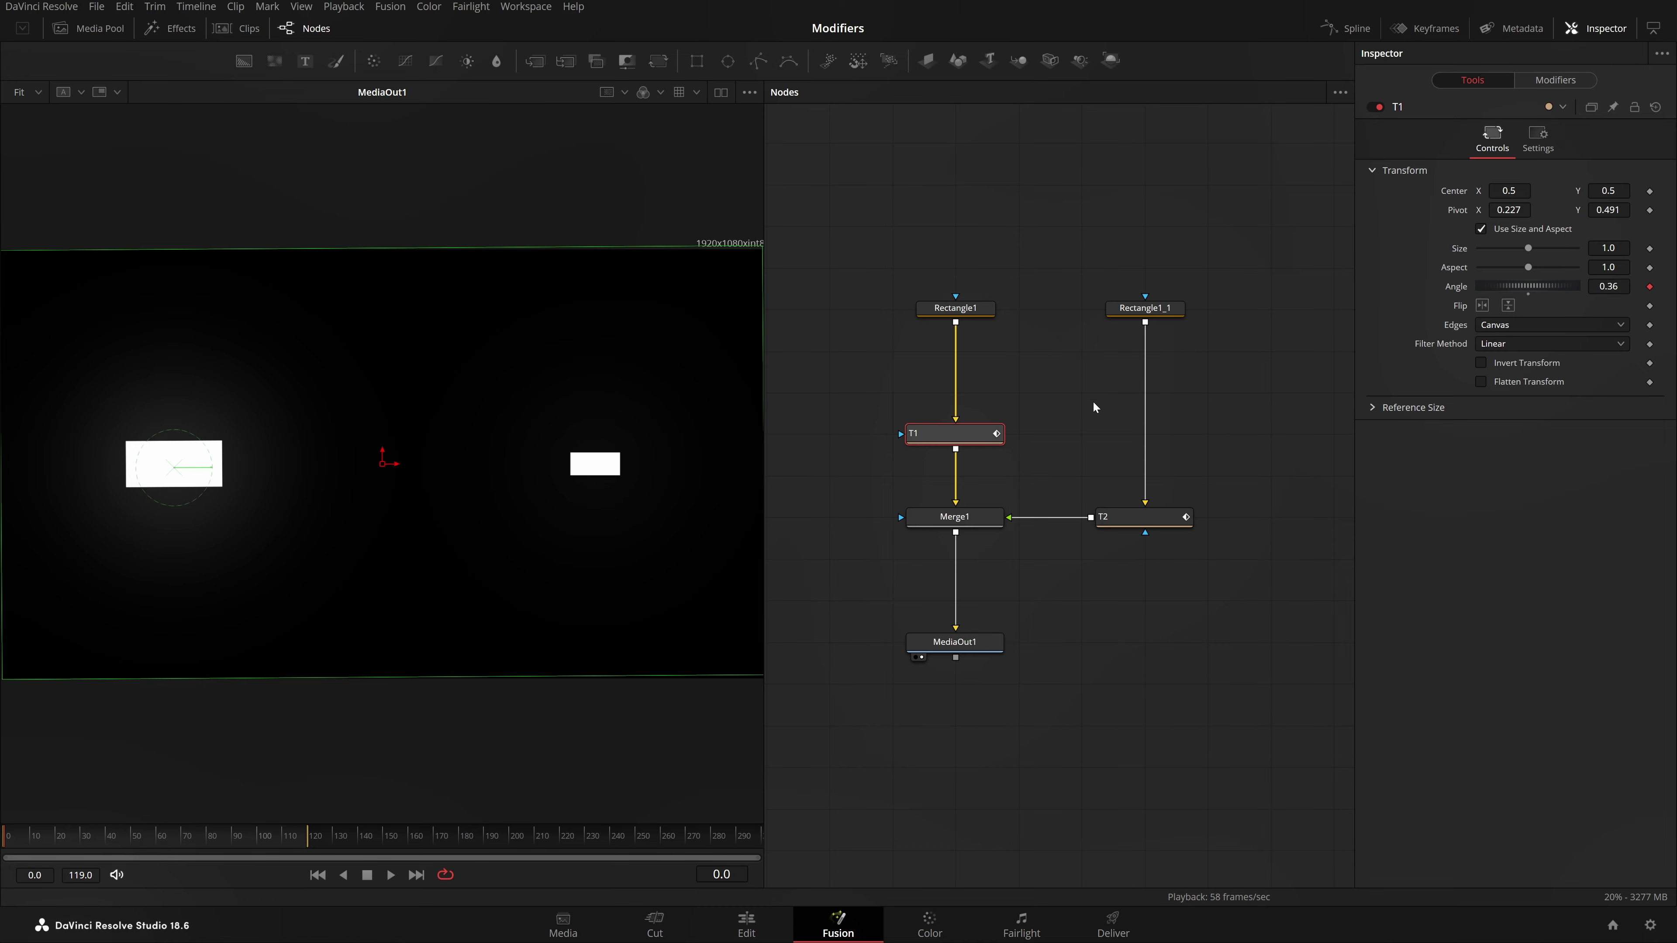
left_click(1558, 80)
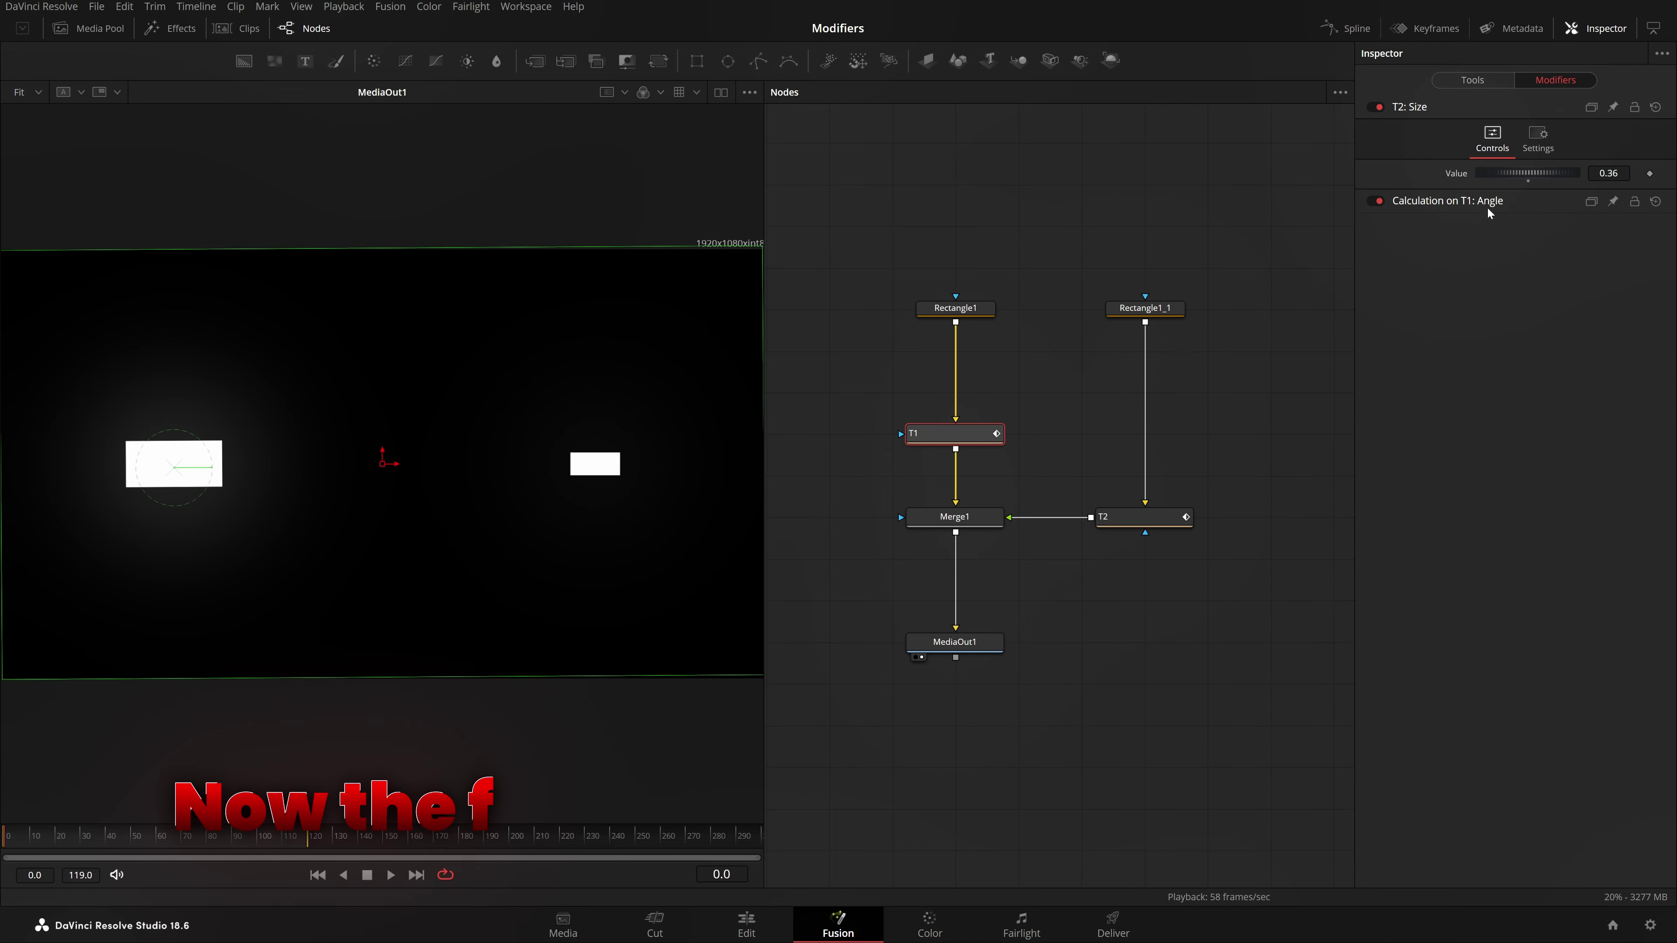
left_click(1457, 203)
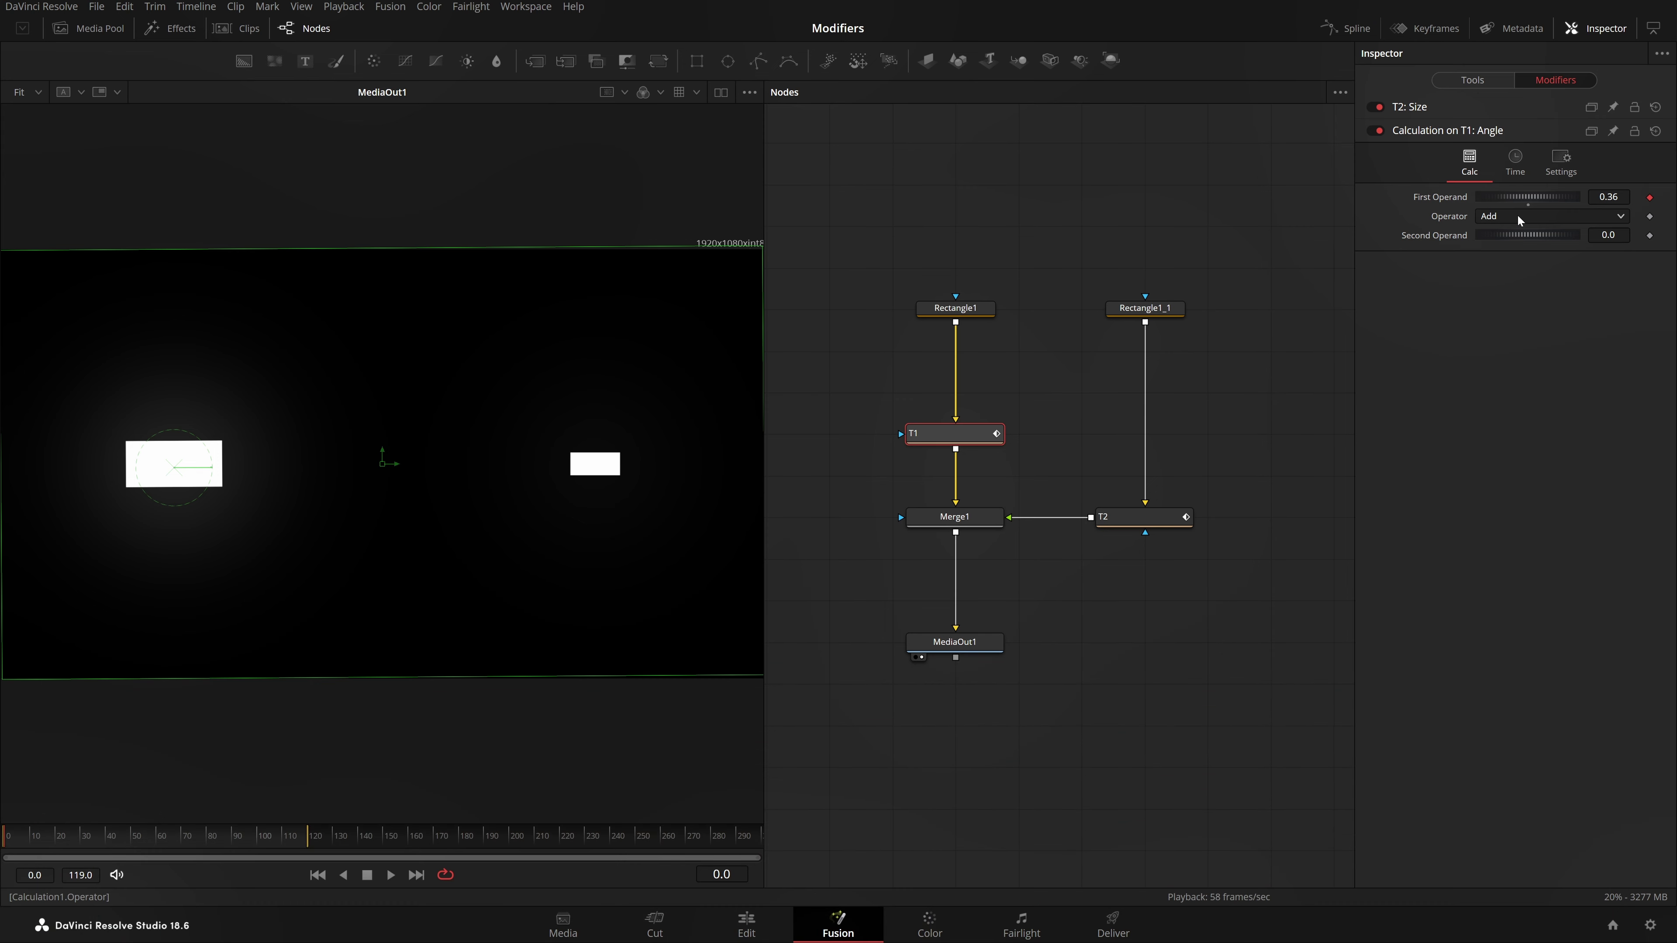
- Set the Calculation operator to Multiply with a Second Operand of 250
left_click(1491, 215)
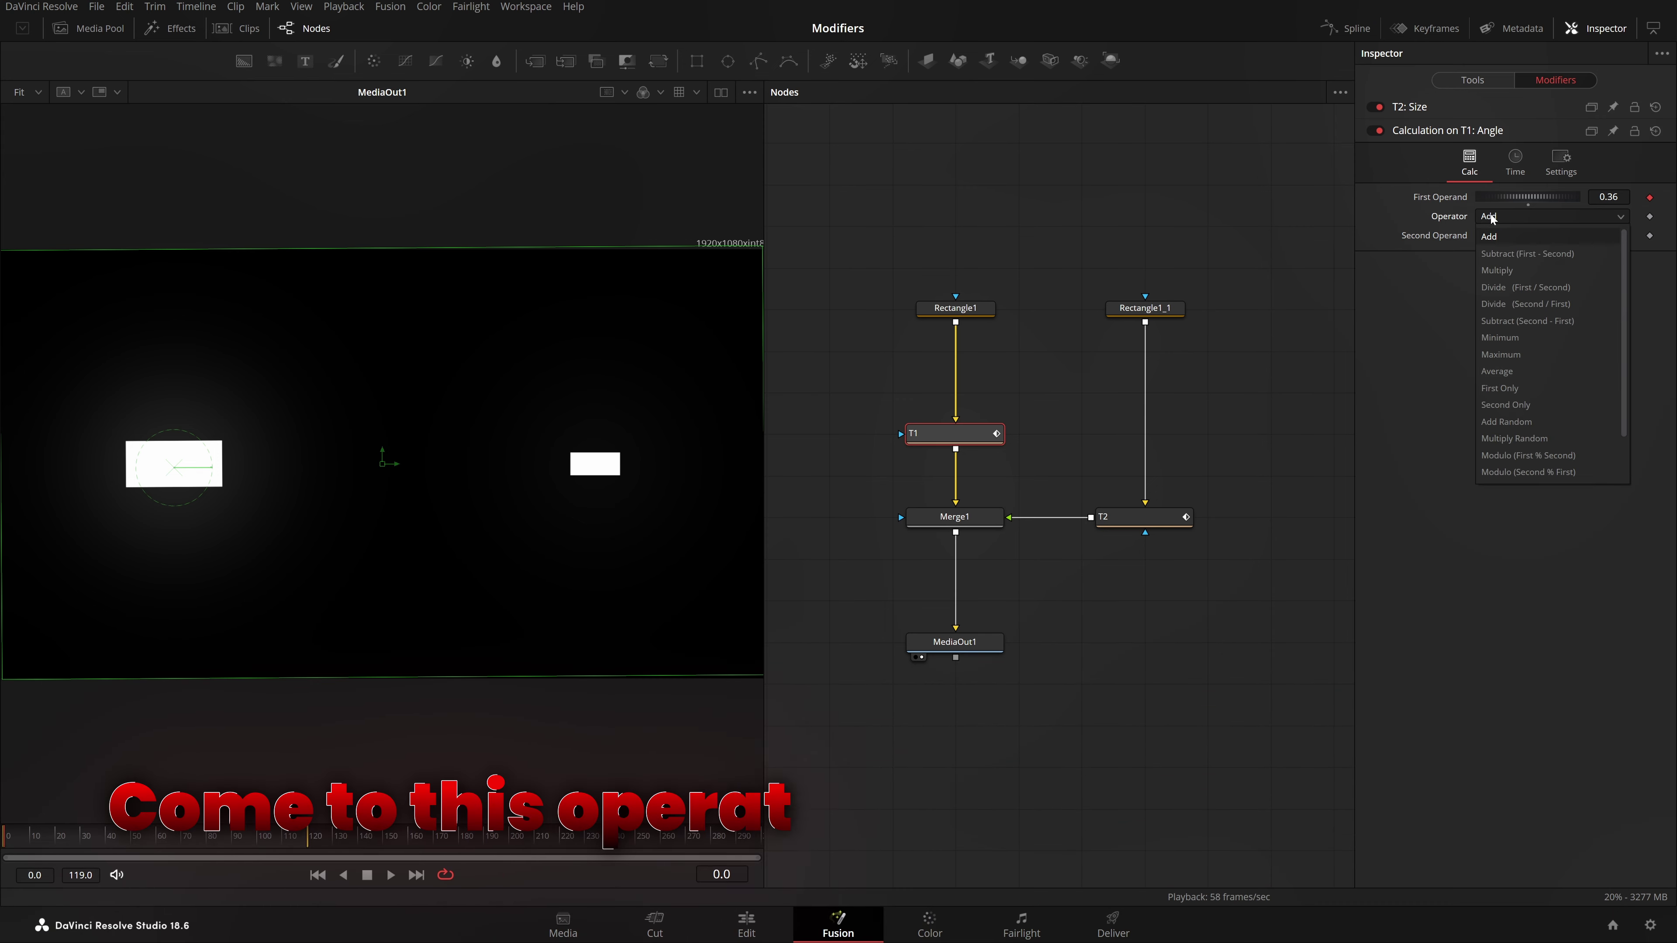
left_click(1496, 270)
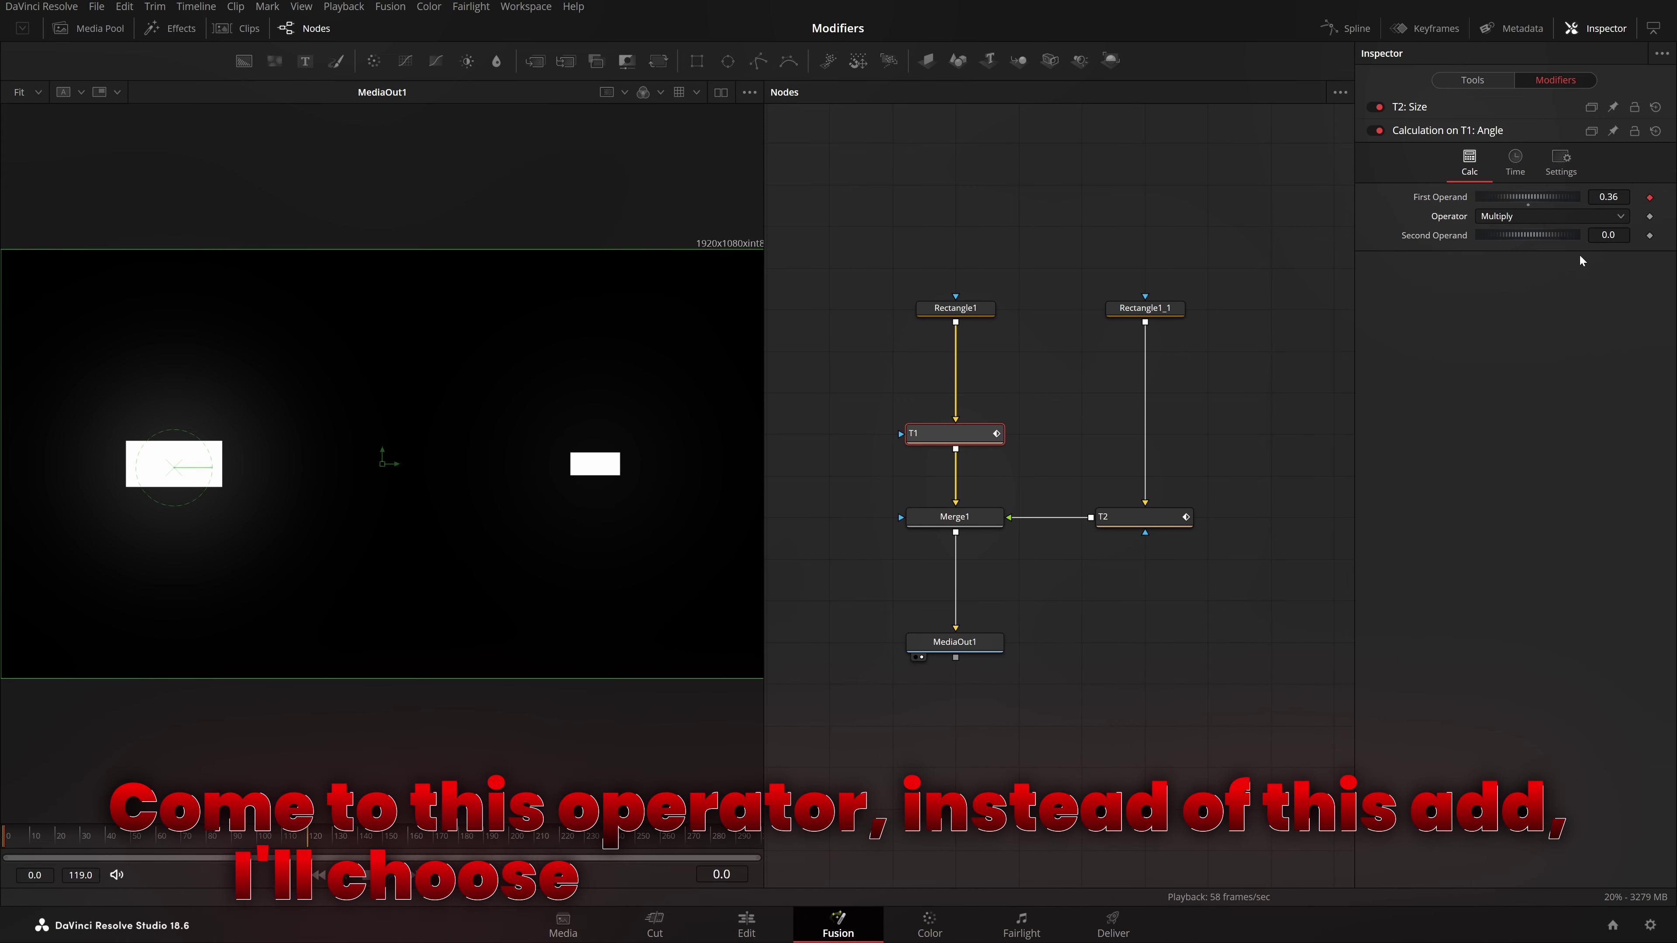
left_click(1609, 235)
type("1")
key("BackSpace")
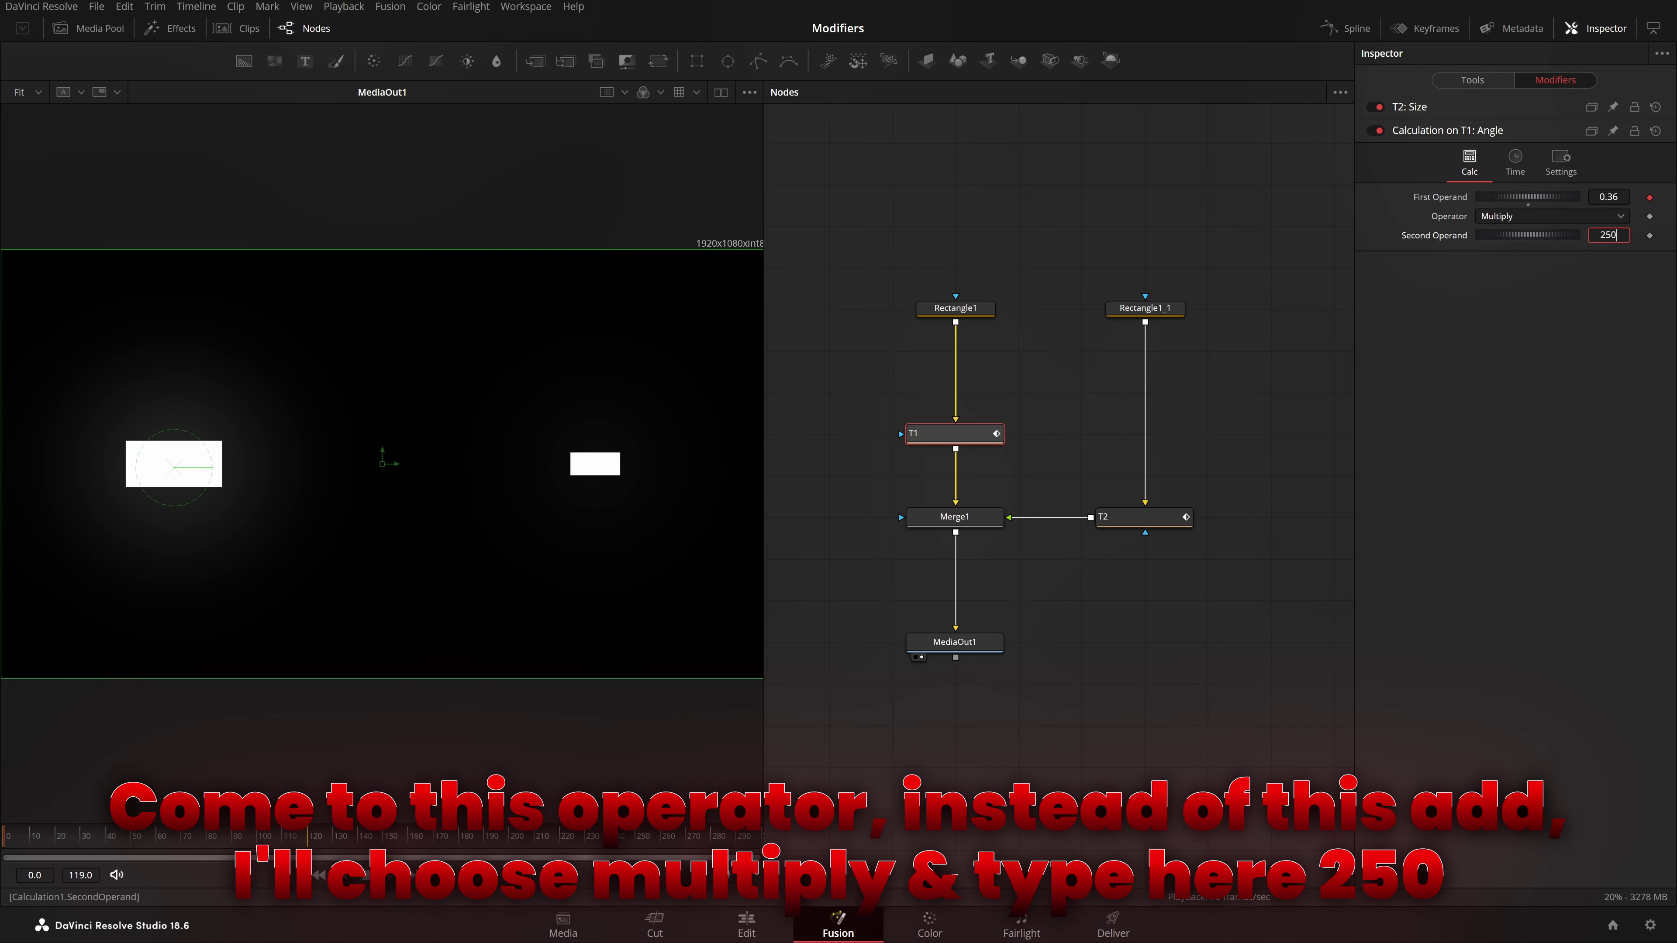
key("Return")
- Check T1's Angle reads 90 and confirm the operator stays Multiply
left_click(1309, 347)
left_click(951, 434)
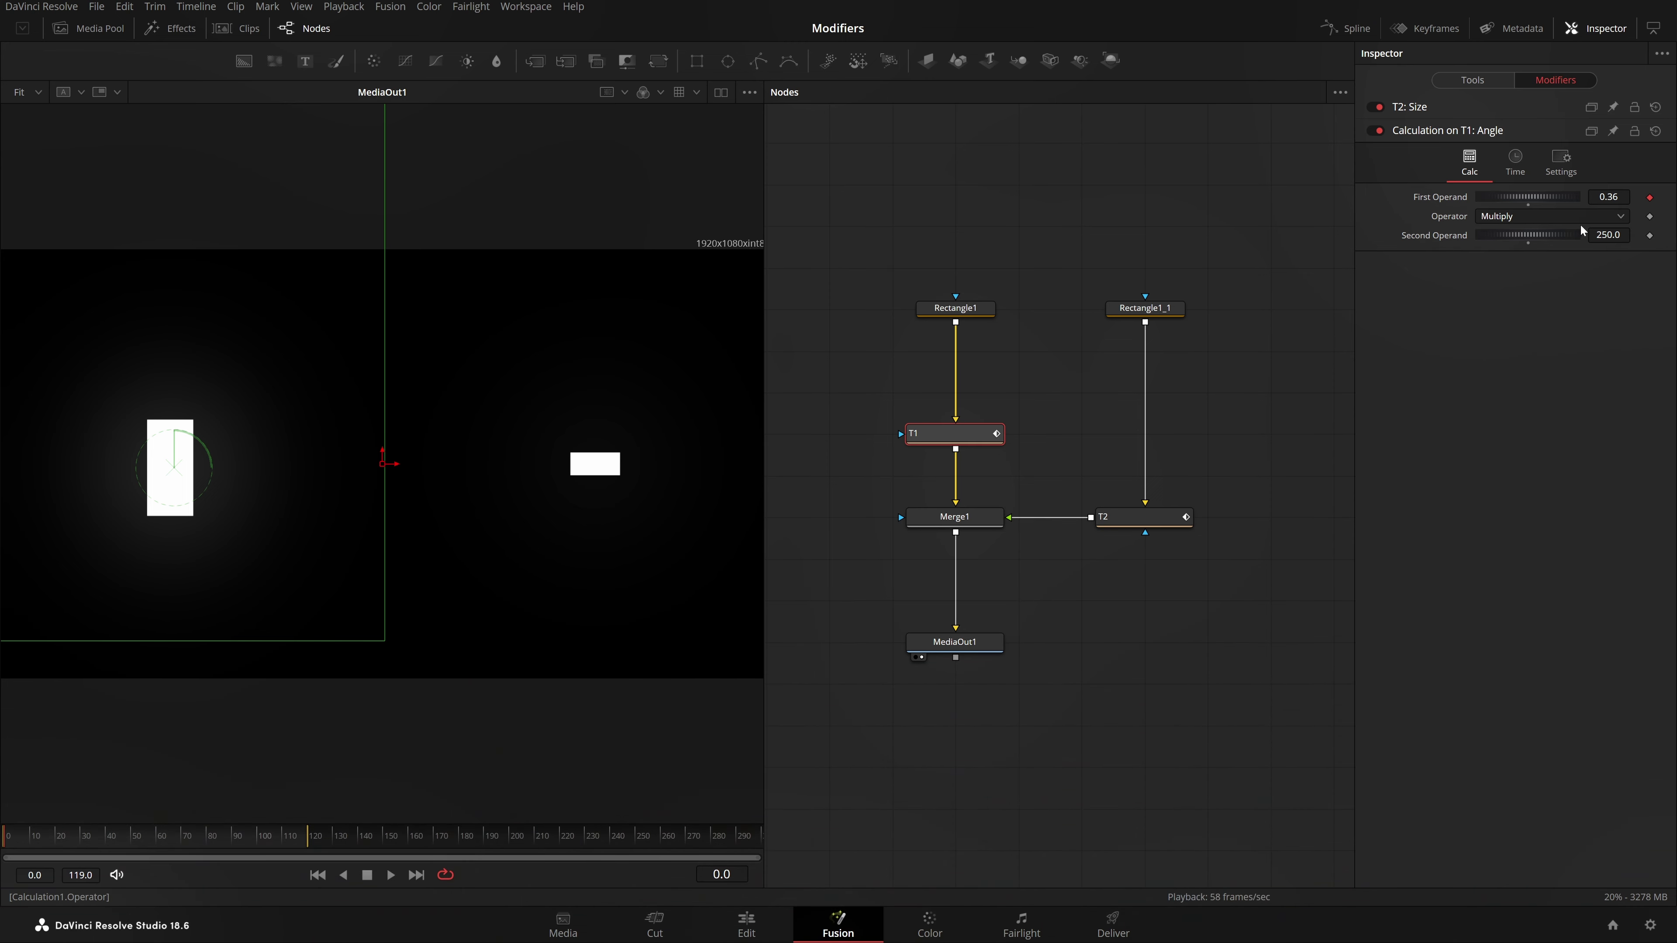
left_click(1551, 217)
left_click(1470, 252)
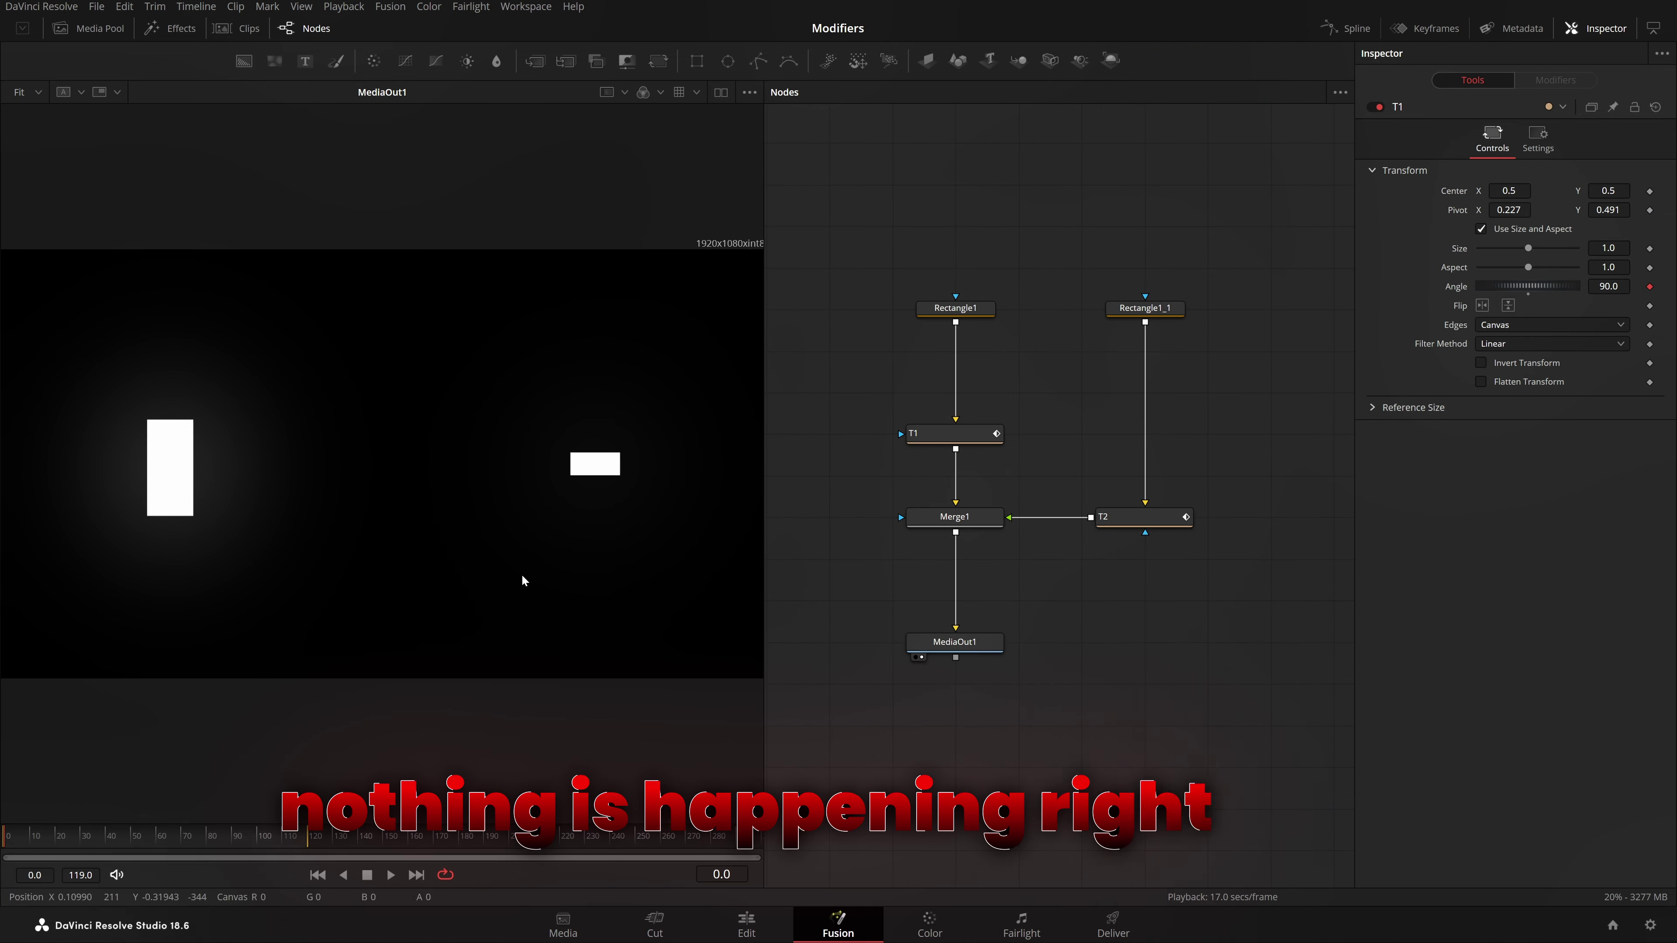
- Drag T2's Size up to 0.893 and view its modifier settings
left_click(1124, 518)
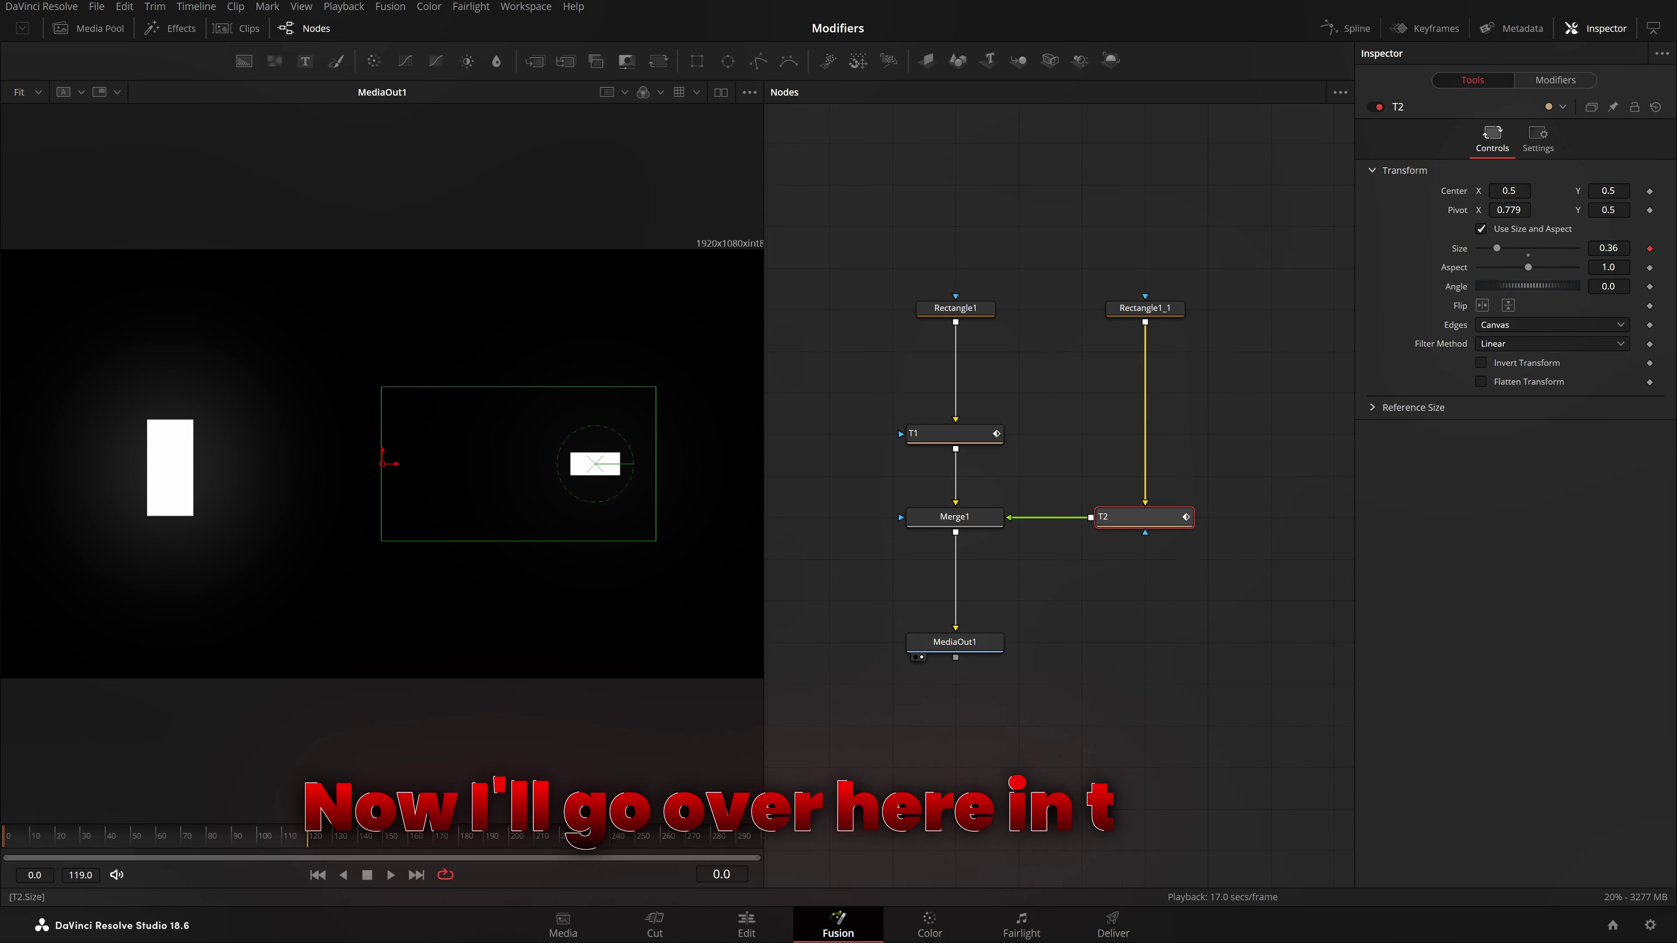
mouse_move(1608, 248)
left_mouse_down()
mouse_move(1670, 248)
mouse_move(1616, 248)
left_mouse_up()
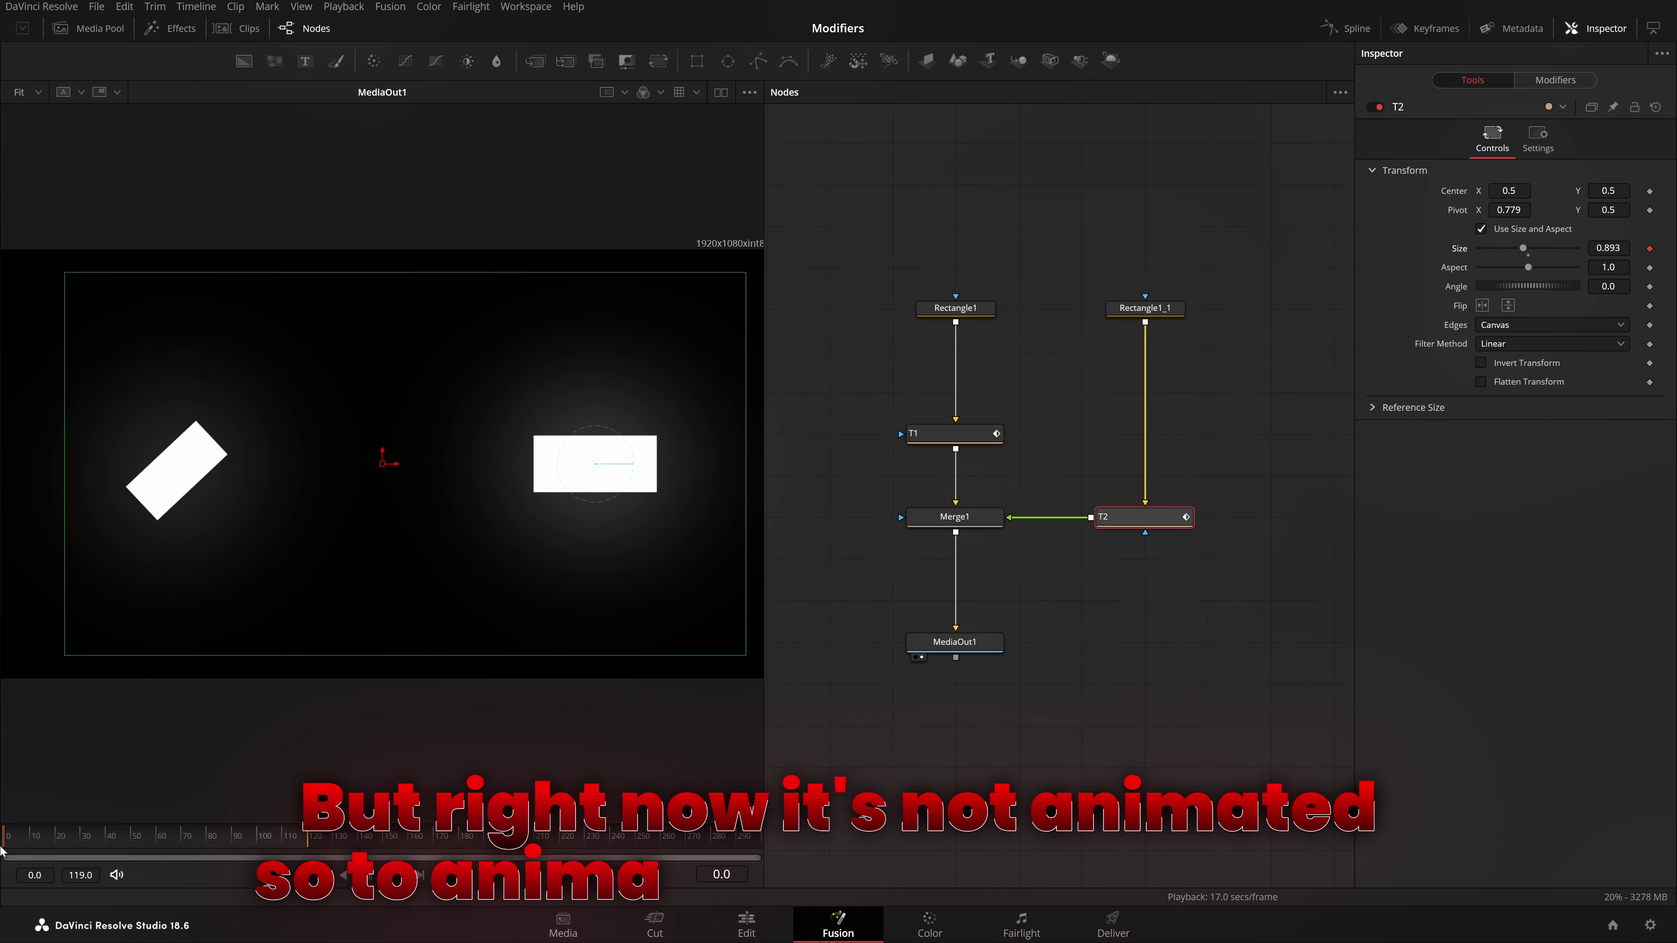
left_click(1555, 79)
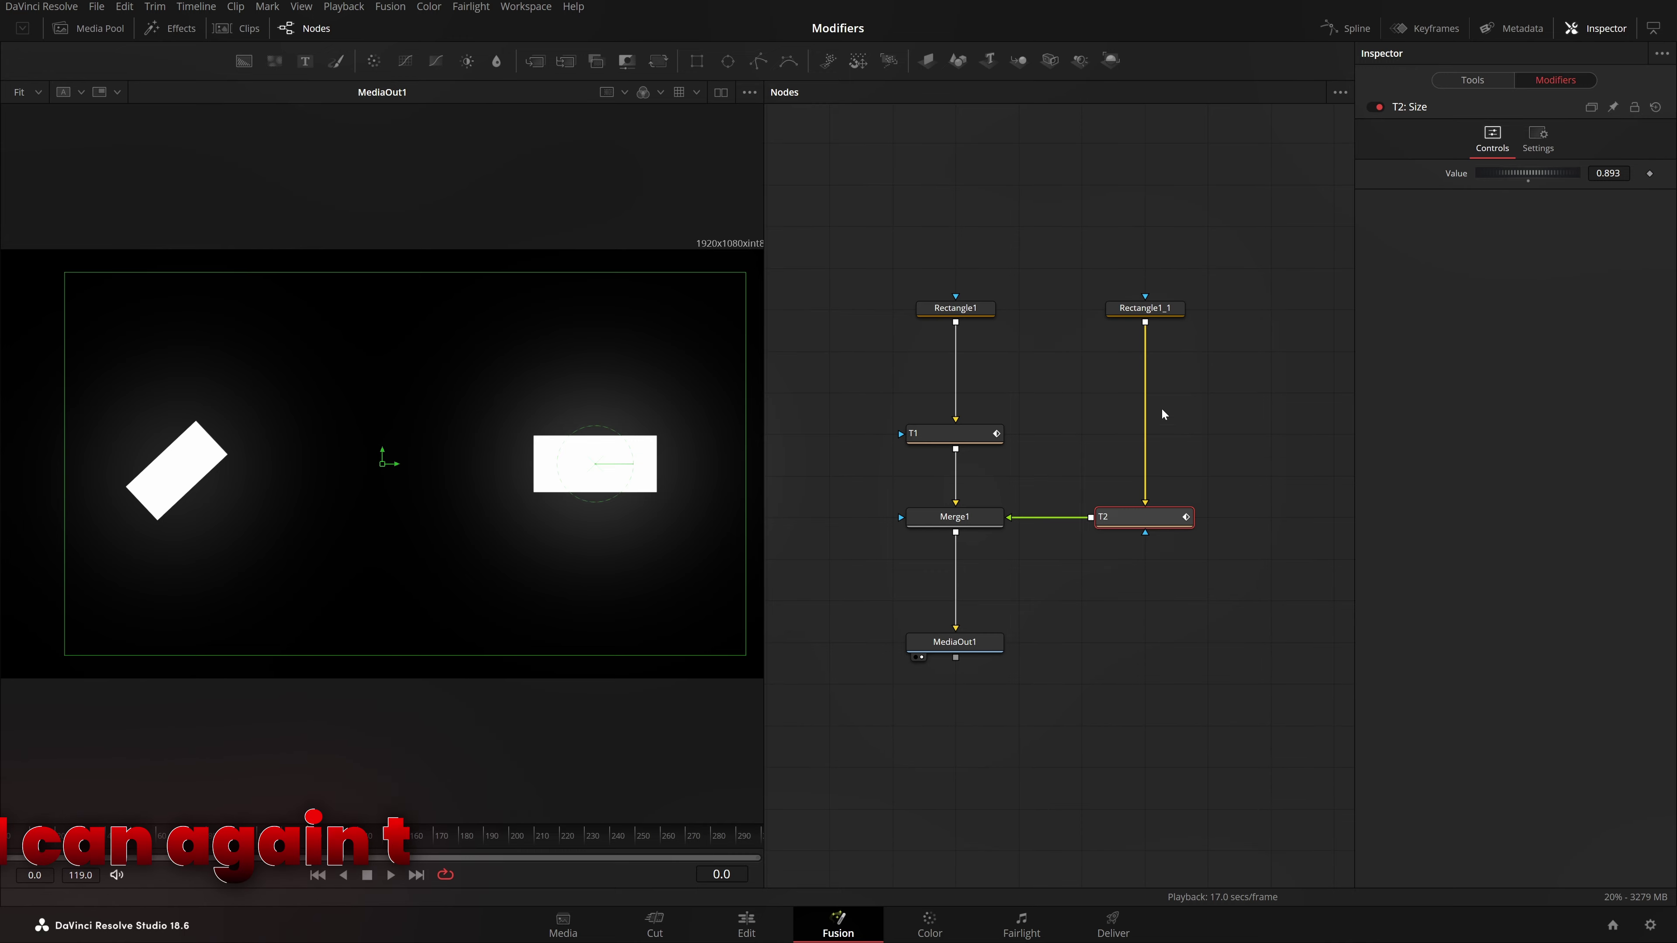
- Add an Anim Curves modifier to T2's Size and play back the comp
right_click(1453, 171)
mouse_move(1494, 234)
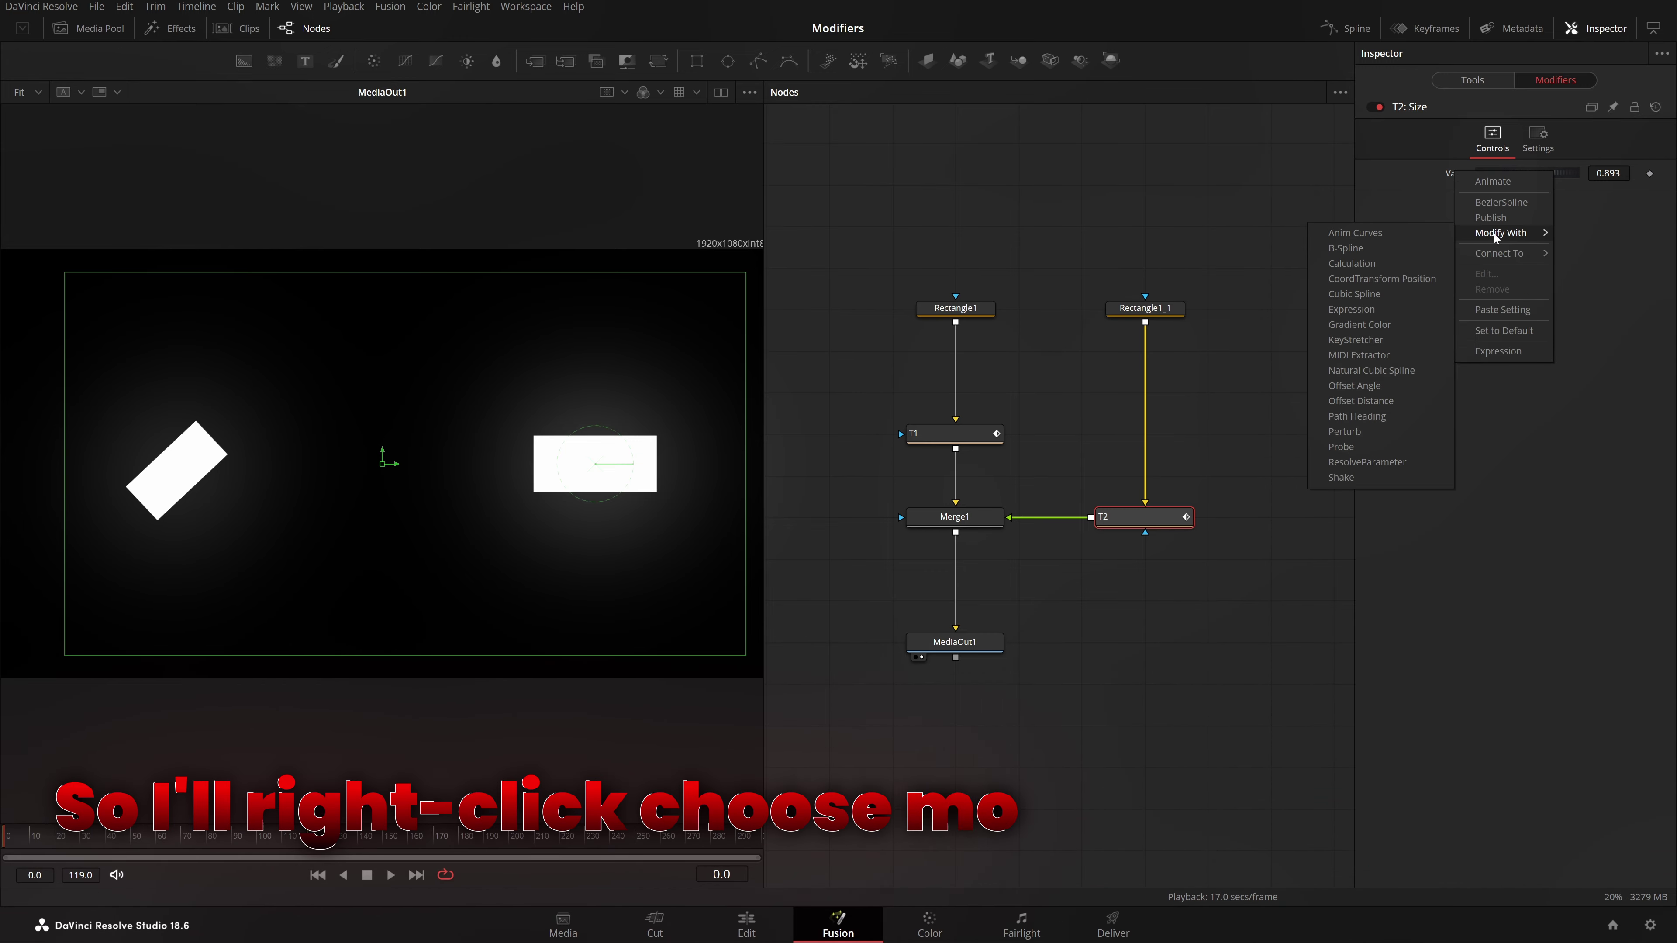
left_click(1414, 233)
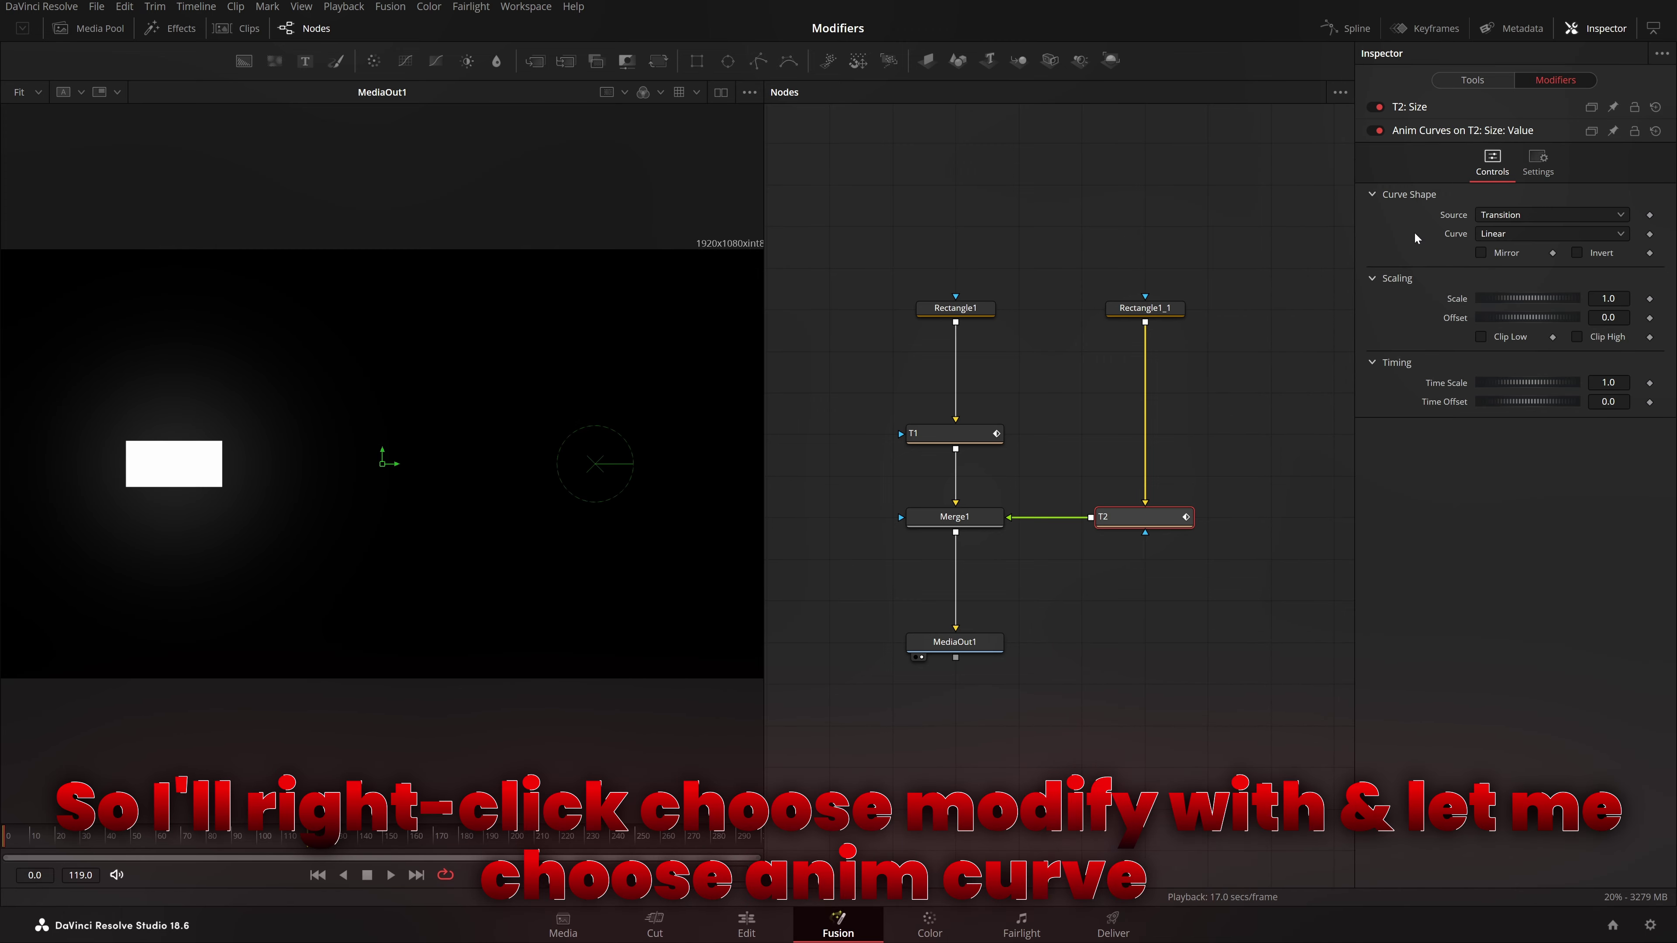
key("space")
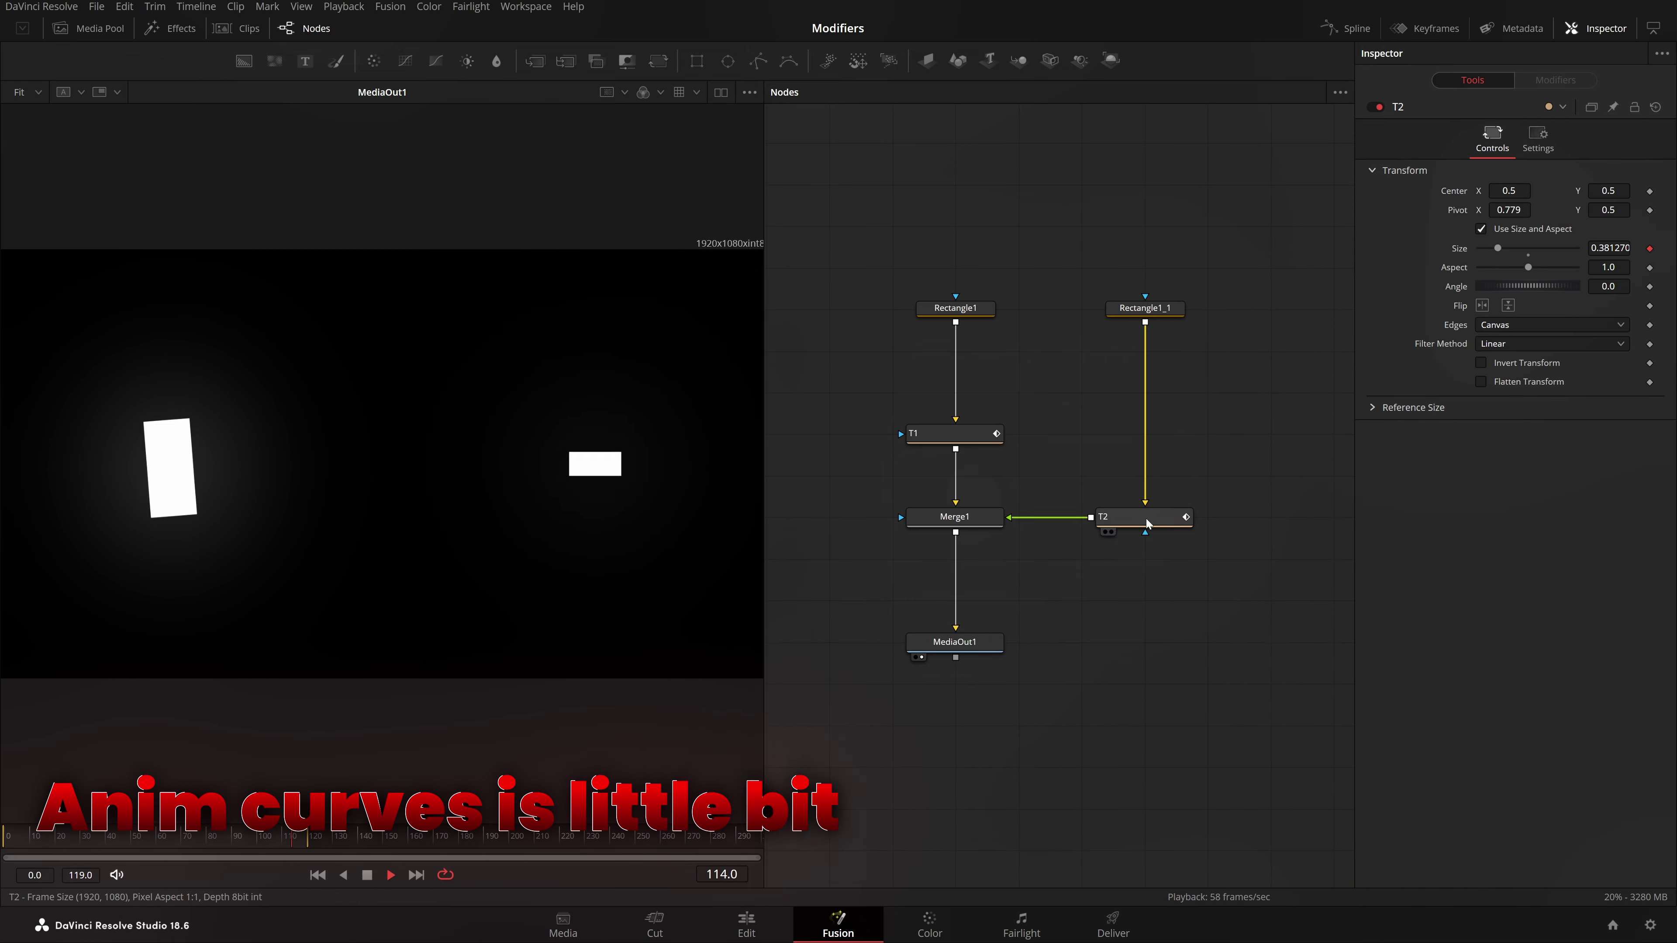
- Set the Anim Curves Scale to 2.0, then return to T2's transform controls
left_click(1556, 80)
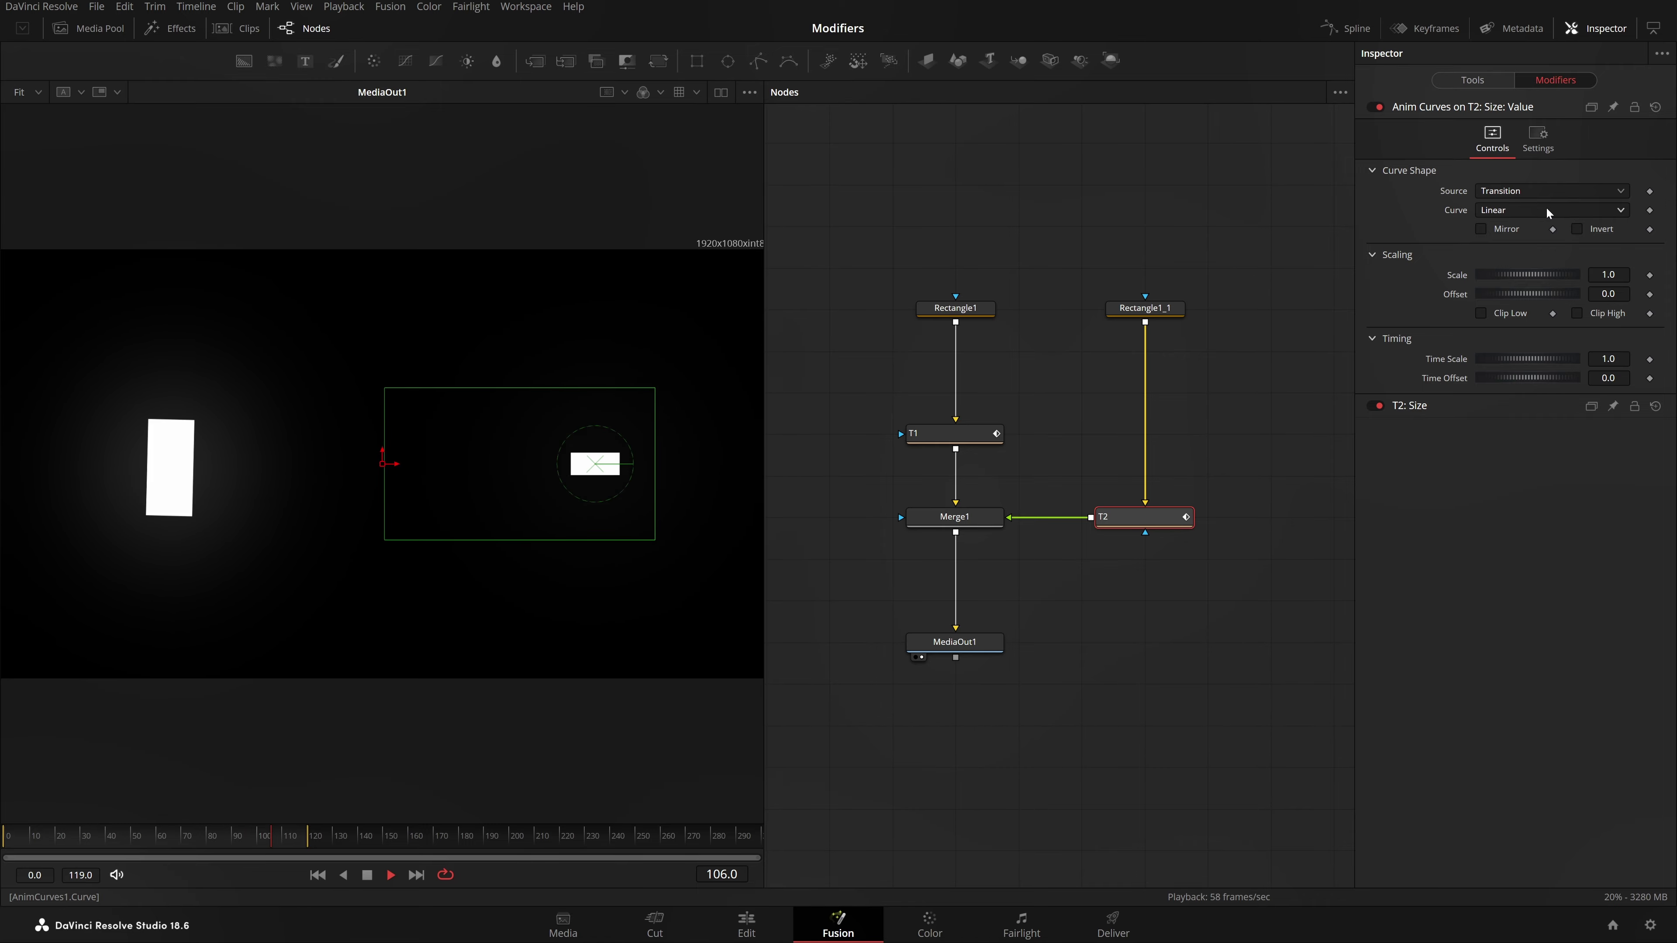
left_click_drag(1528, 274, 1548, 275)
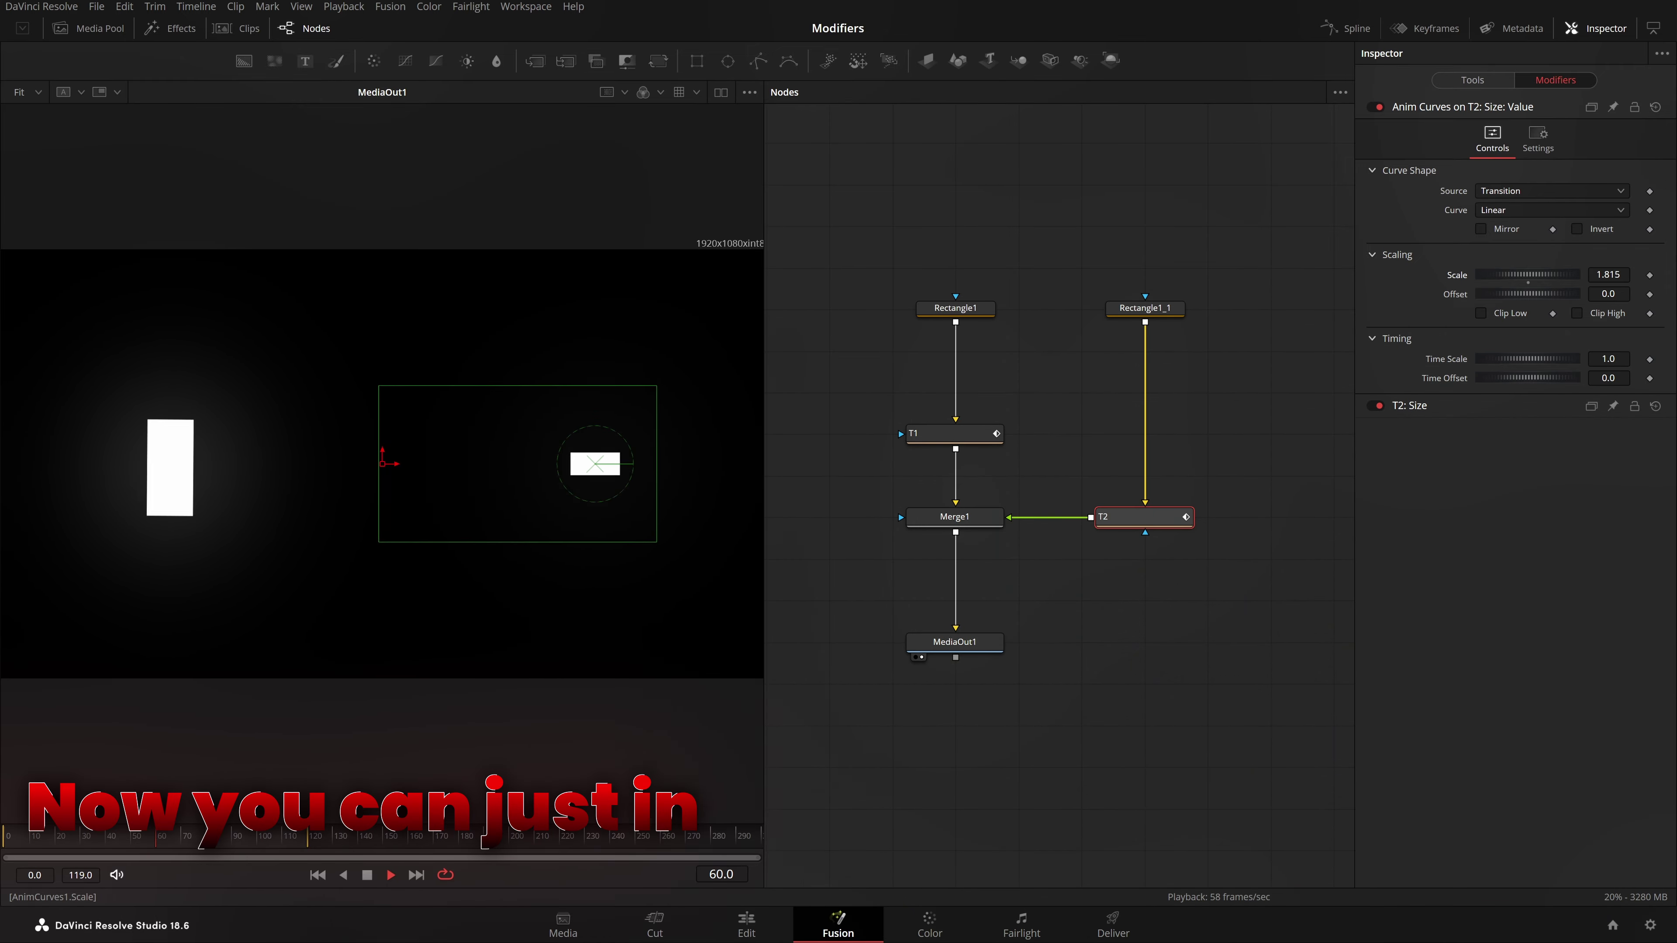
left_click(1610, 275)
type("2")
key("Tab")
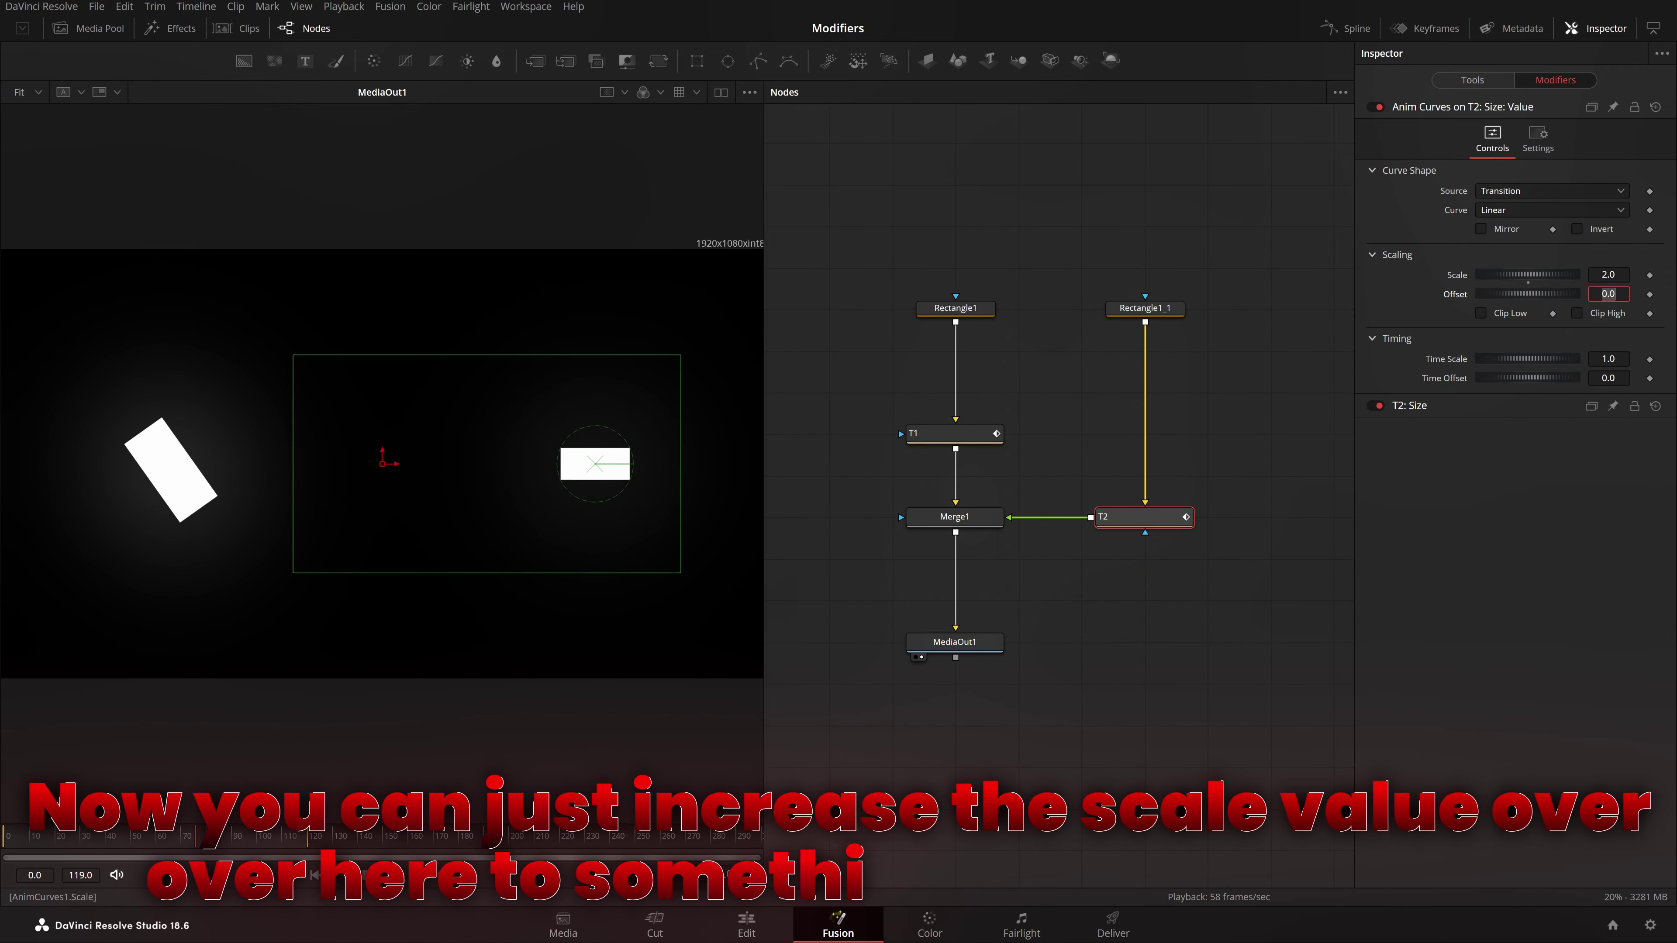
left_click(1472, 79)
left_click(1175, 437)
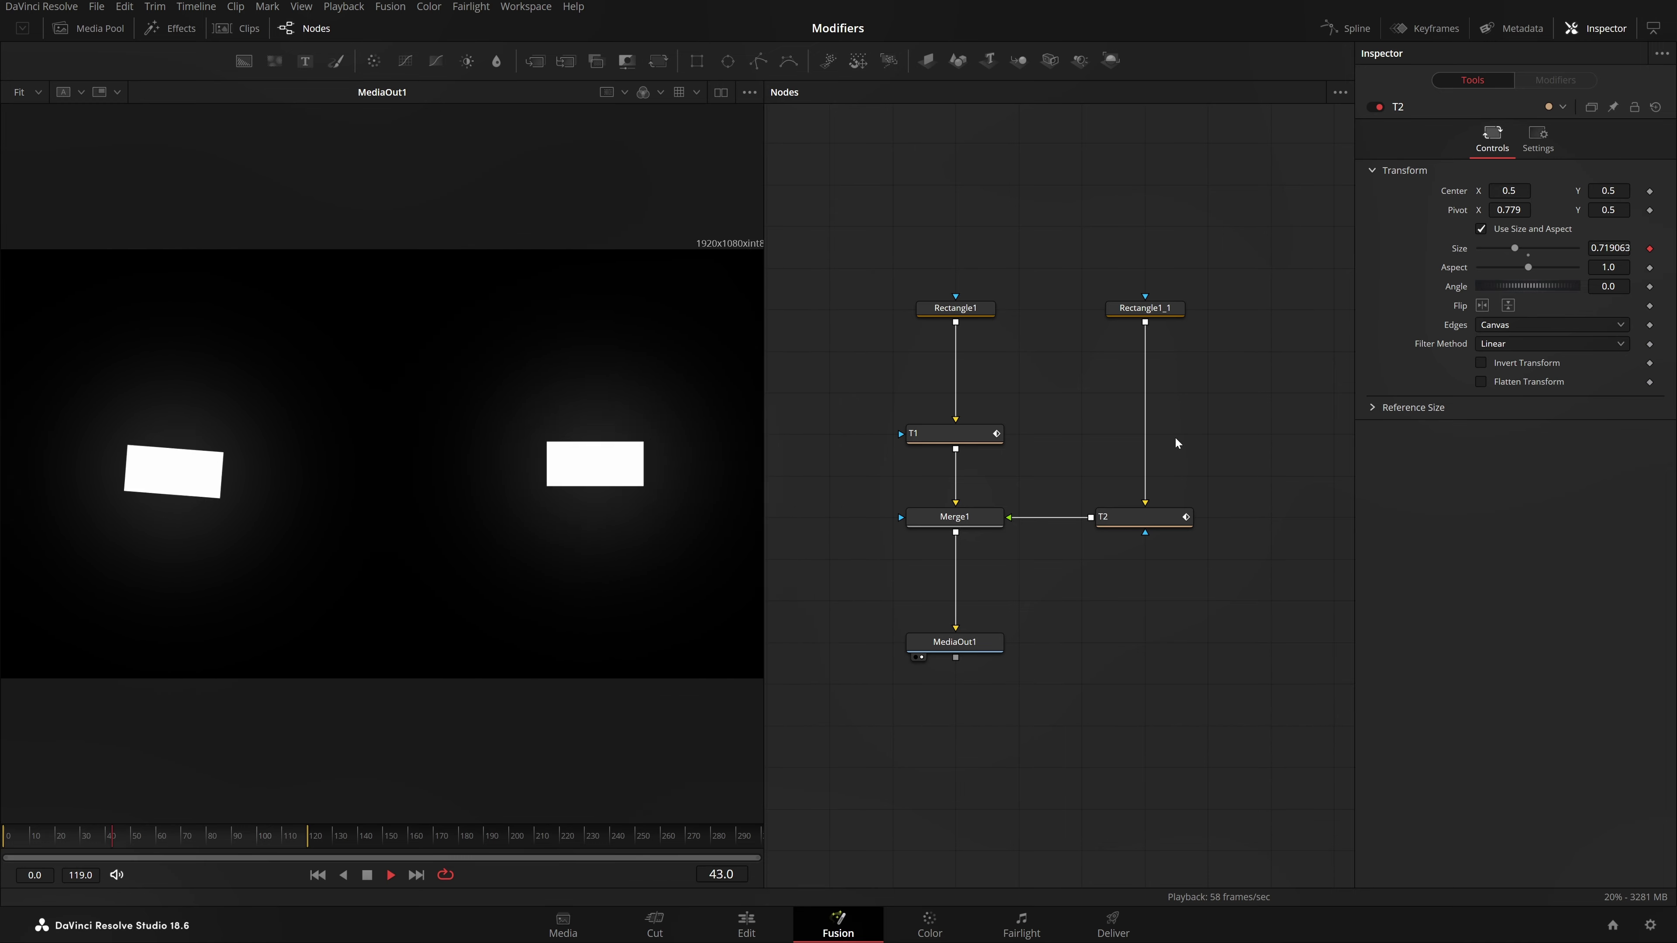
left_click(1148, 517)
left_click(1555, 80)
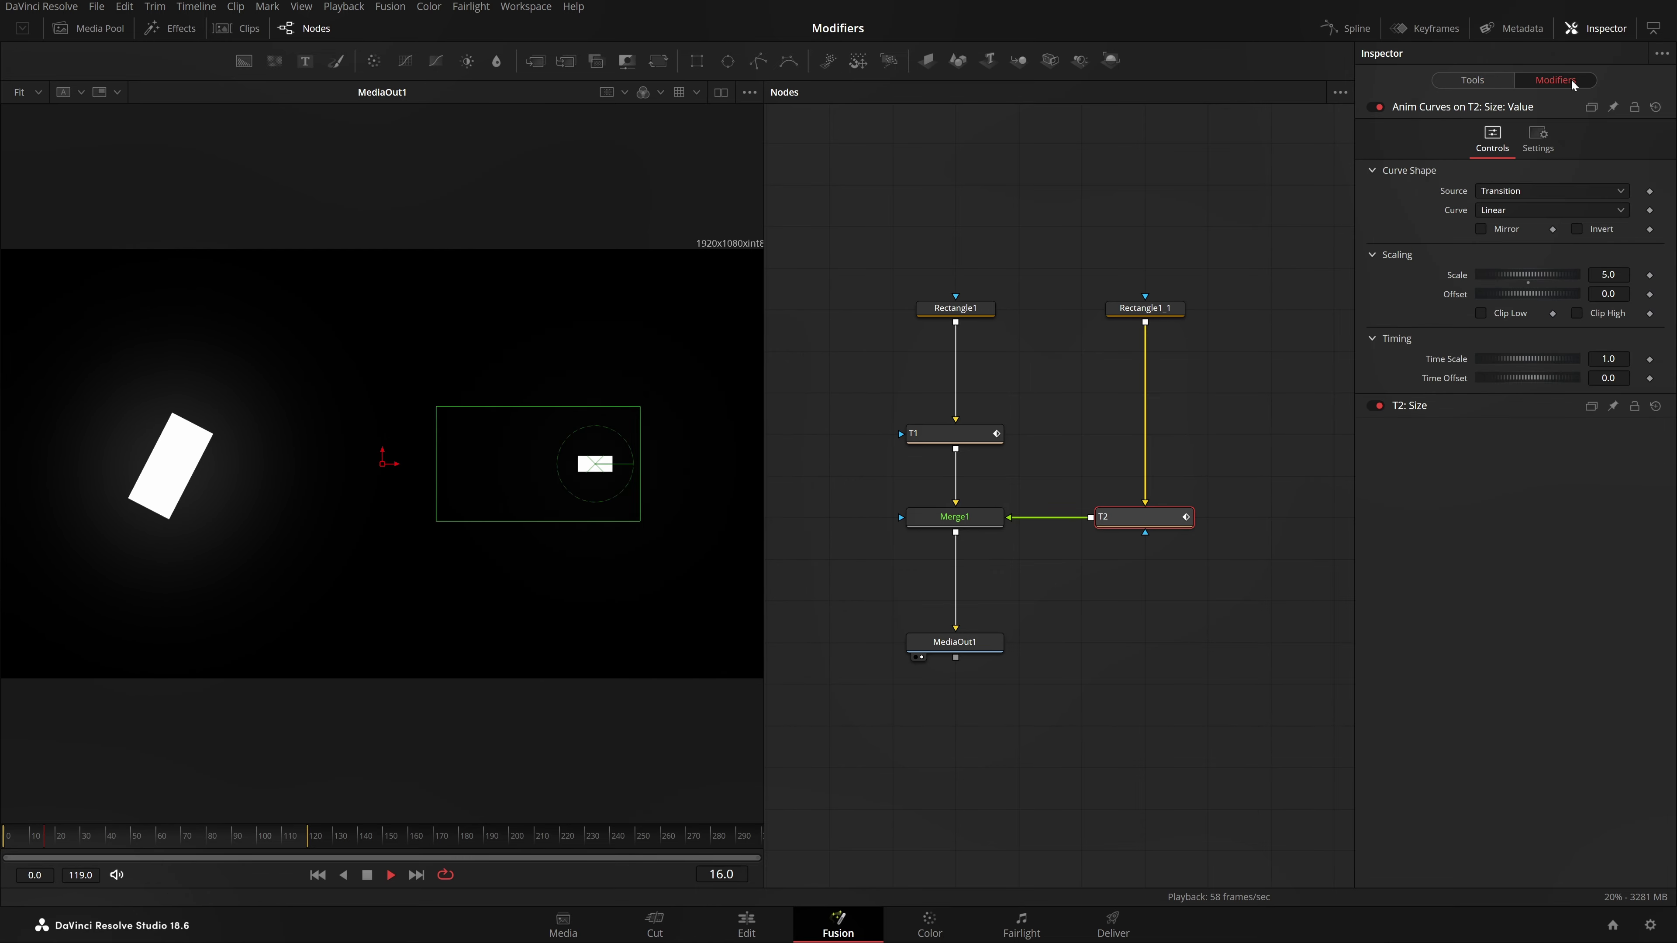
left_click(1217, 466)
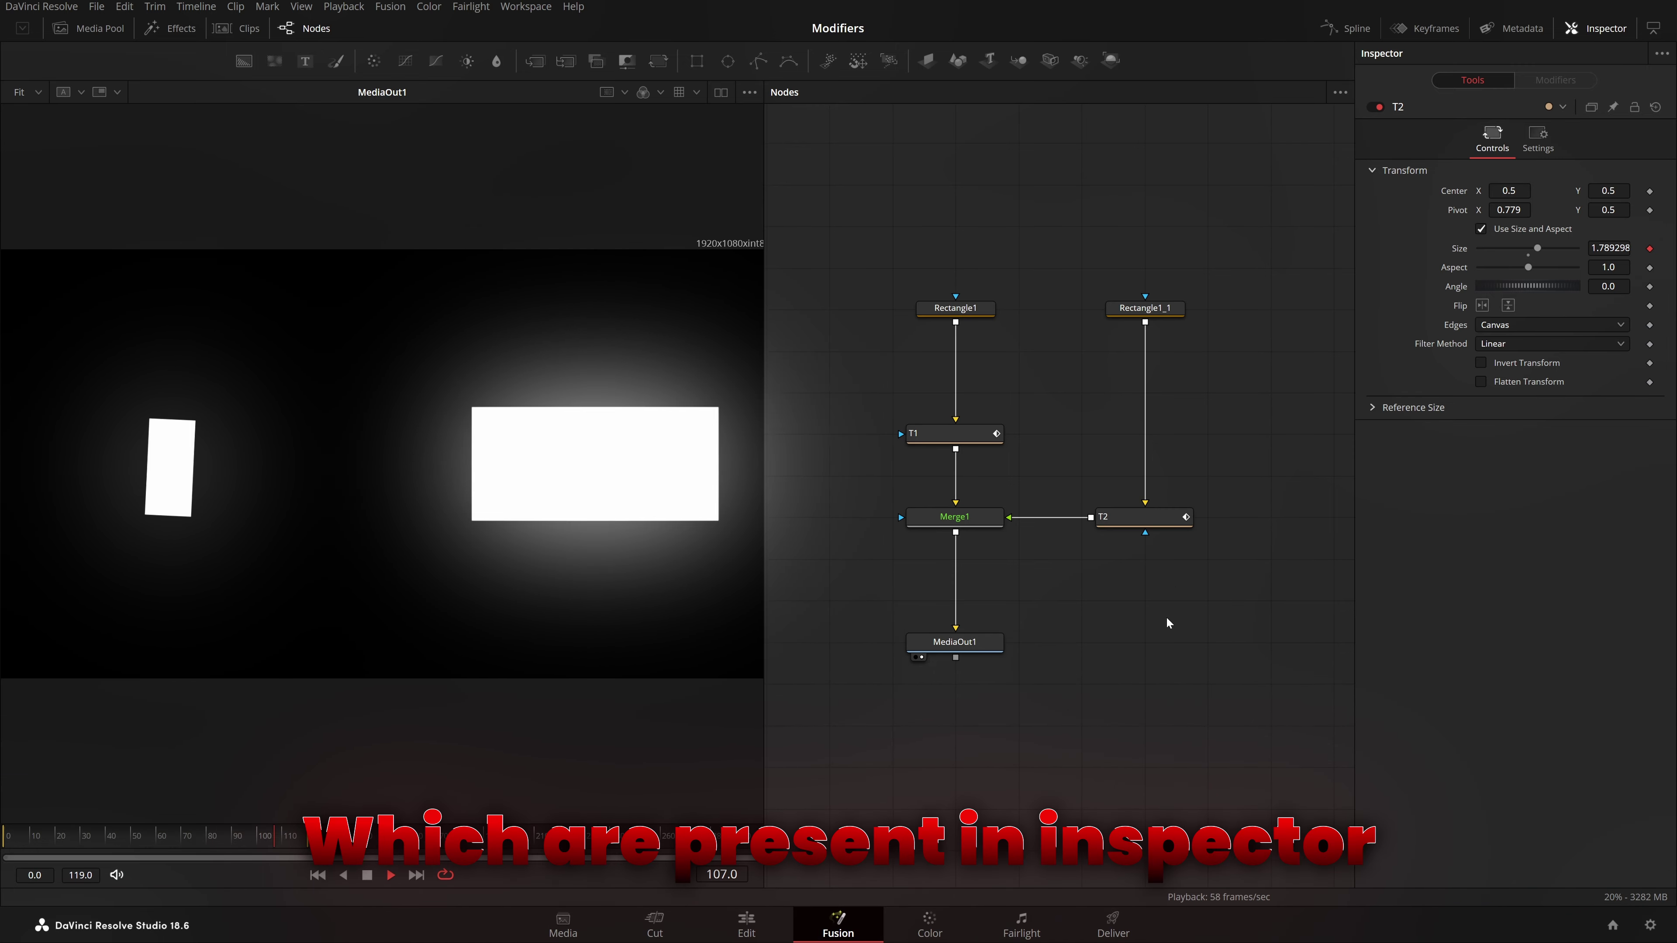
left_click(1146, 516)
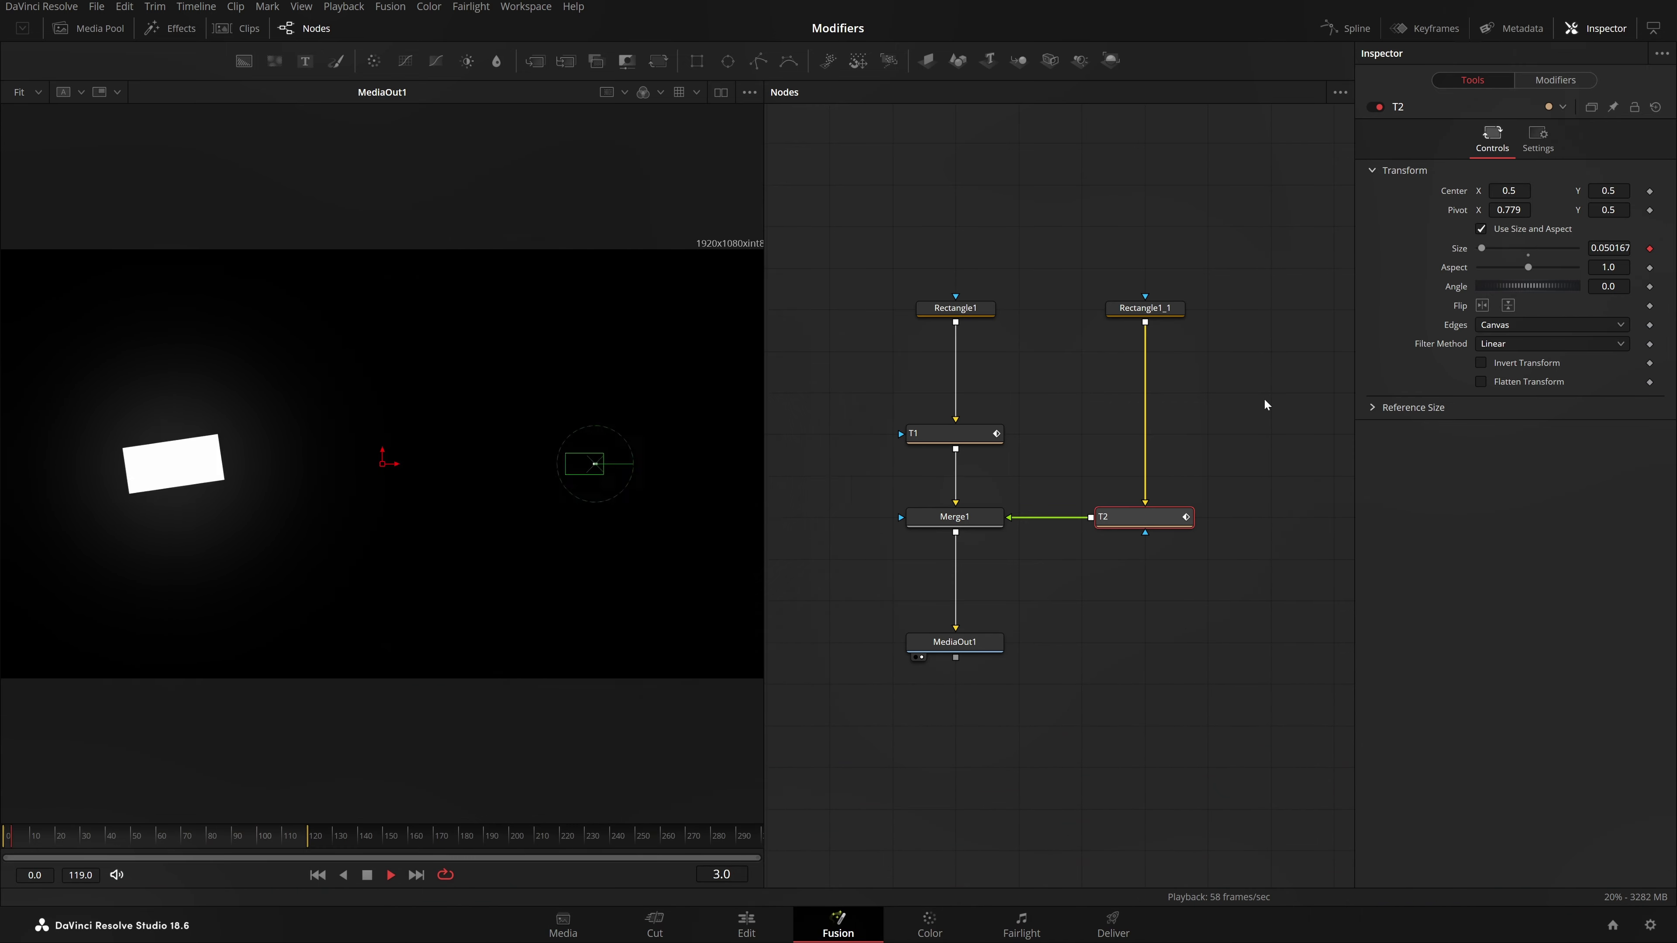
right_click(1453, 267)
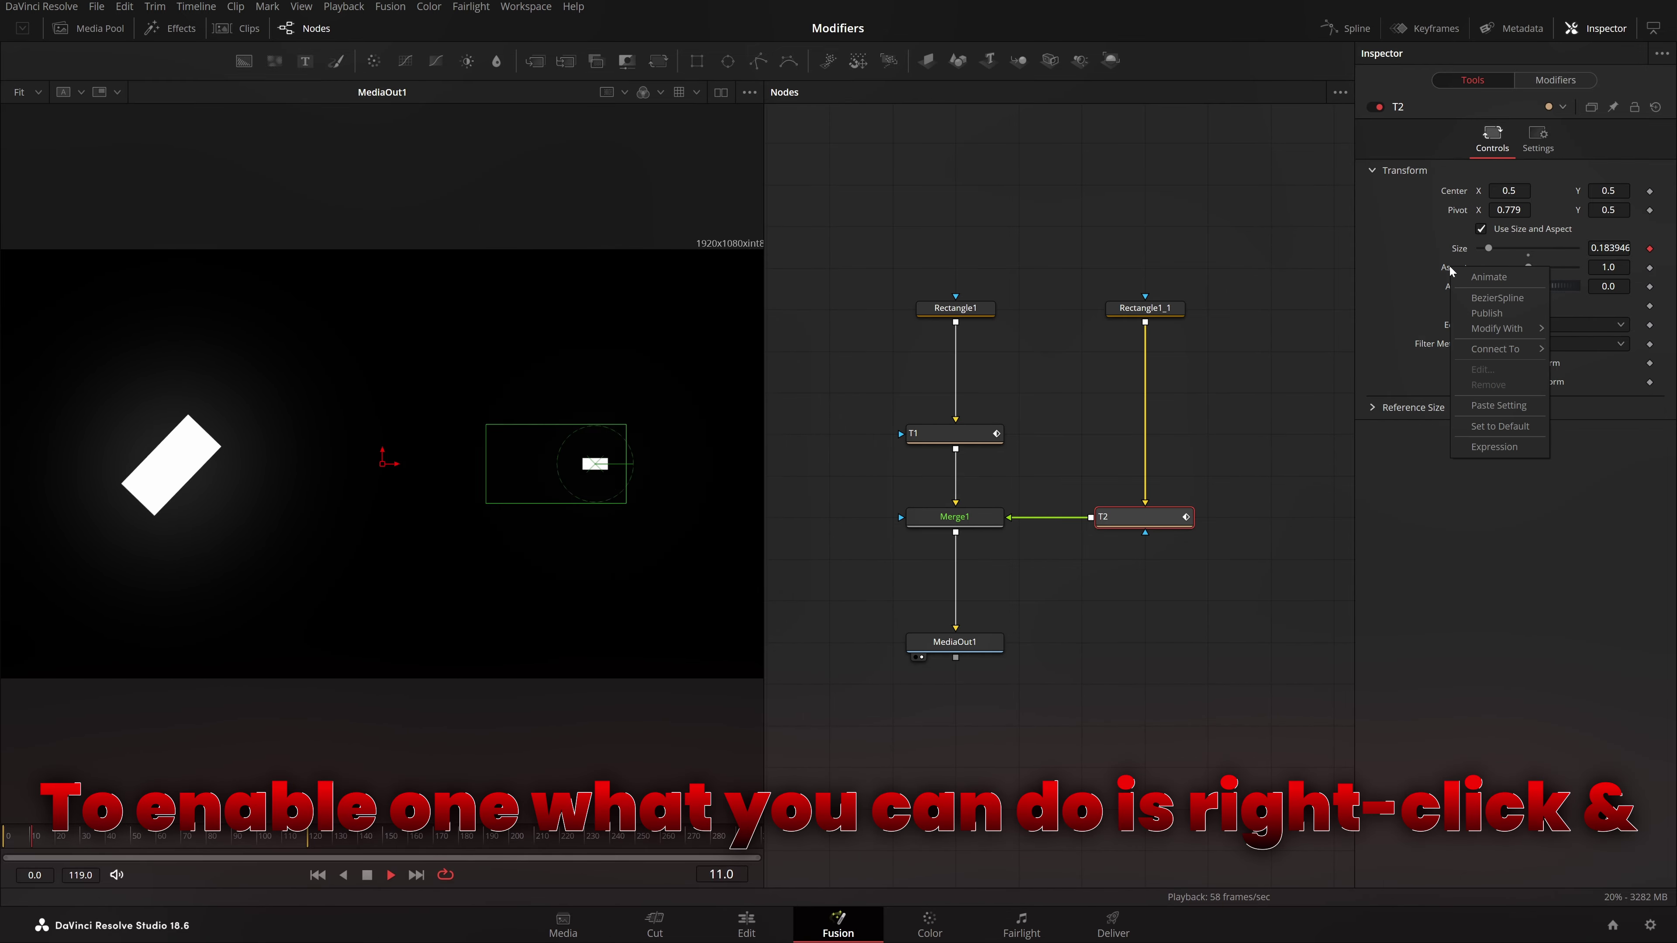
mouse_move(1504, 333)
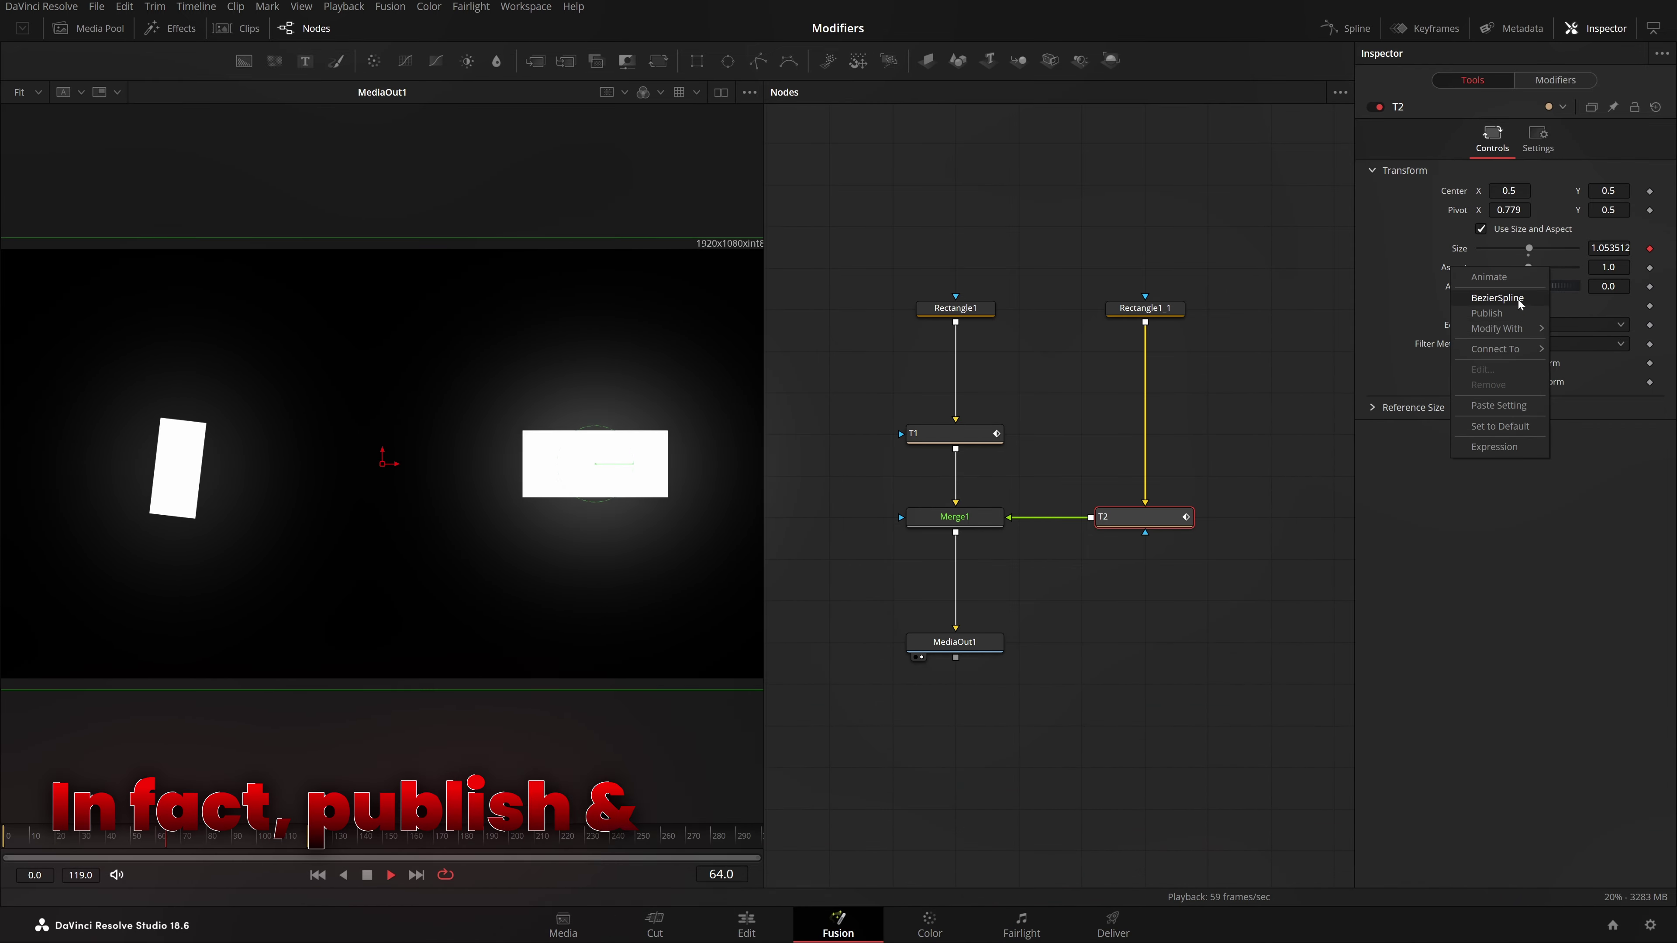
left_click(1334, 364)
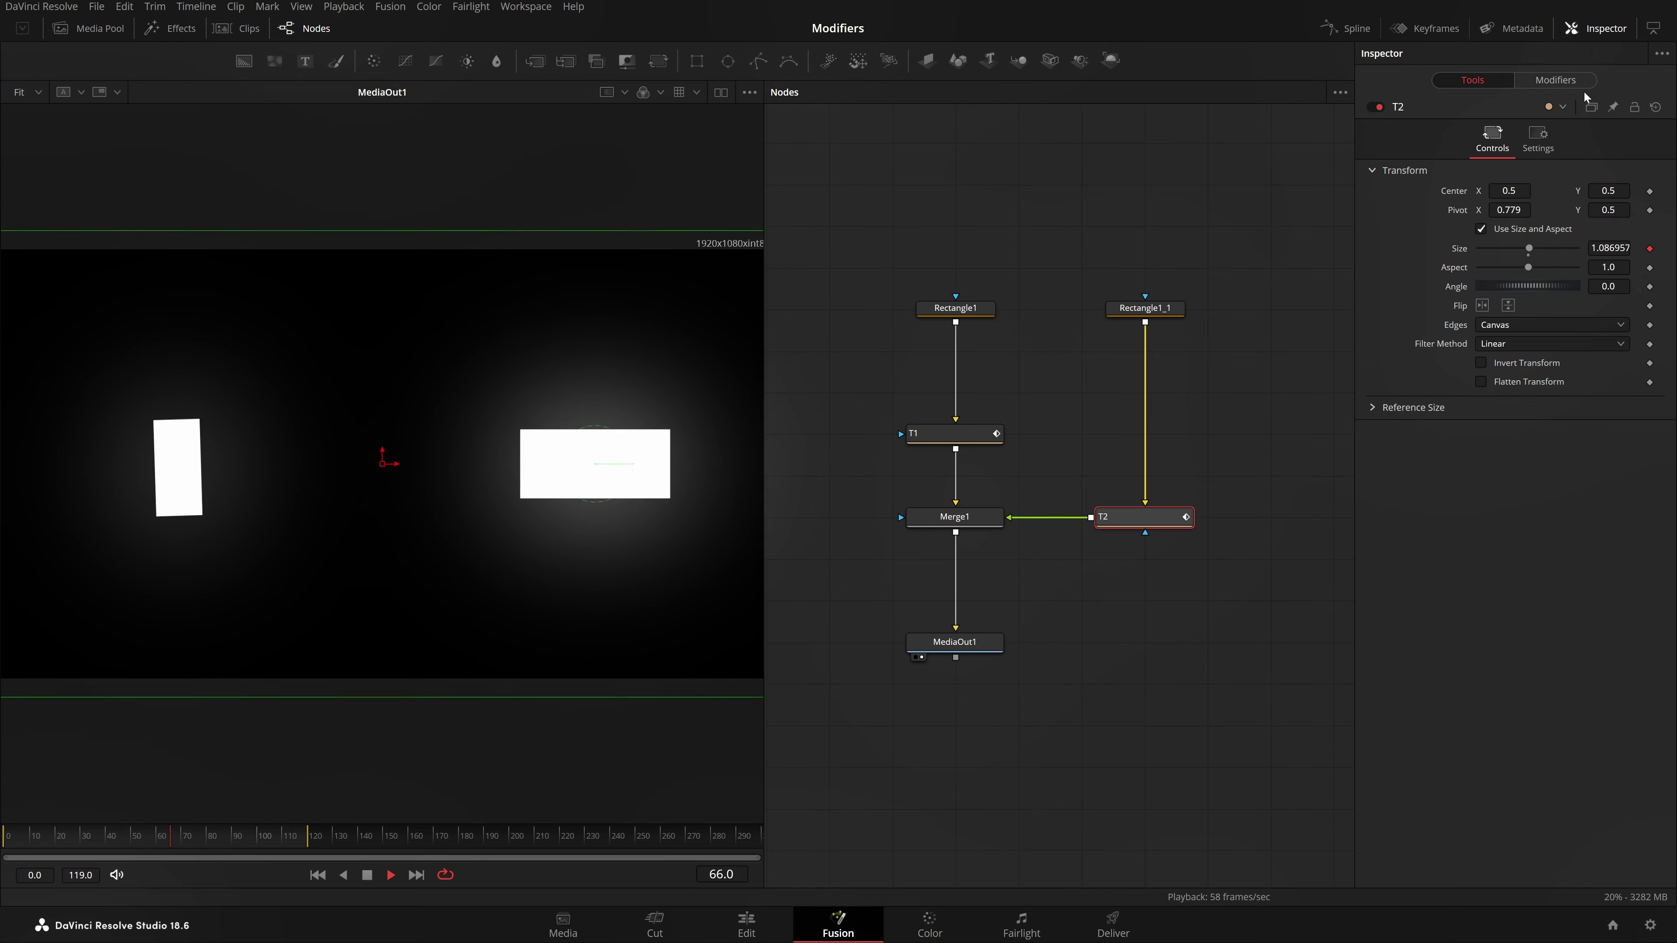
left_click(1584, 86)
left_click(1505, 81)
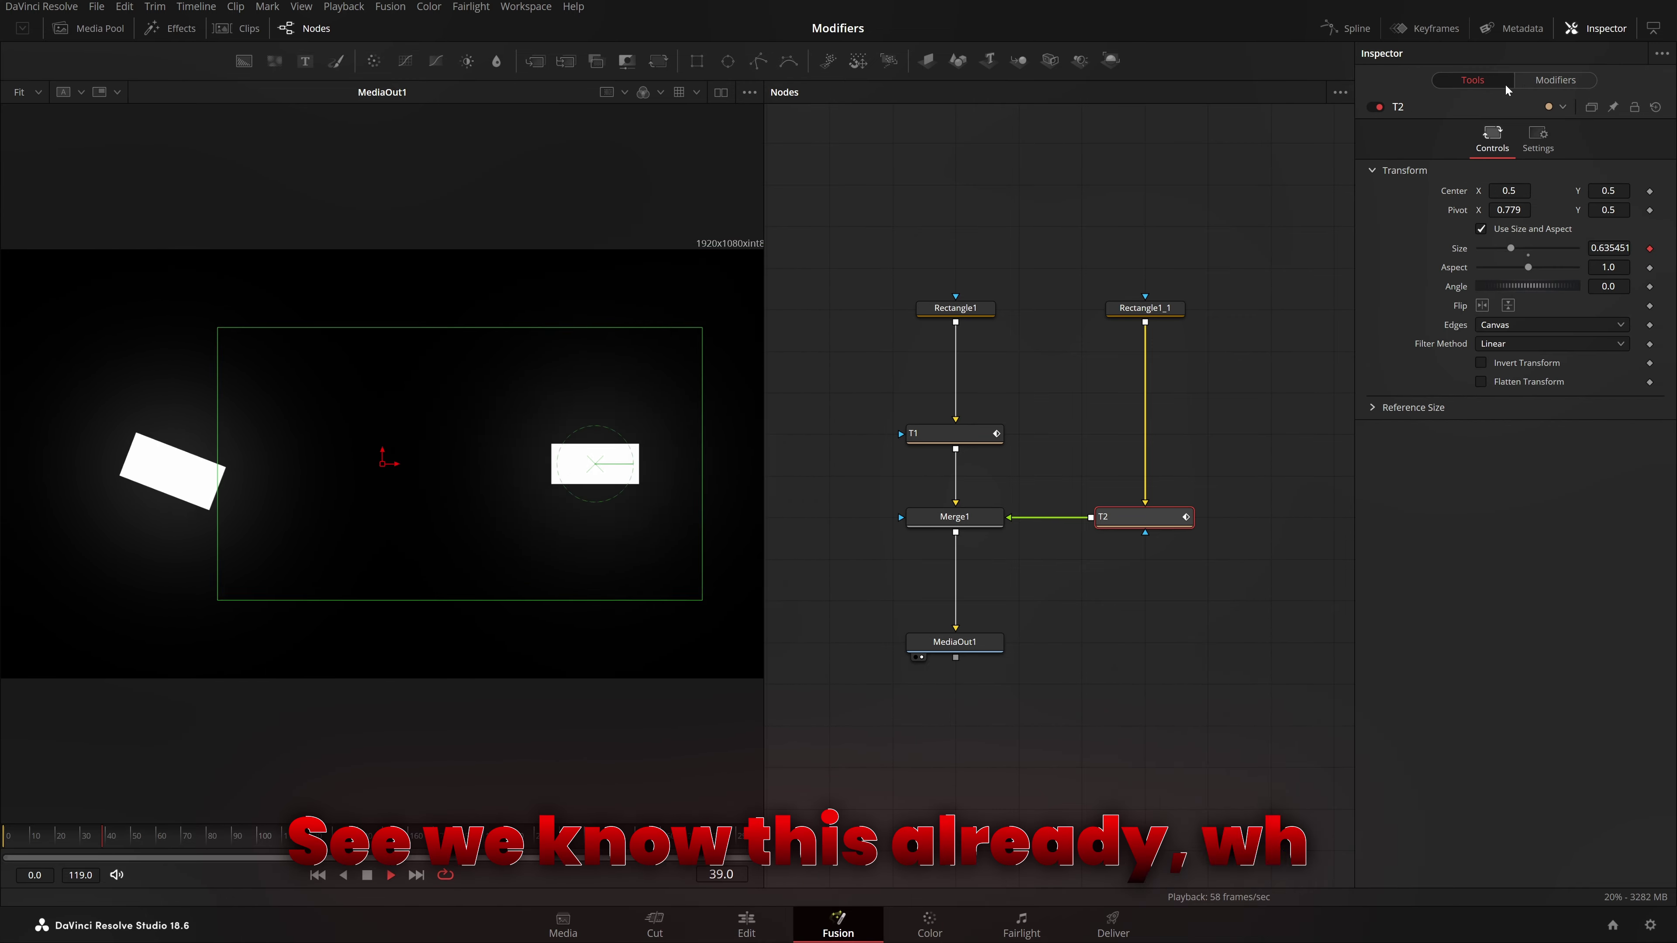